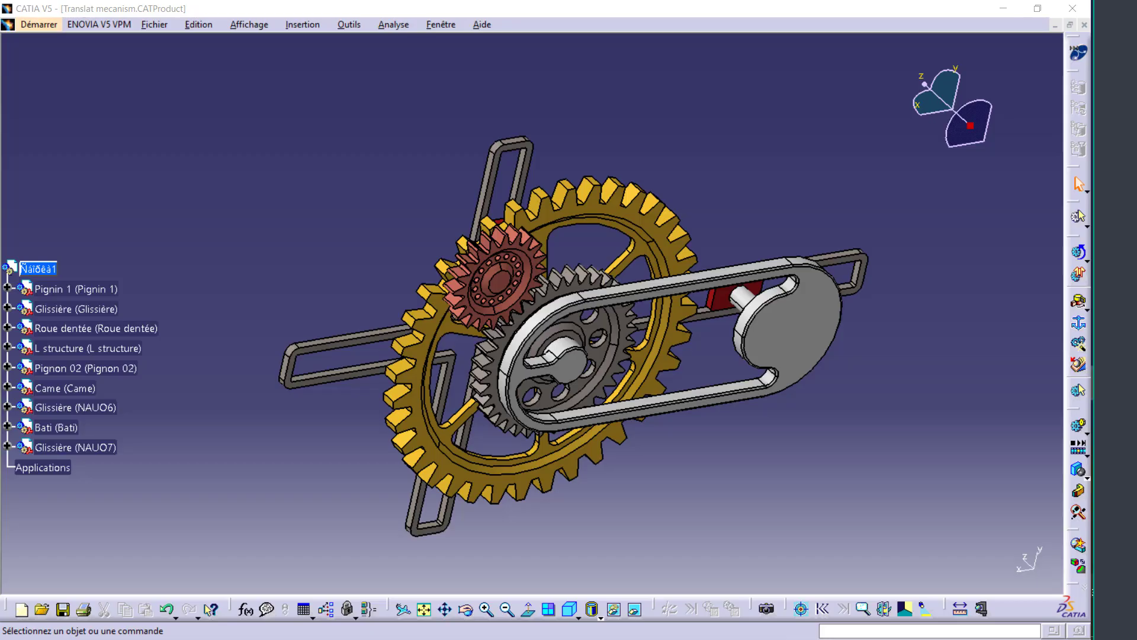
Lower the system volume while the Translat mecanism assembly is open.
key("XF86AudioLowerVolume")
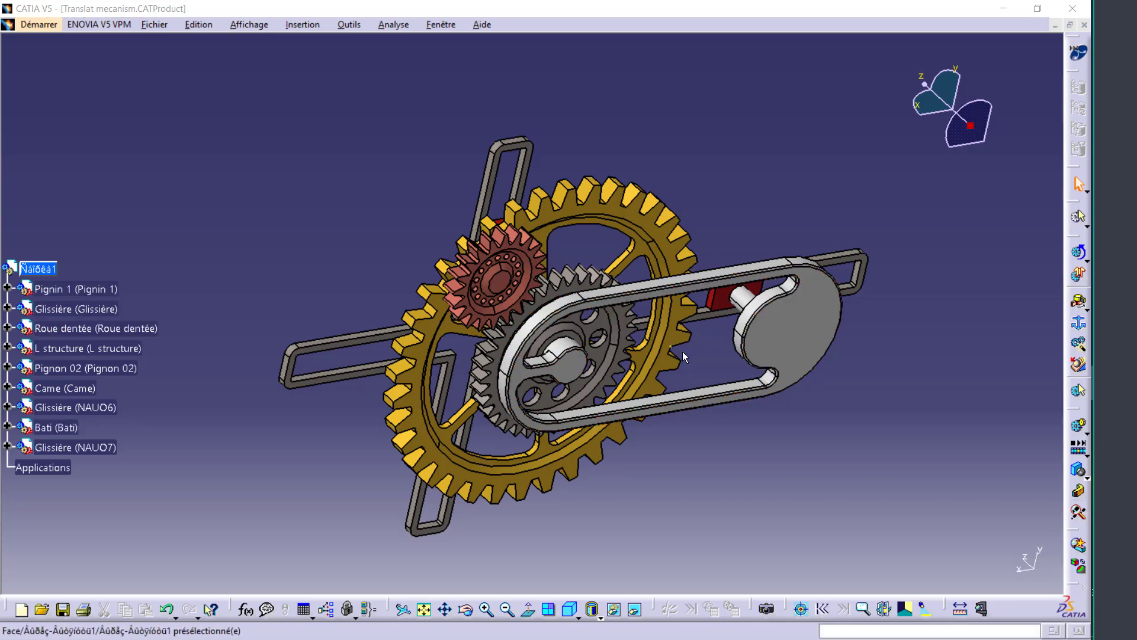
mouse_move(697, 356)
middle_mouse_down()
mouse_move(719, 404)
mouse_move(463, 407)
mouse_move(726, 350)
middle_mouse_up()
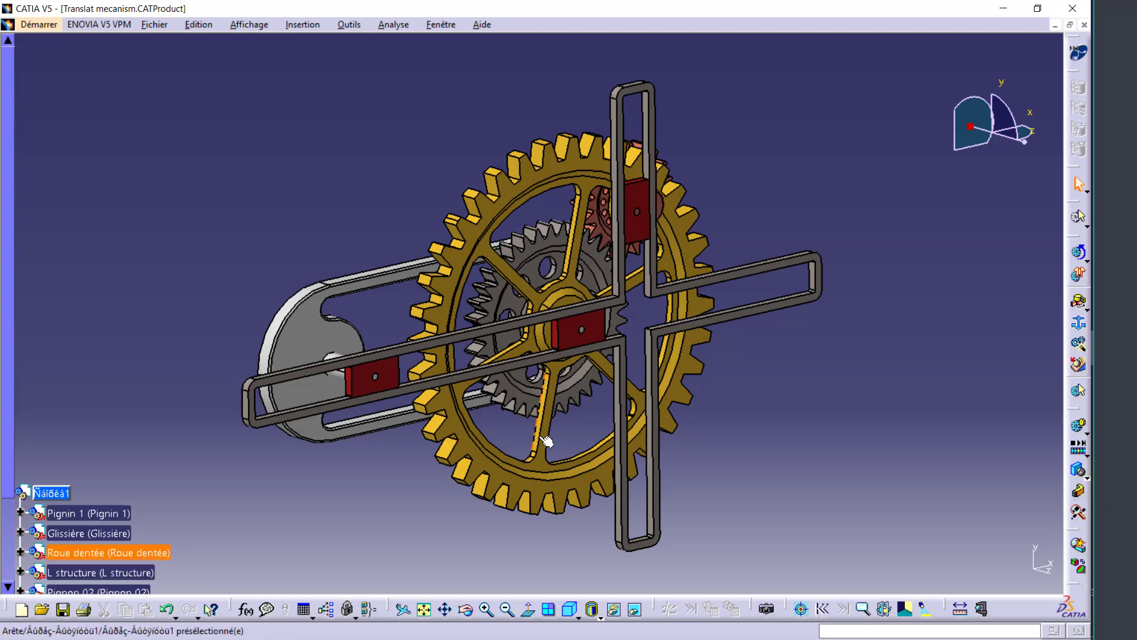
middle_click_drag(539, 417, 580, 443)
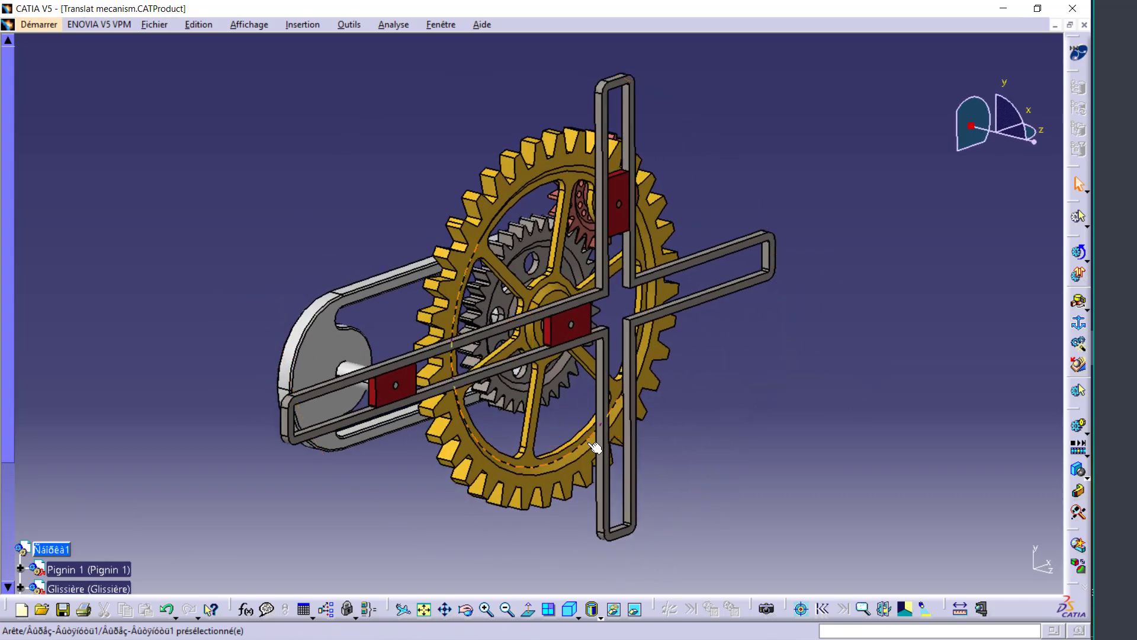
mouse_move(580, 443)
middle_mouse_down()
mouse_move(409, 262)
mouse_move(413, 279)
middle_mouse_up()
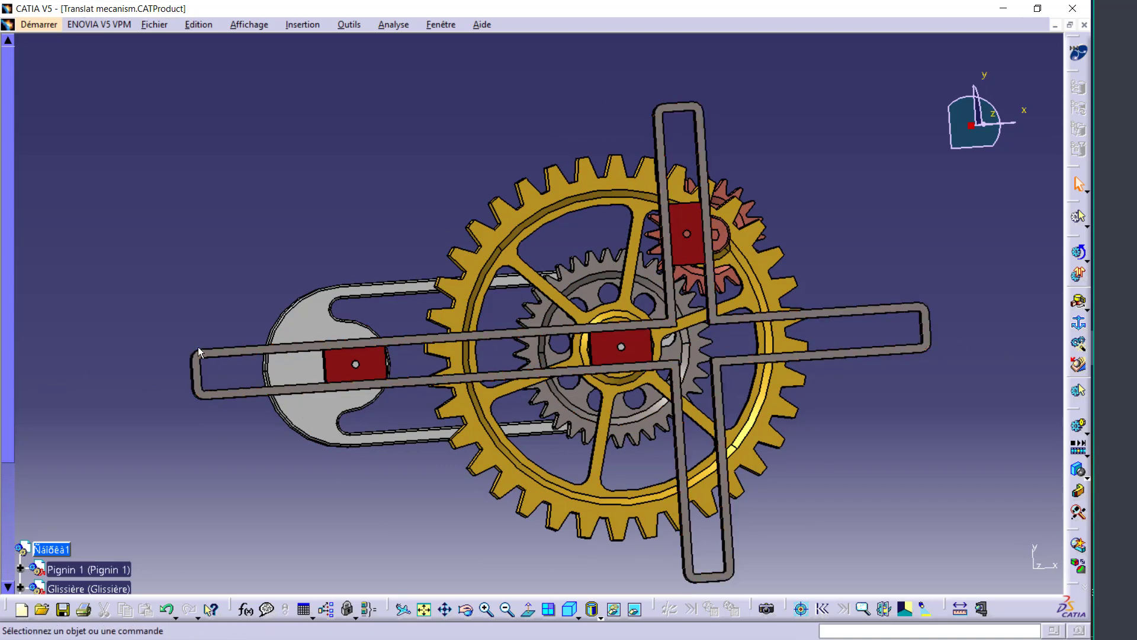
mouse_move(527, 245)
middle_mouse_down()
mouse_move(689, 350)
mouse_move(382, 421)
mouse_move(599, 447)
mouse_move(572, 415)
mouse_move(718, 373)
mouse_move(624, 406)
mouse_move(210, 370)
mouse_move(805, 381)
mouse_move(718, 371)
mouse_move(672, 281)
mouse_move(787, 322)
mouse_move(695, 370)
mouse_move(752, 369)
middle_mouse_up()
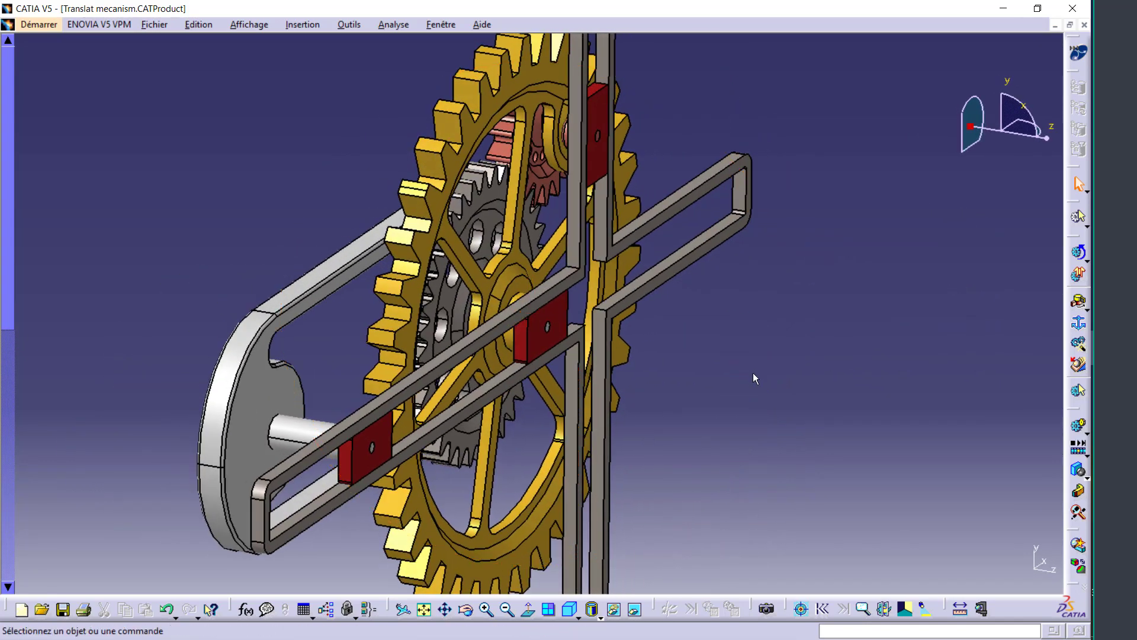
Switch to the DMU Kinematics workbench and orbit to a front-oblique view.
left_click(33, 26)
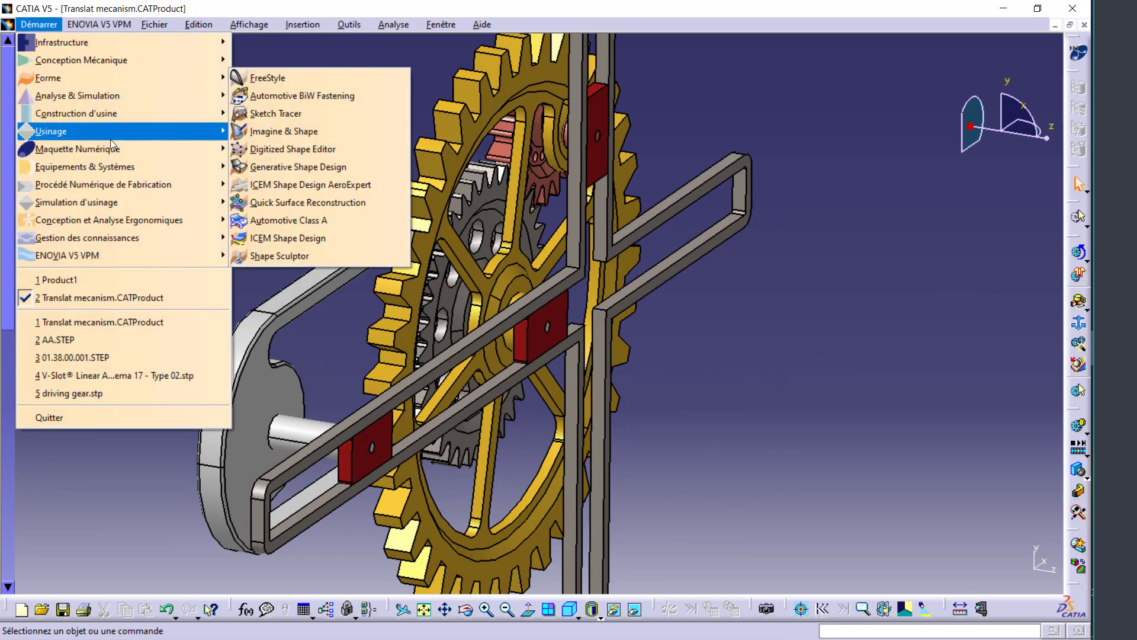
mouse_move(77, 148)
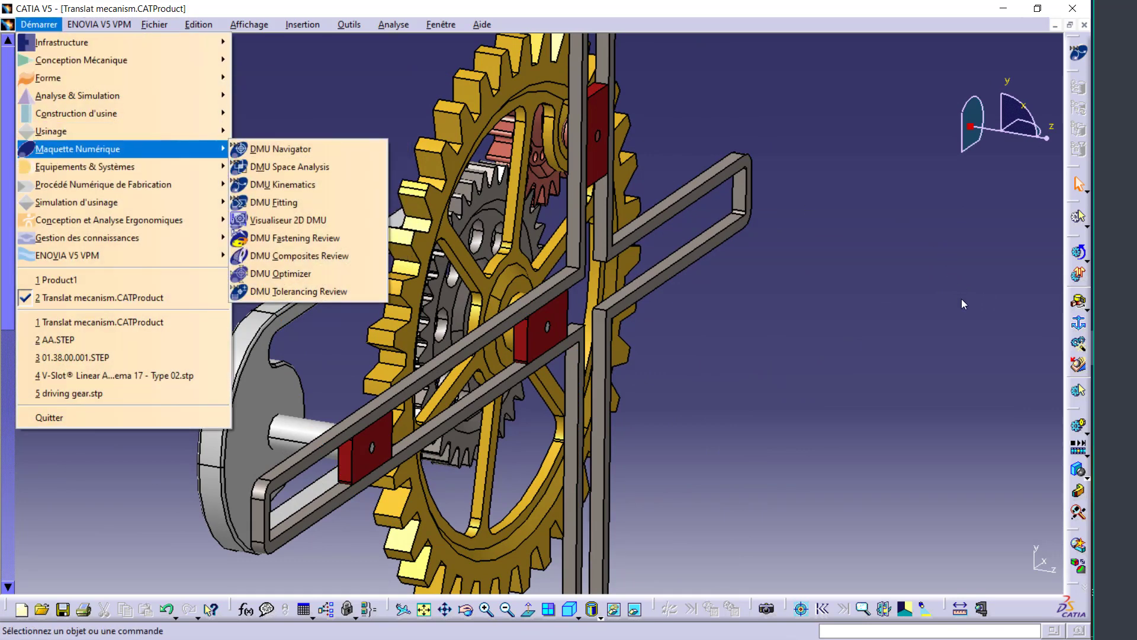
left_click(283, 184)
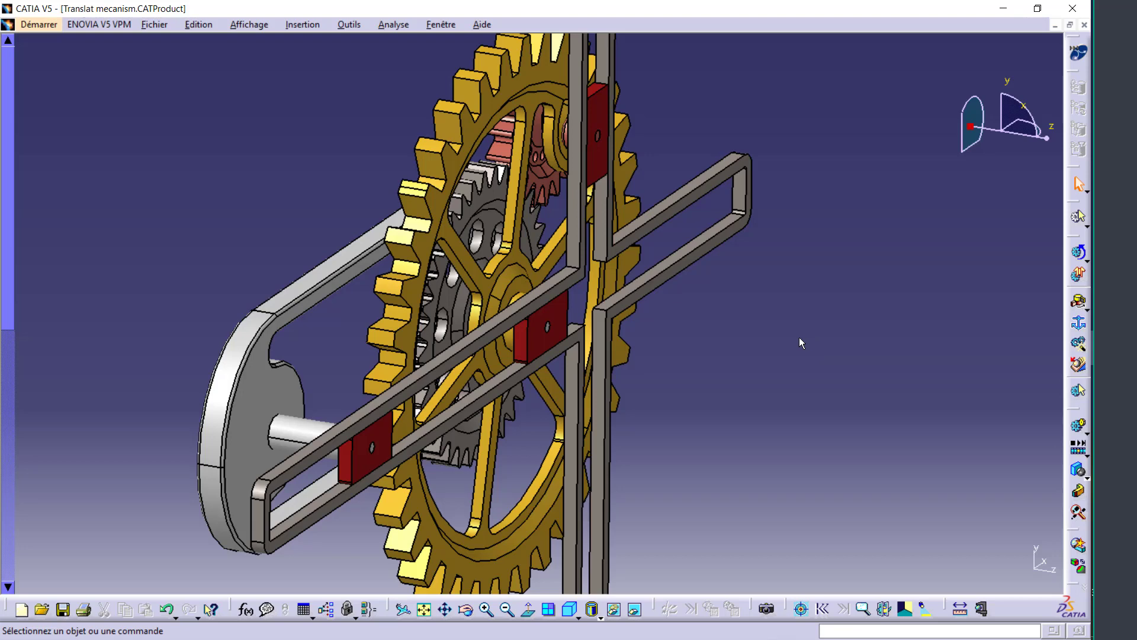
middle_click_drag(792, 339, 756, 372)
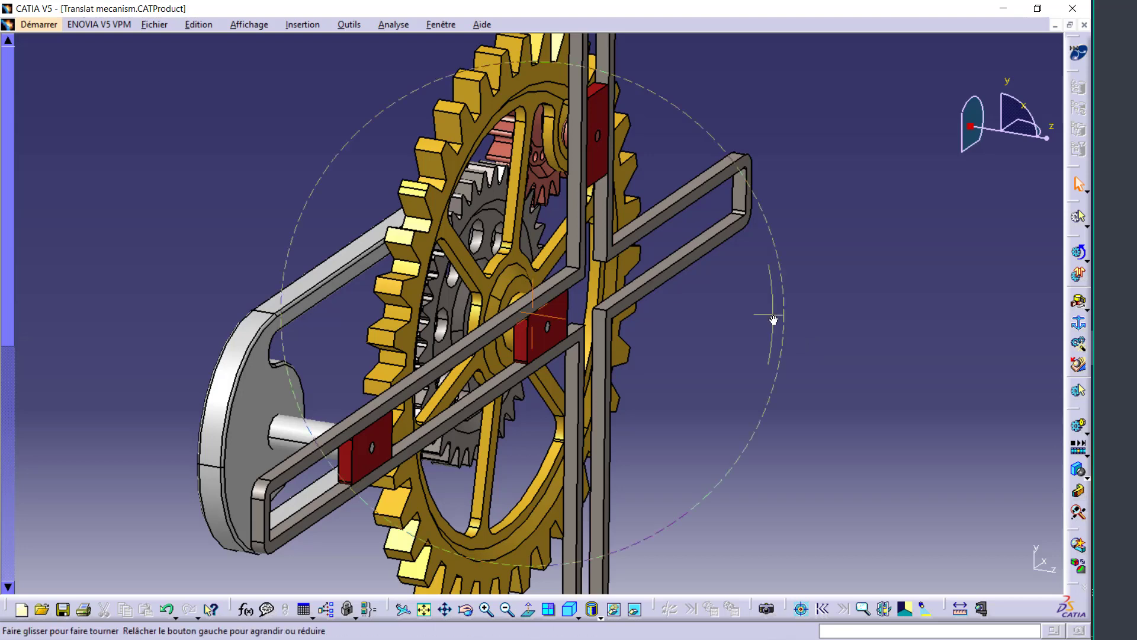
Create the mechanism 'Translation' and anchor the grey Bati plate as its fixed part.
left_click(1078, 322)
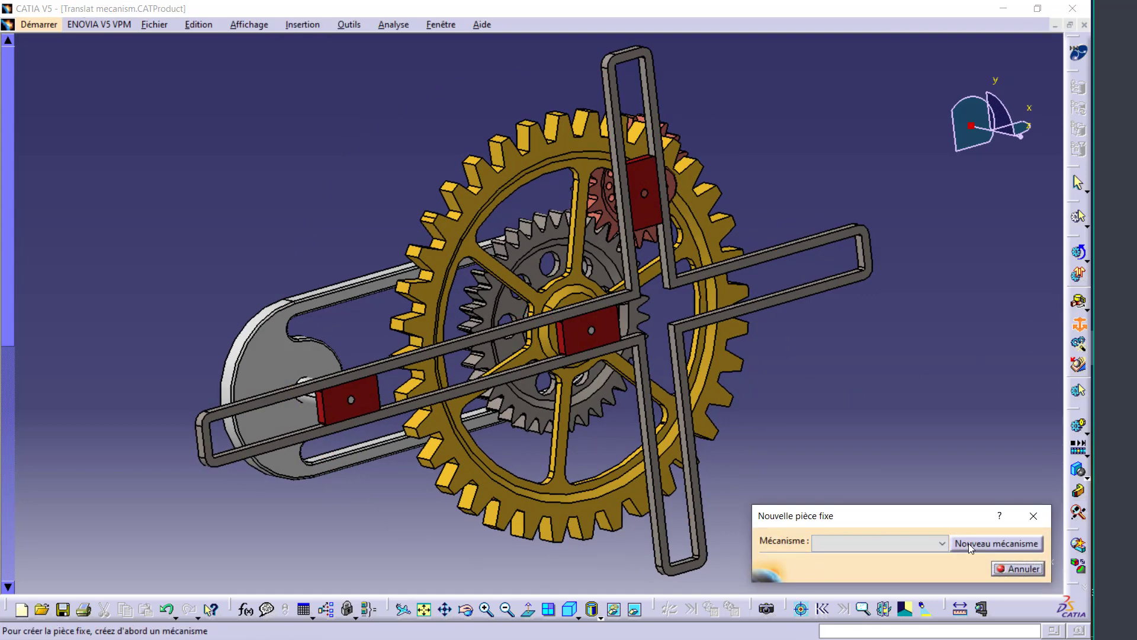
left_click(968, 543)
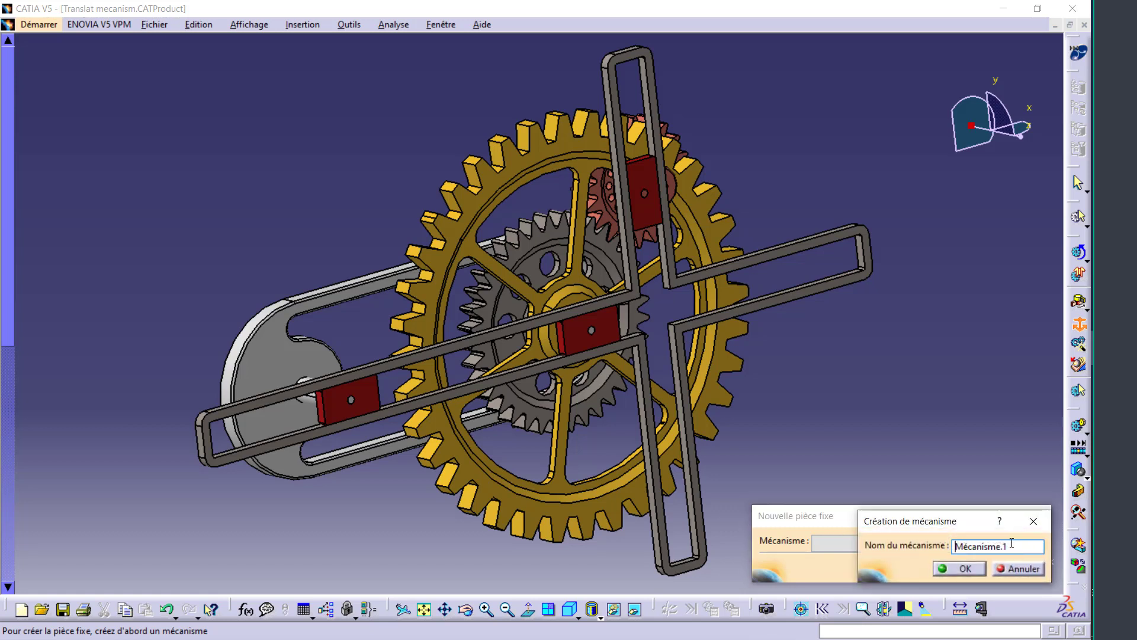
left_click_drag(1011, 543, 869, 526)
type("Translation")
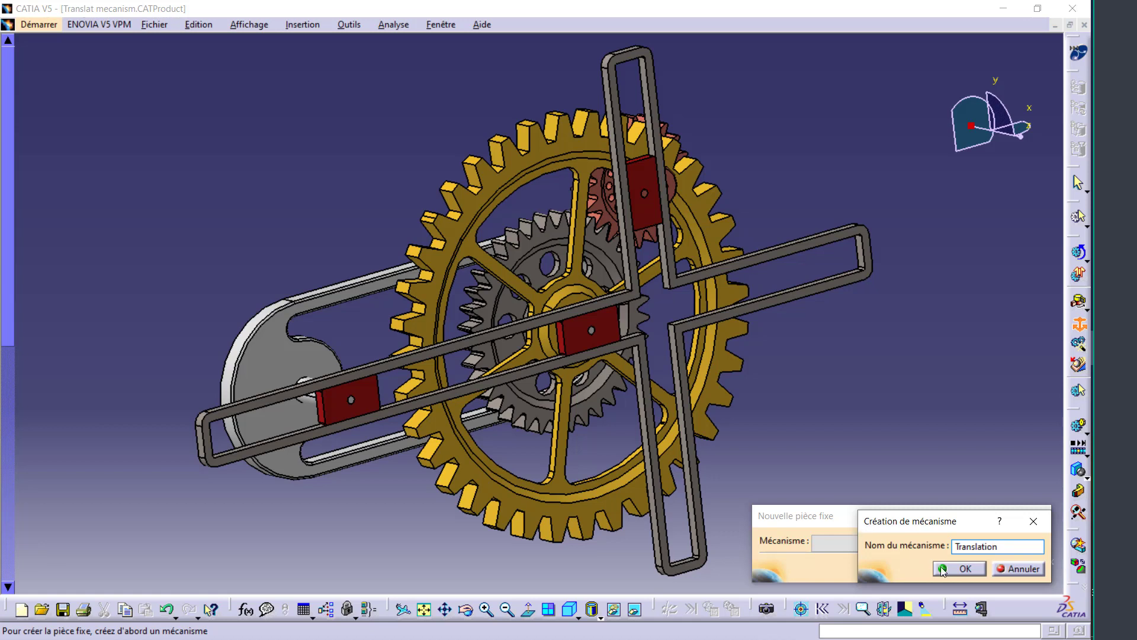
left_click(963, 569)
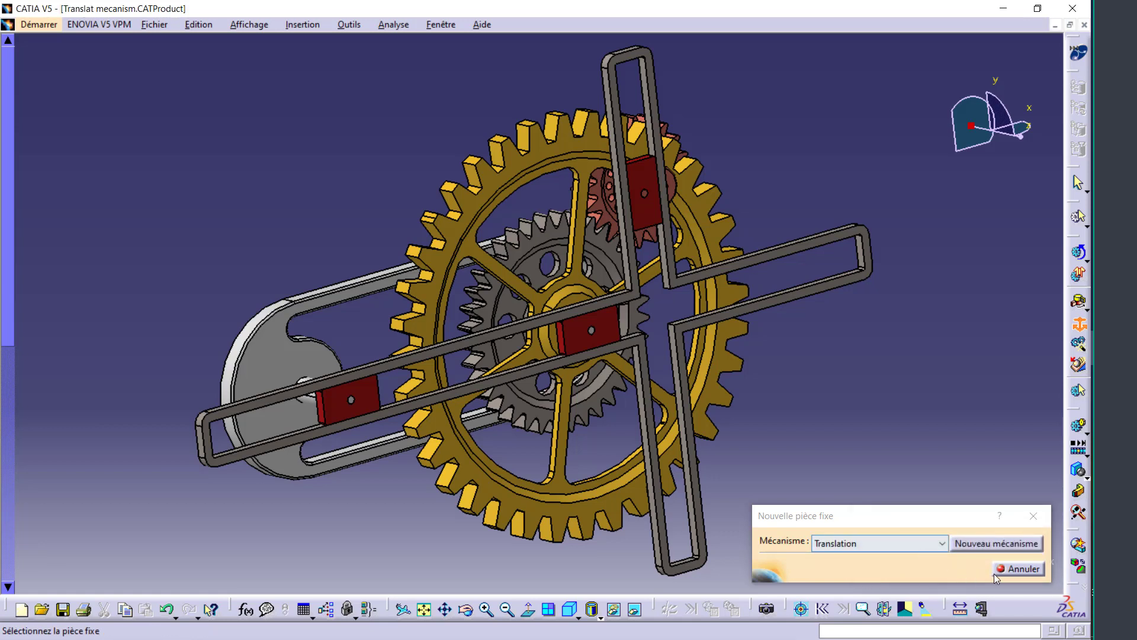
left_click(300, 341)
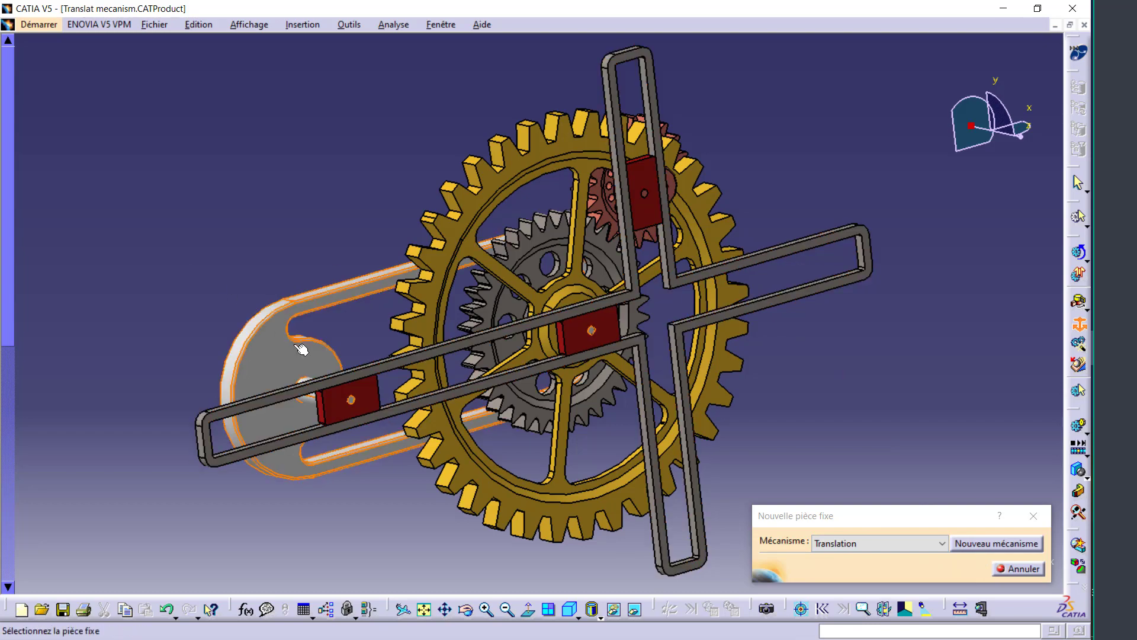
mouse_move(307, 250)
middle_mouse_down()
mouse_move(429, 252)
mouse_move(371, 231)
mouse_move(555, 362)
mouse_move(706, 347)
mouse_move(482, 305)
mouse_move(564, 373)
mouse_move(535, 316)
mouse_move(604, 343)
middle_mouse_up()
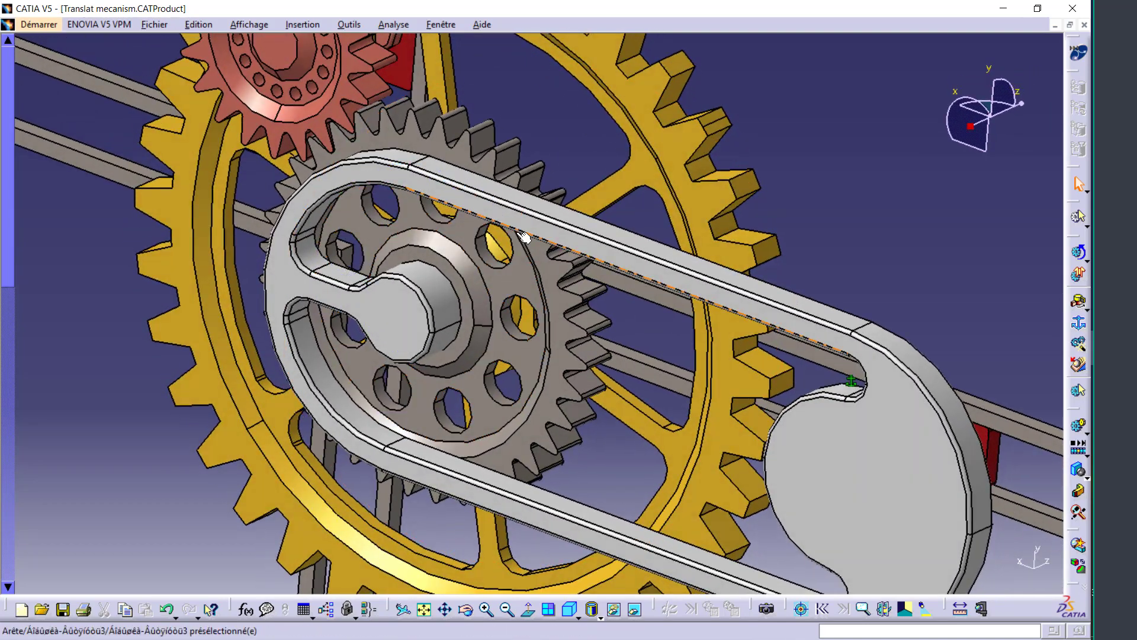
Lock the Pignin 1 pinion to the Bati plate with rigid joint Rigide.1.
left_click(1087, 303)
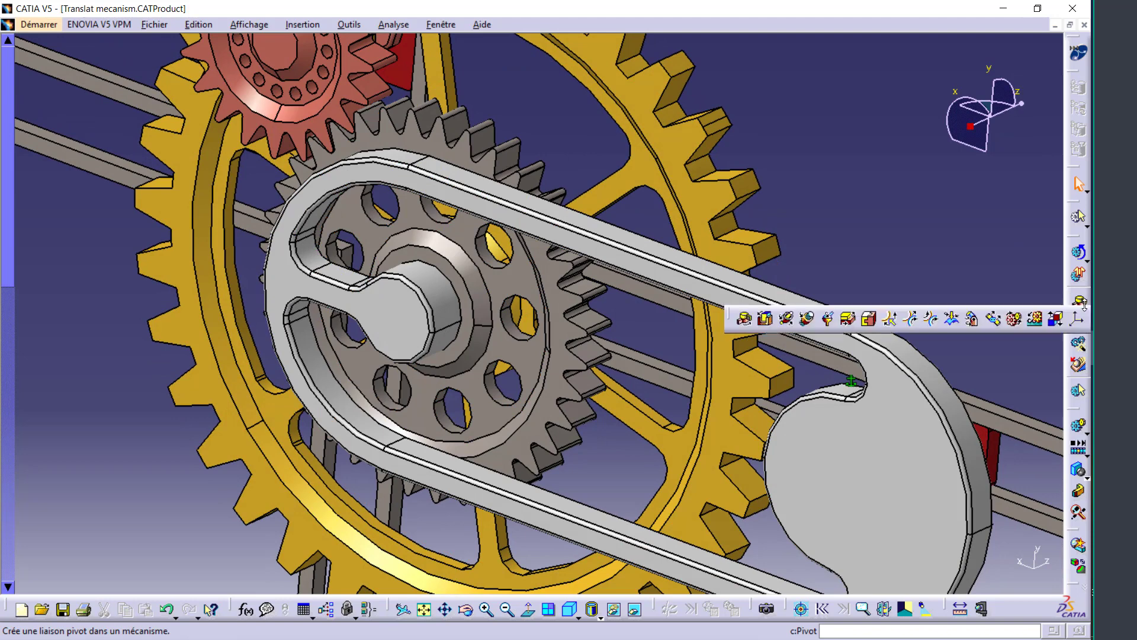
left_click(868, 319)
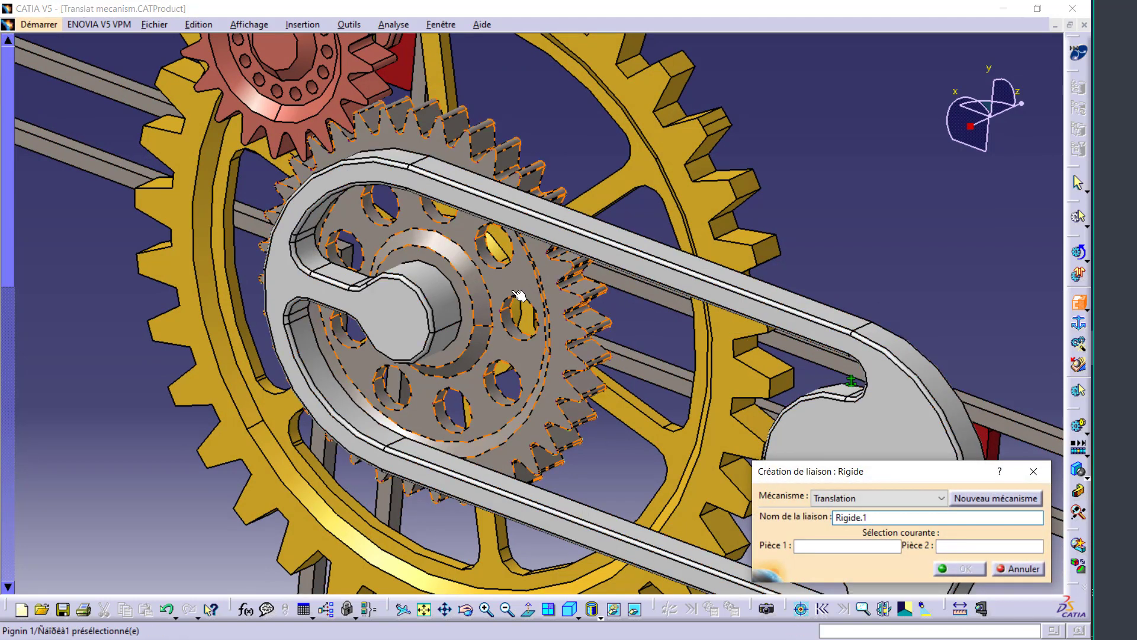
left_click(521, 295)
left_click(434, 308)
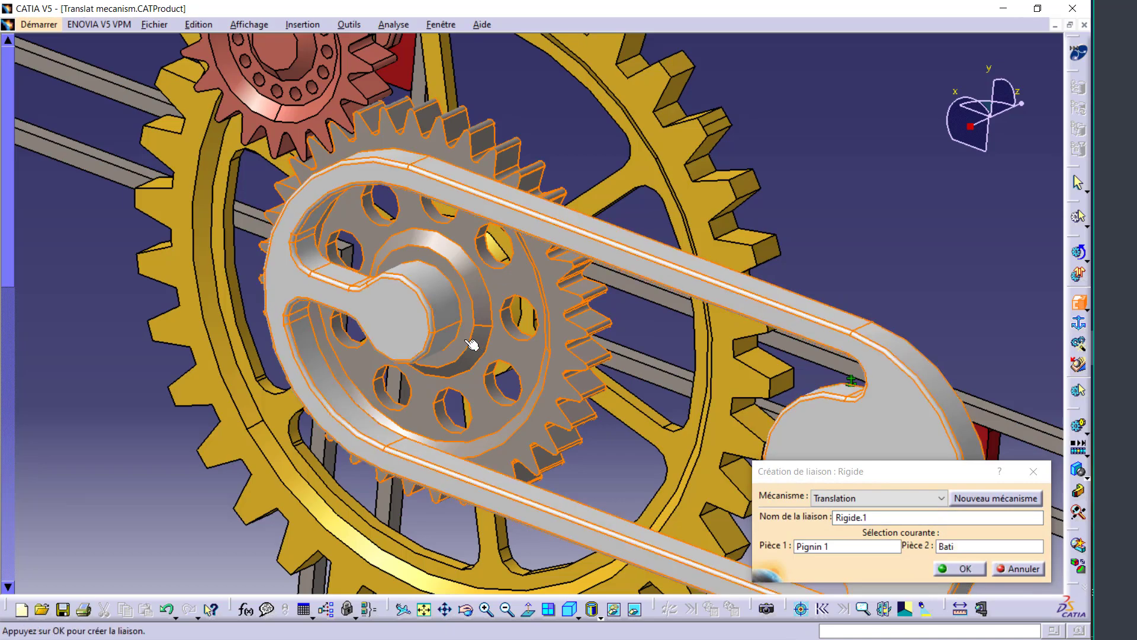
left_click(958, 569)
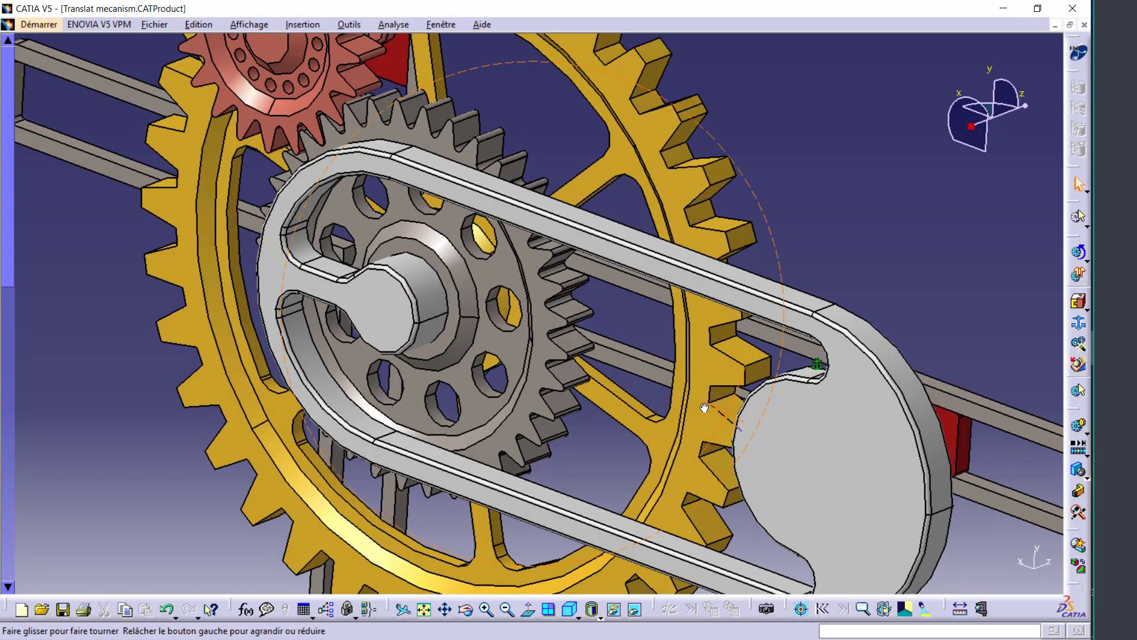
mouse_move(829, 474)
middle_mouse_down()
mouse_move(417, 403)
mouse_move(600, 326)
mouse_move(599, 278)
middle_mouse_up()
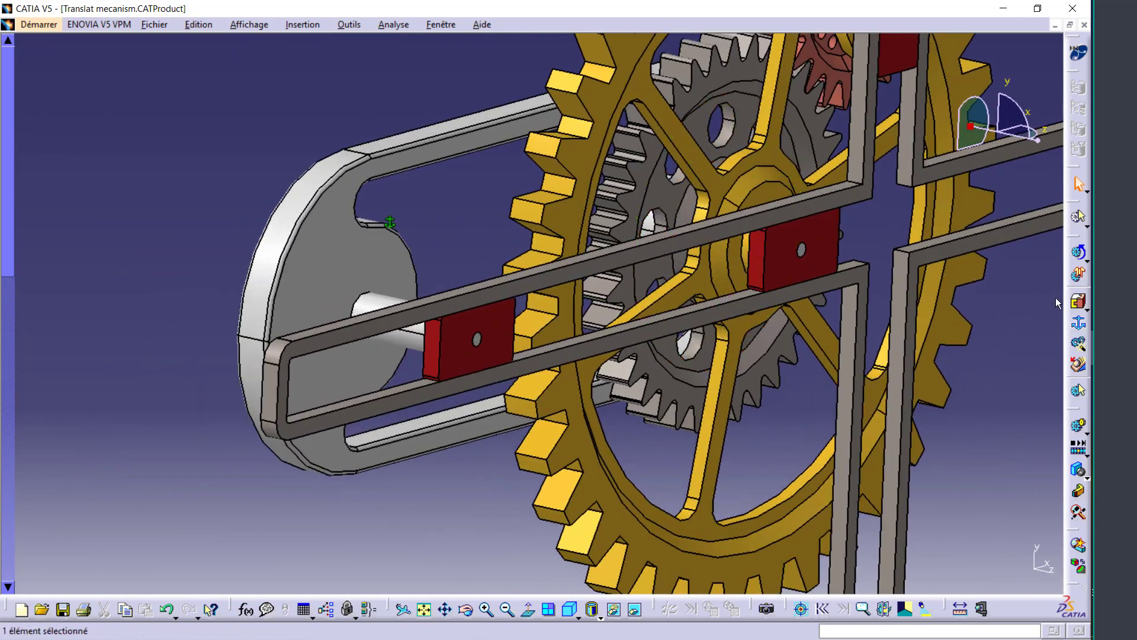
Start a prismatic joint using the slider's top edge and the grey bar's lower edge as lines.
left_click(1090, 306)
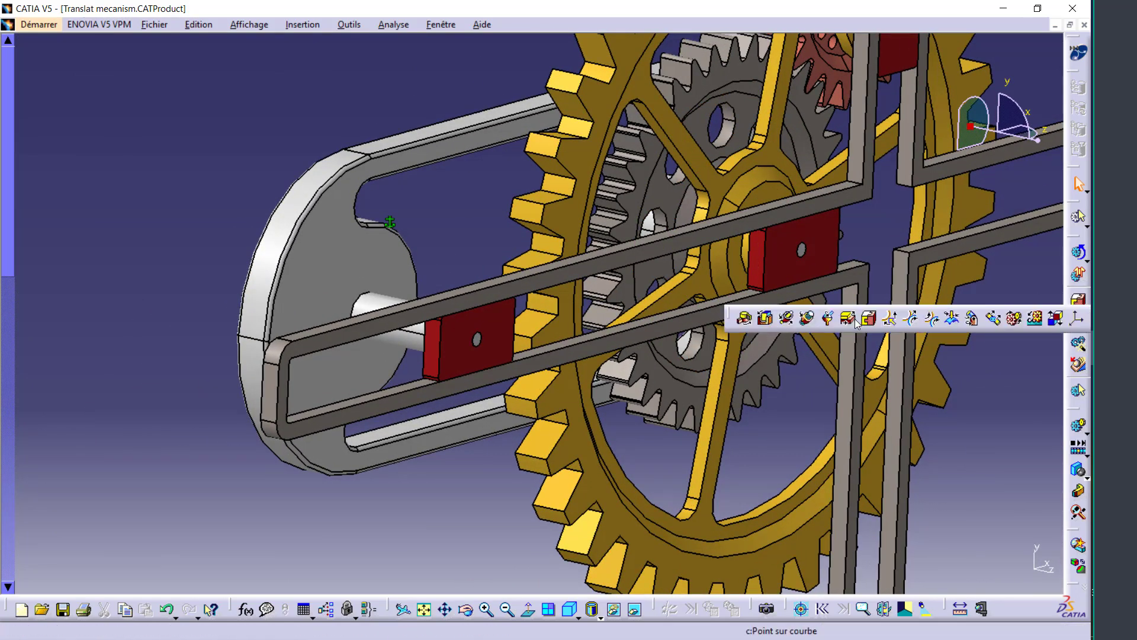
left_click(765, 318)
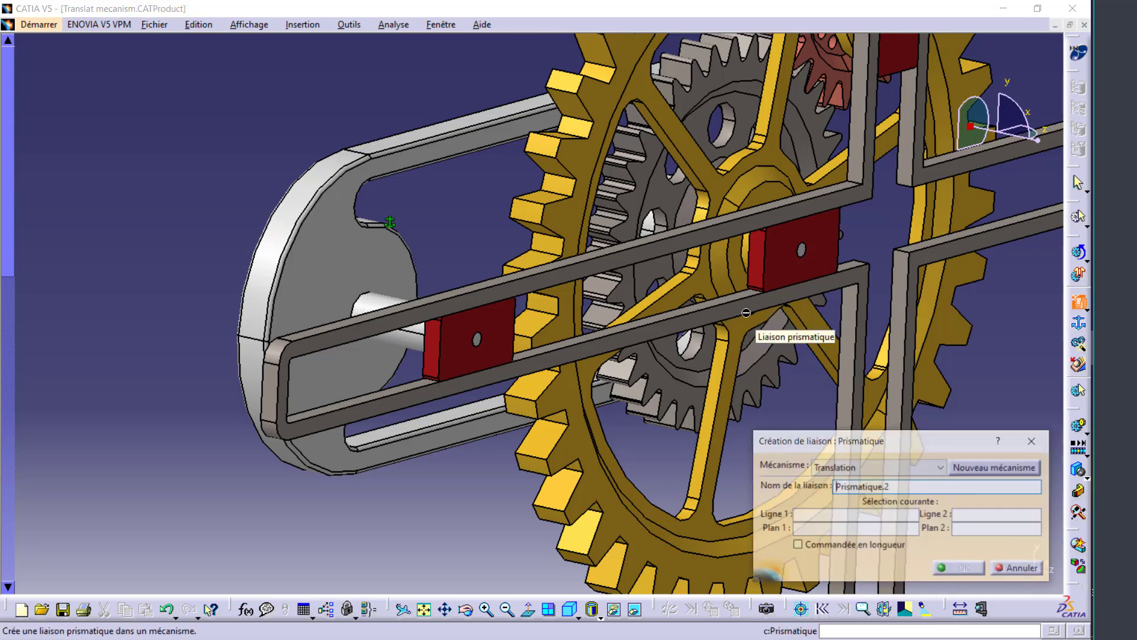
mouse_move(568, 332)
middle_mouse_down()
mouse_move(515, 340)
mouse_move(664, 330)
middle_mouse_up()
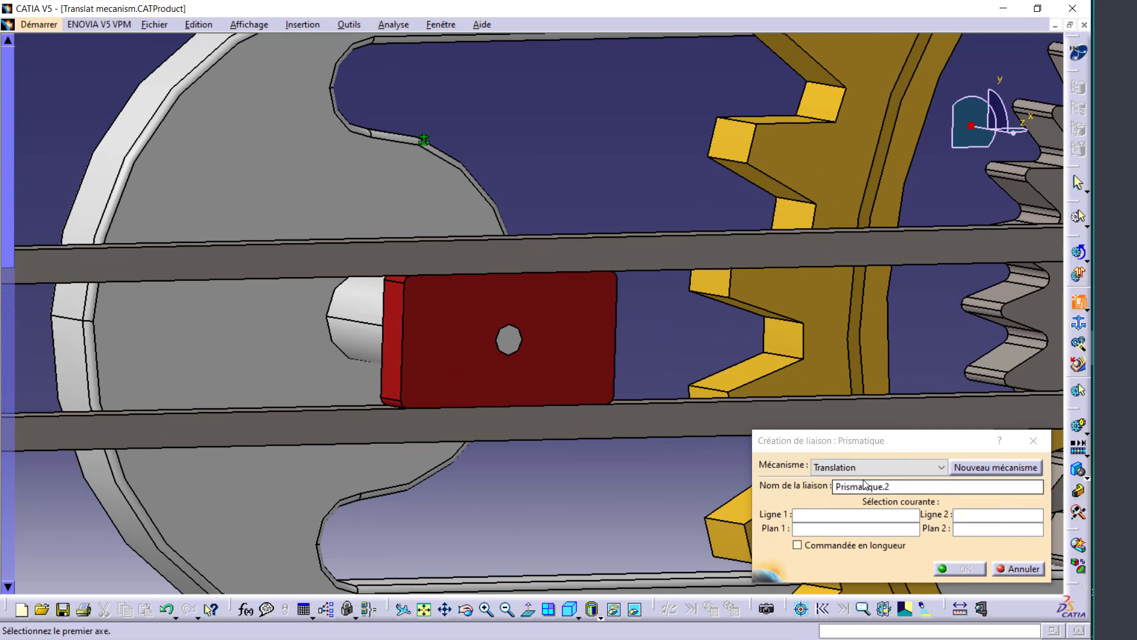
left_click(460, 276)
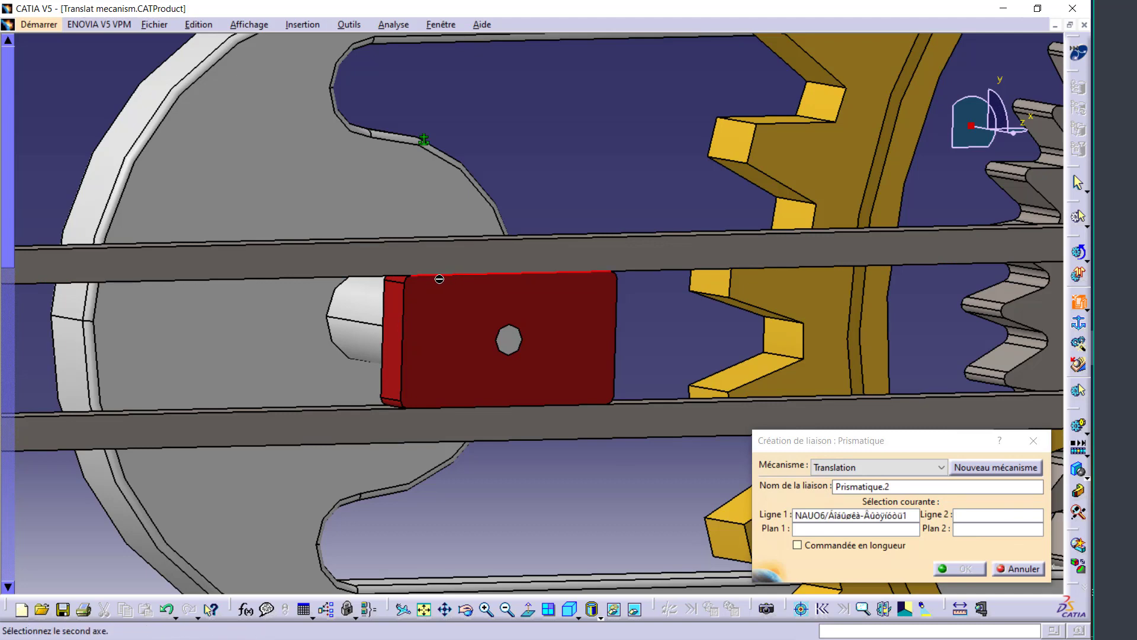
middle_click_drag(429, 280, 389, 308)
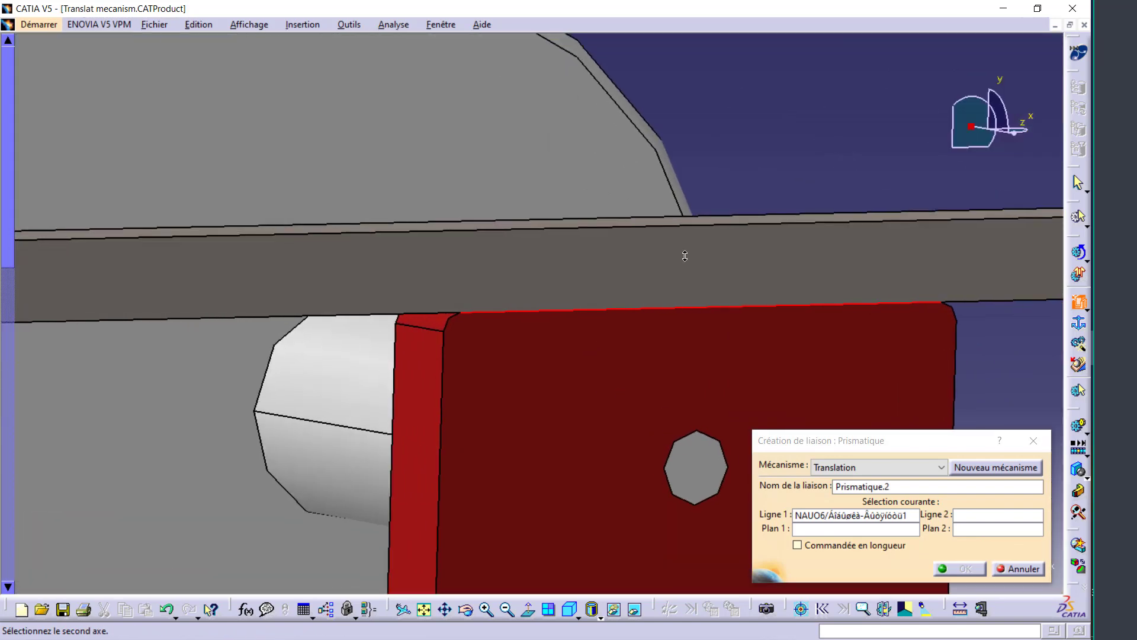
left_click(394, 314)
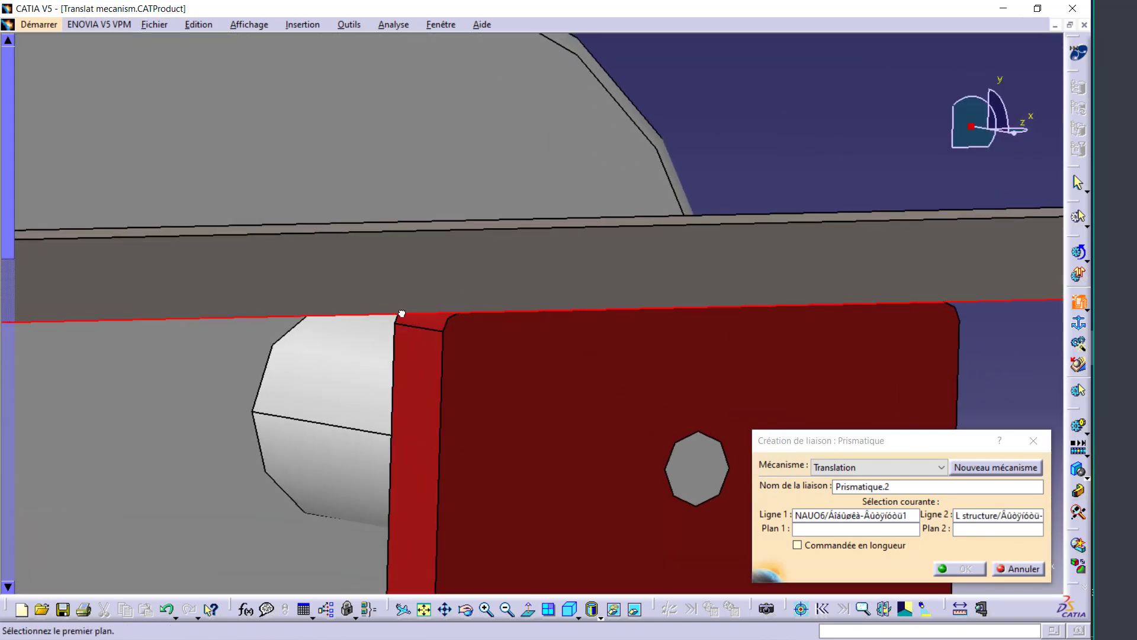
middle_click_drag(534, 330, 578, 374)
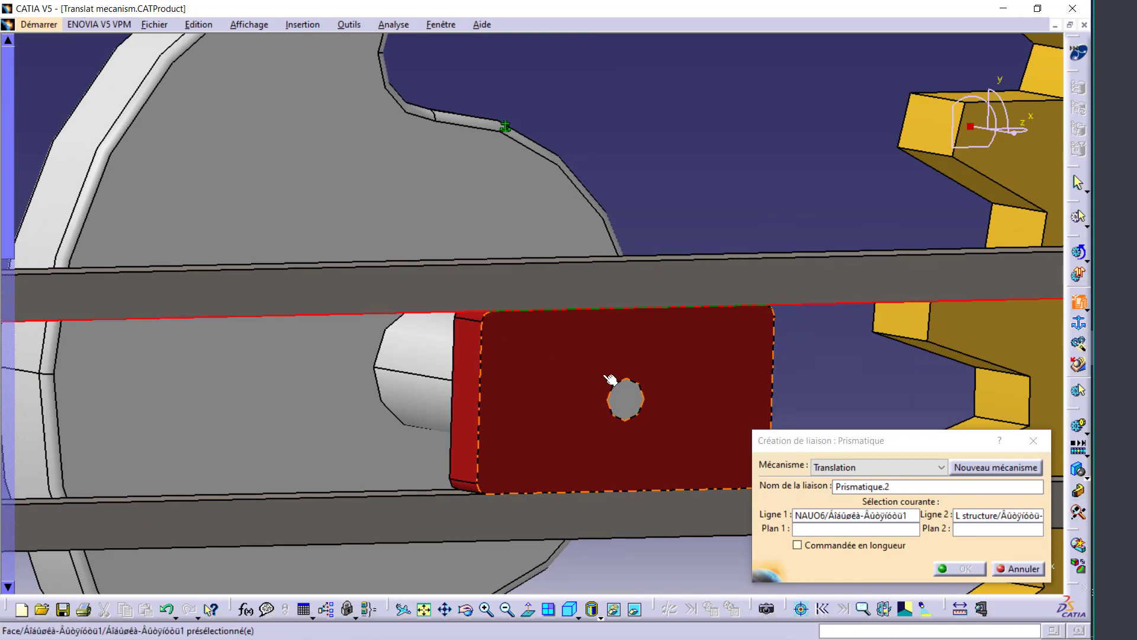
middle_click_drag(610, 379, 582, 287)
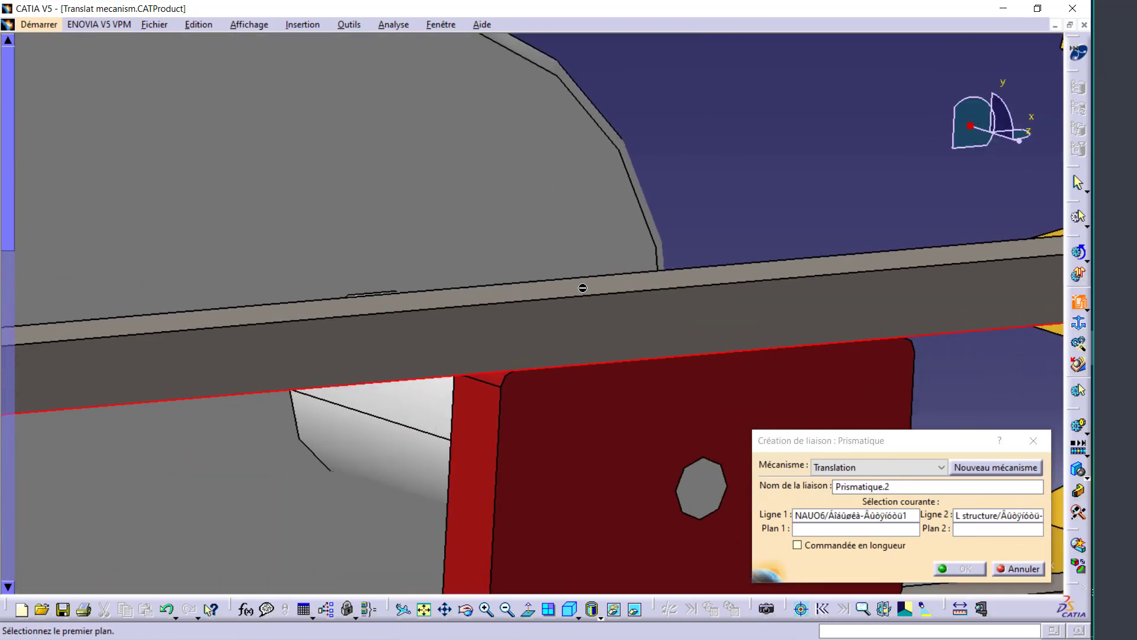
Pick the L structure face and block face as planes, and create Prismatique.2.
right_click(584, 432)
left_click(620, 474)
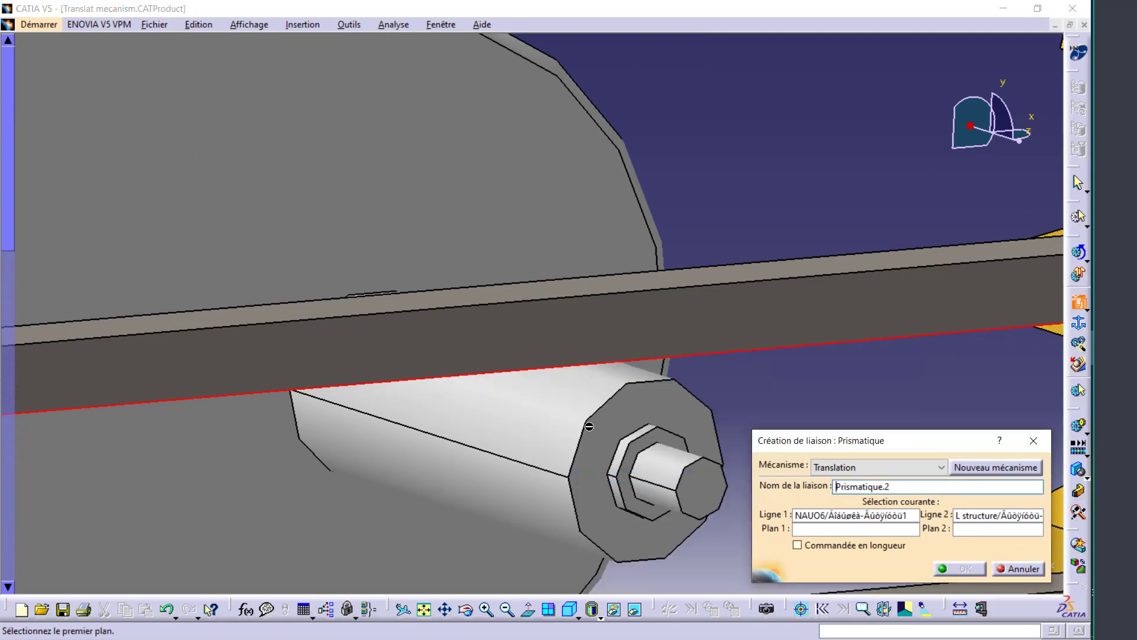
middle_click_drag(589, 427, 504, 211)
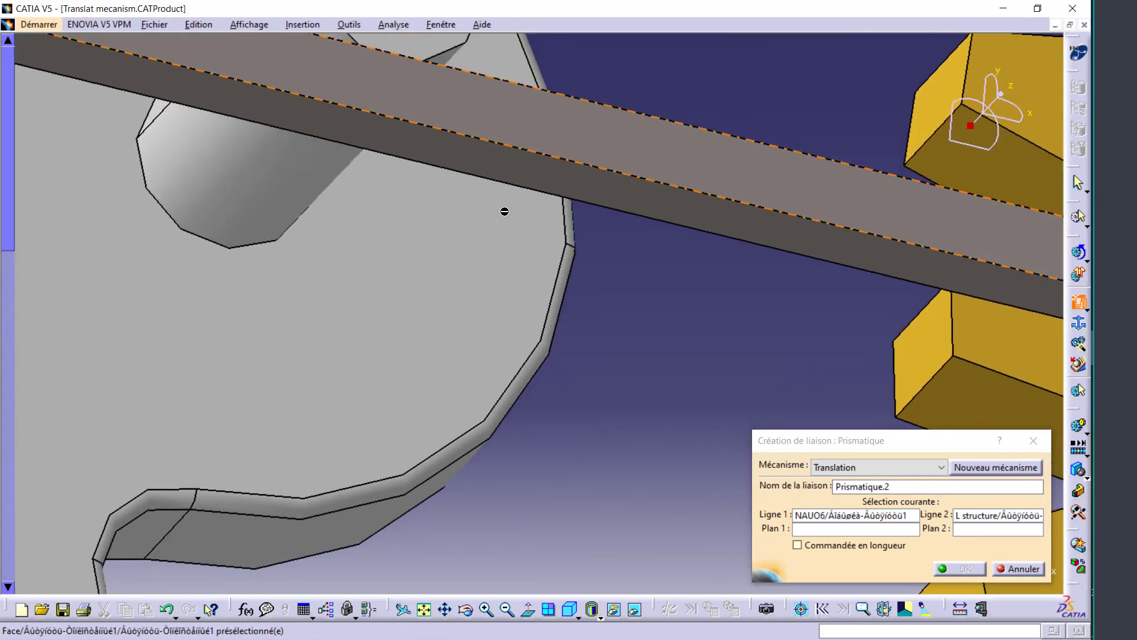
middle_click_drag(482, 243, 493, 337)
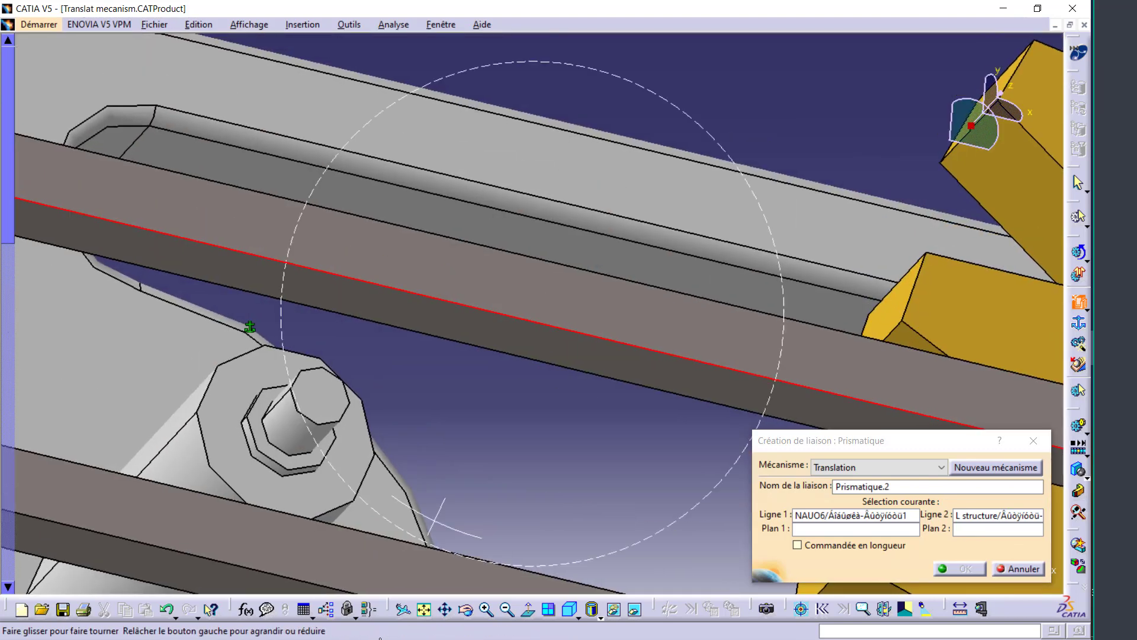
left_click(493, 338)
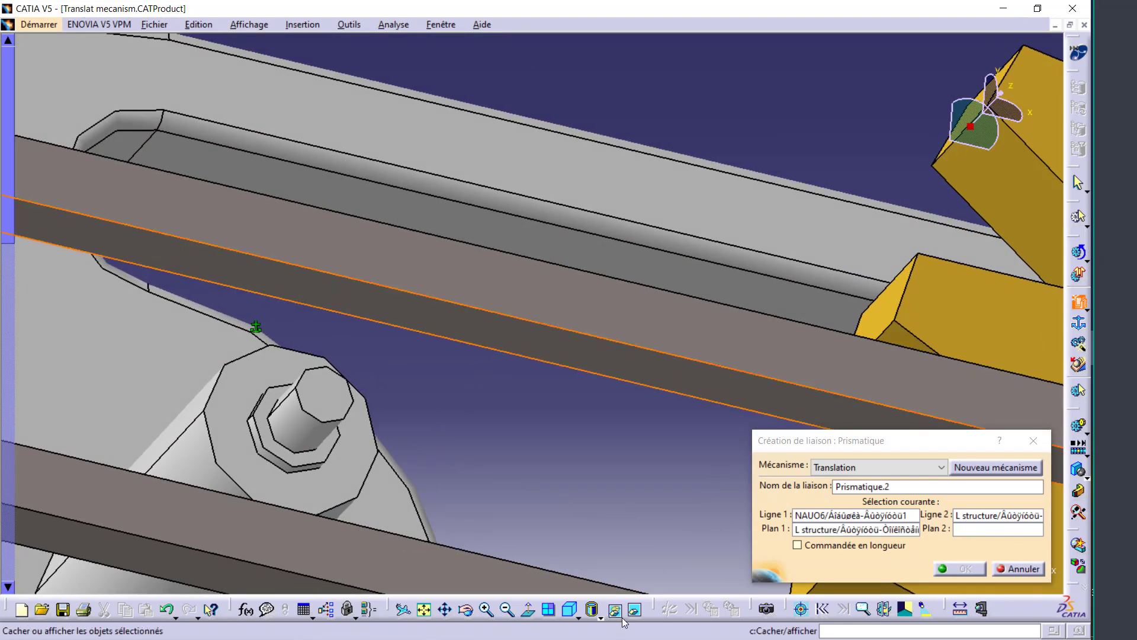
left_click(637, 609)
middle_click_drag(437, 368, 479, 350)
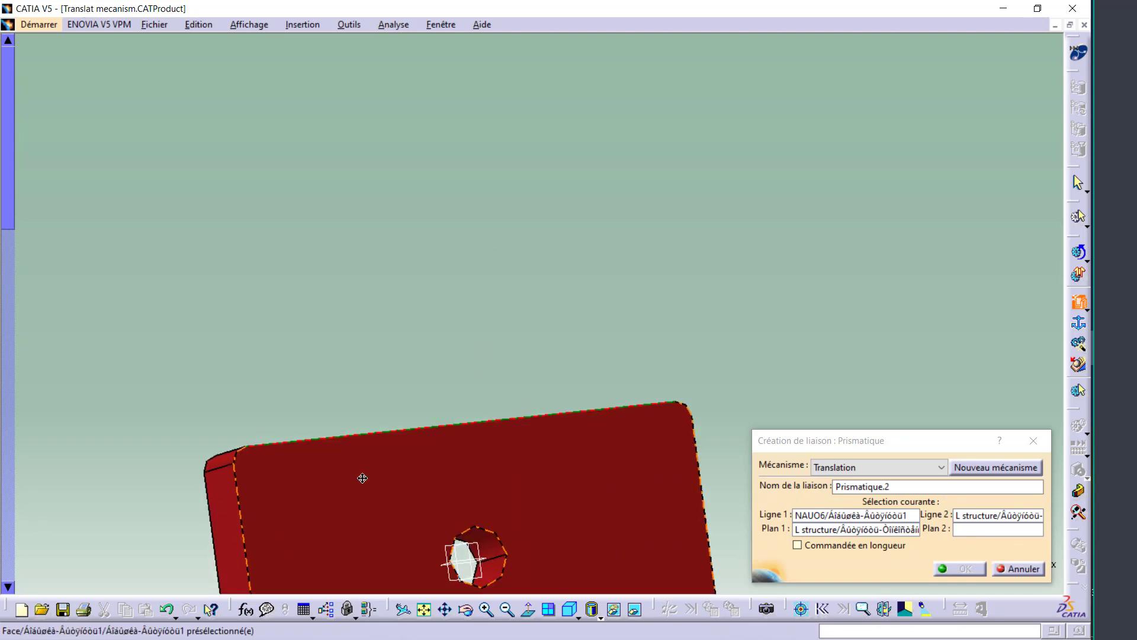
middle_click_drag(479, 351, 432, 382)
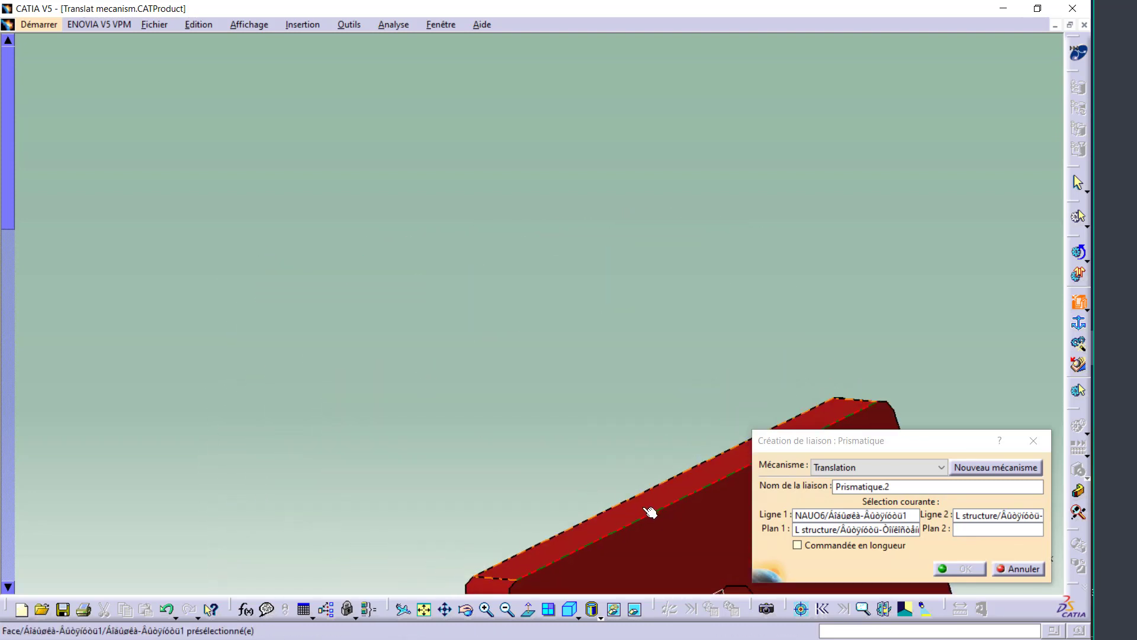
left_click(651, 537)
left_click(635, 610)
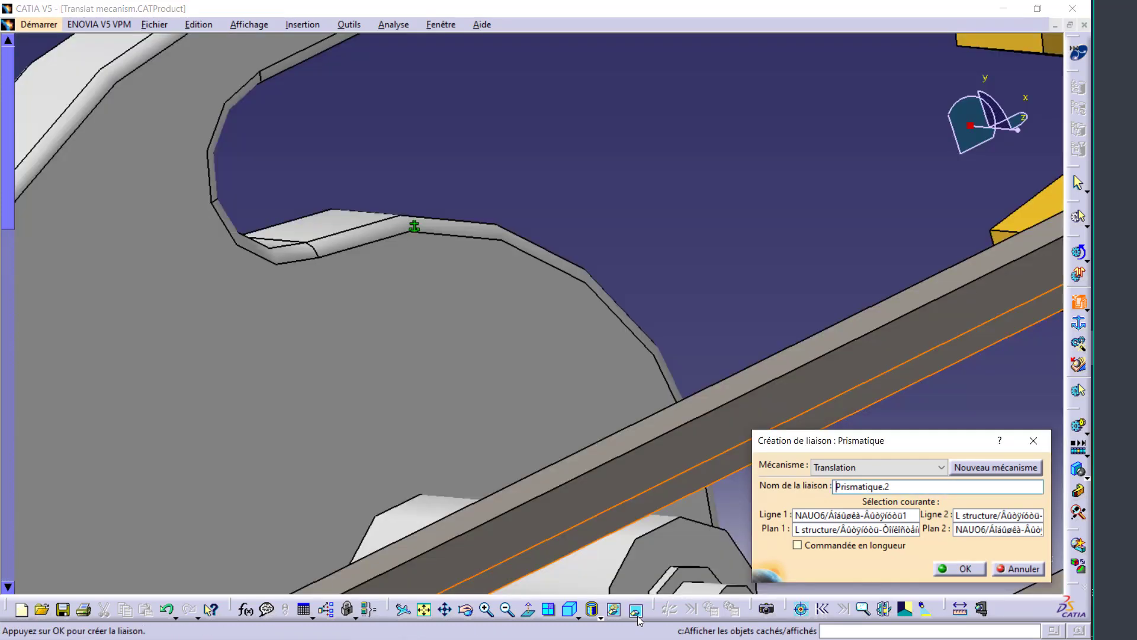
left_click(976, 571)
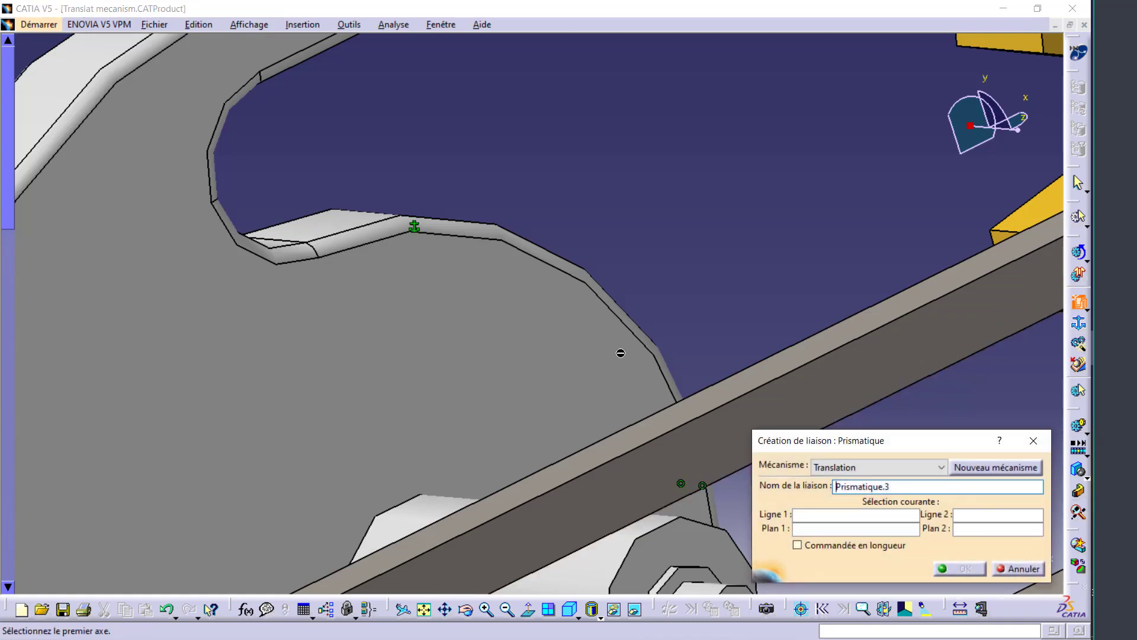
Pick the L structure's upper bar edge as Ligne 1 for Prismatique.3.
mouse_move(620, 353)
middle_mouse_down("ctrl")
mouse_move(570, 382)
mouse_move(399, 289)
mouse_move(478, 187)
middle_mouse_up("ctrl")
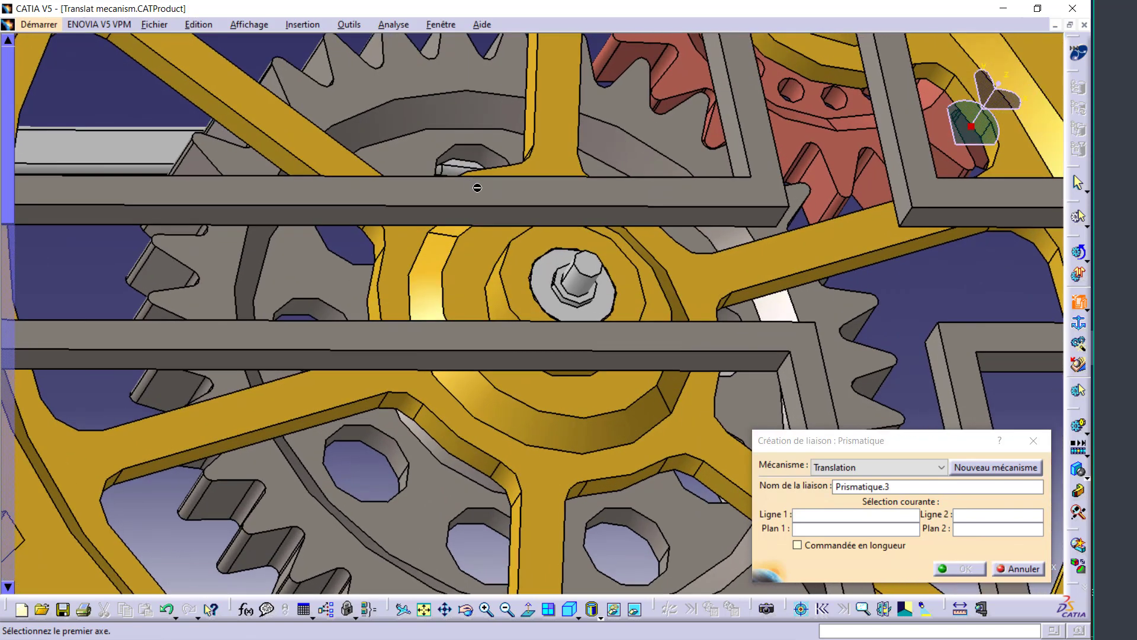
left_click(533, 206)
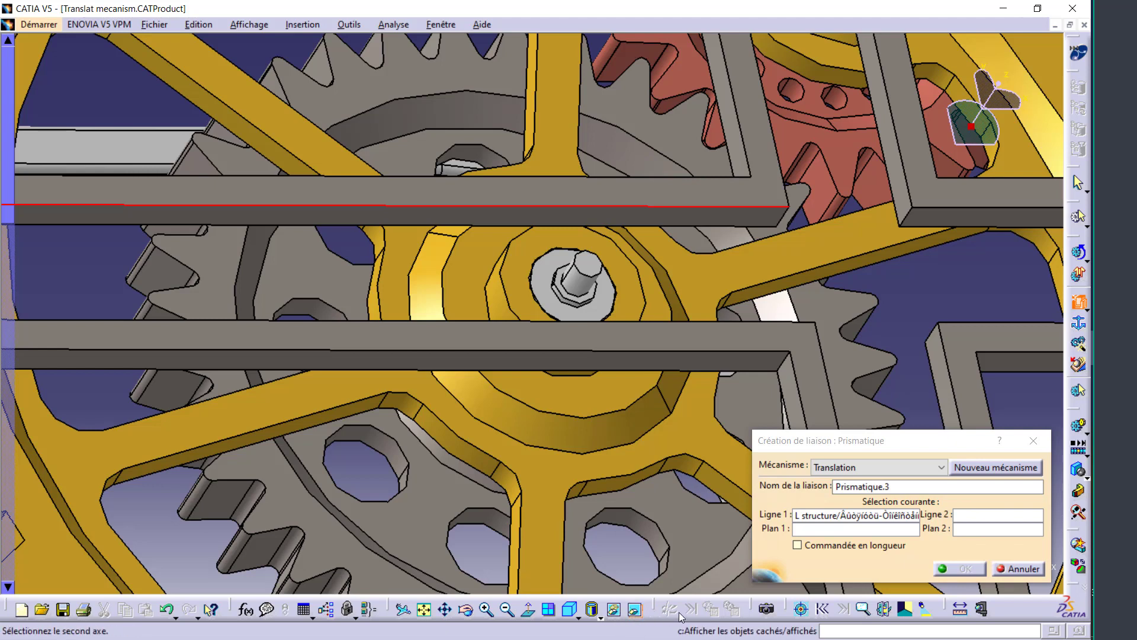
left_click(636, 610)
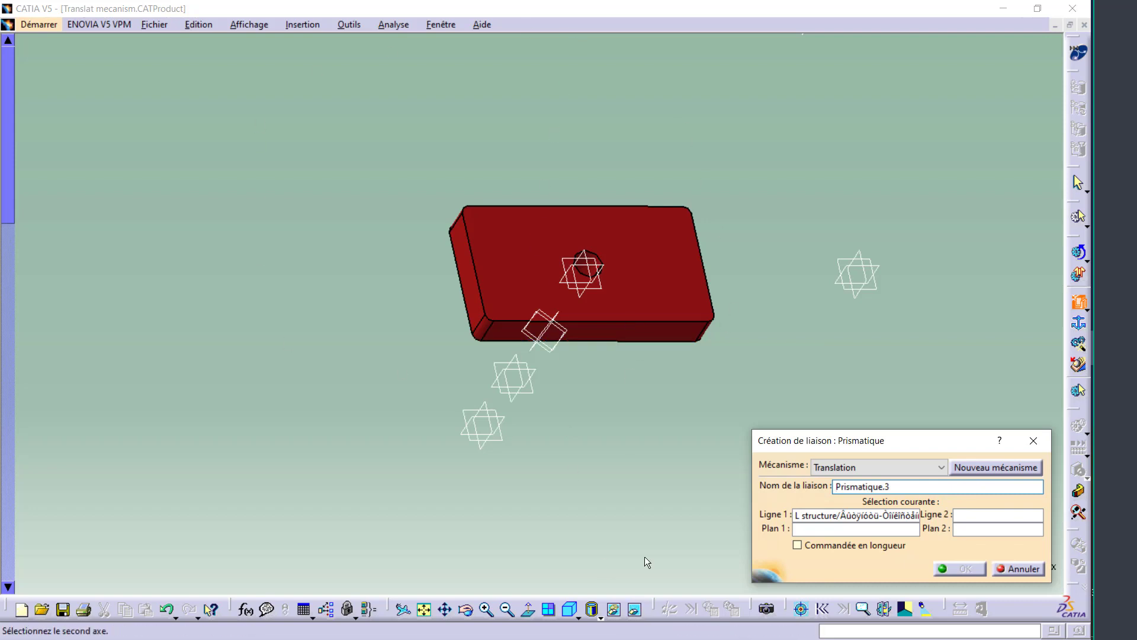
left_click(635, 609)
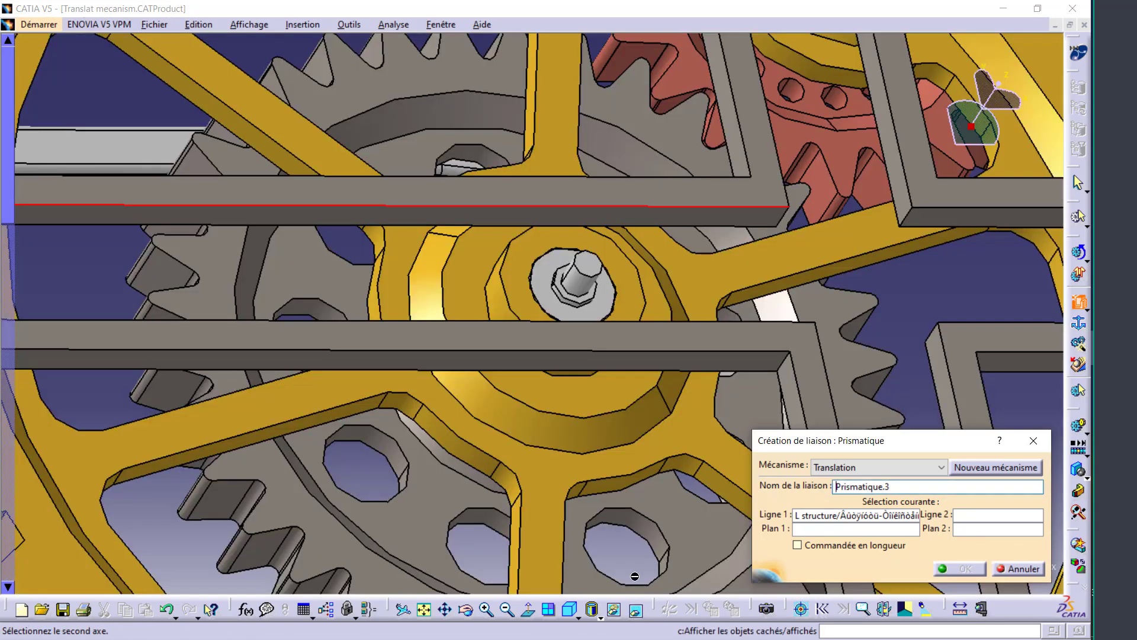
middle_click_drag(516, 242, 542, 343, "ctrl")
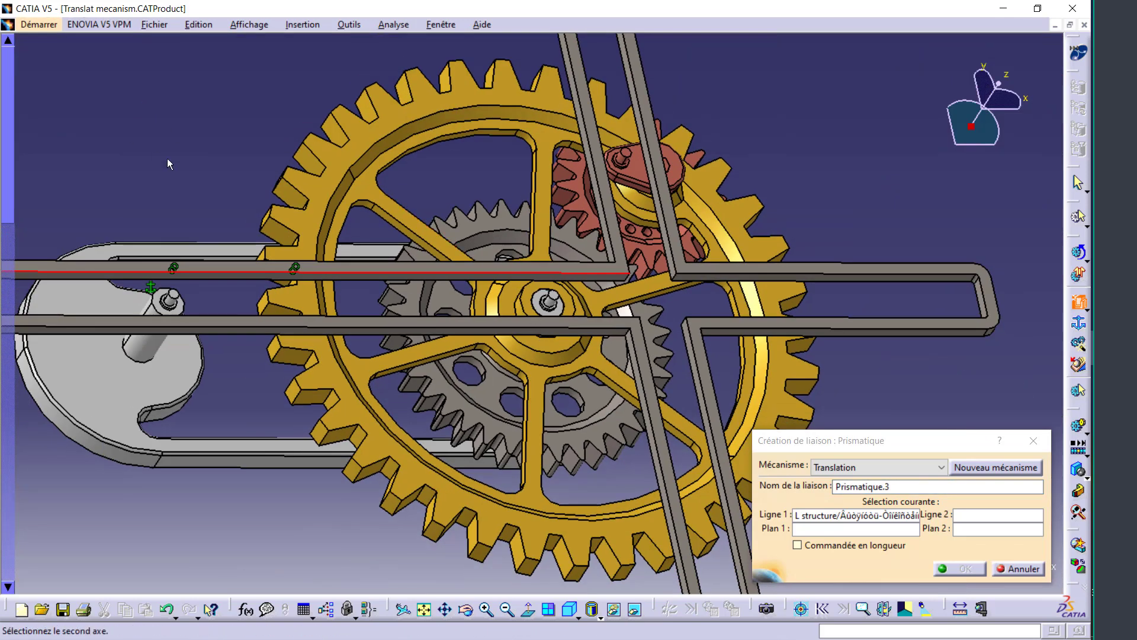
left_click(635, 610)
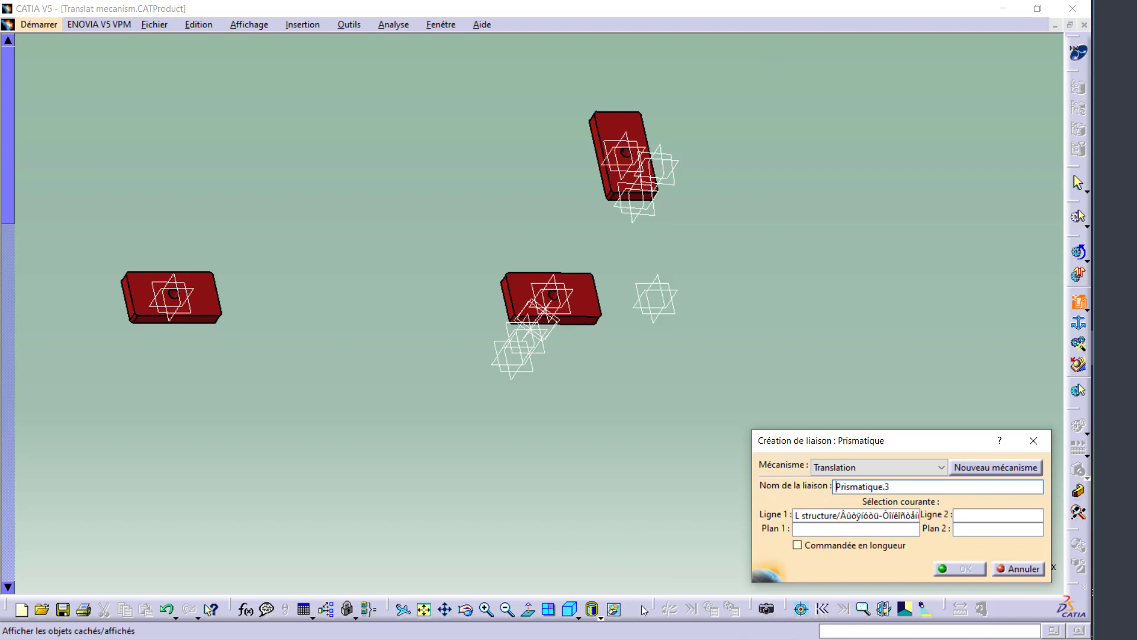
left_click(640, 607)
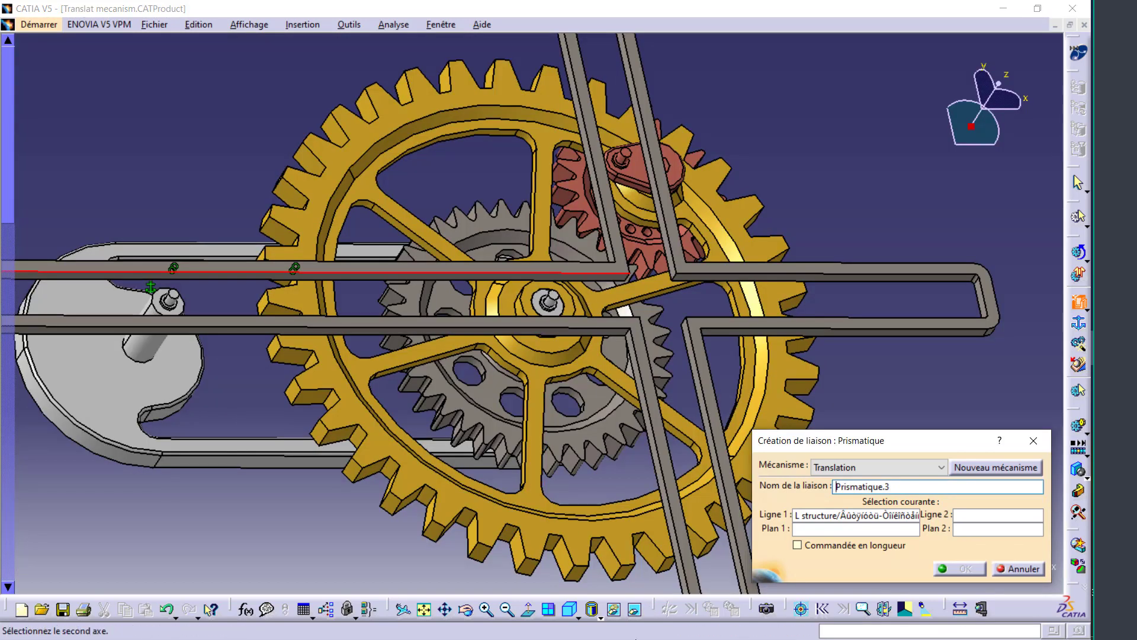
Pick the hidden block's edge and top face, then the bar face, as Prismatique.3's remaining references.
left_click(635, 610)
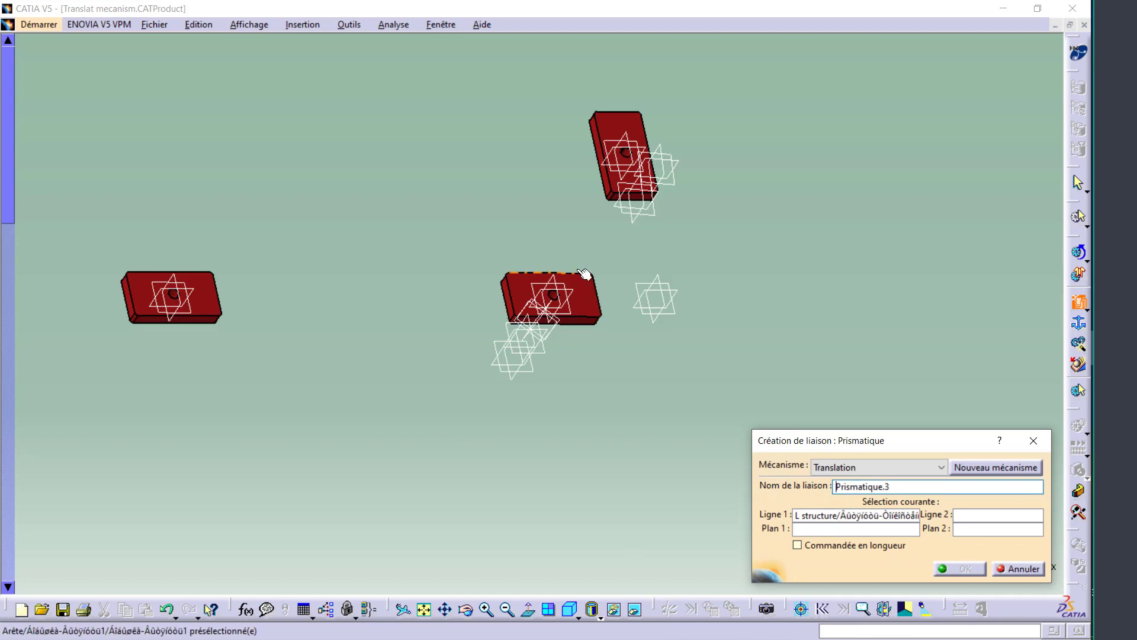
left_click(584, 273)
mouse_move(541, 325)
middle_mouse_down()
mouse_move(569, 491)
mouse_move(611, 361)
middle_mouse_up()
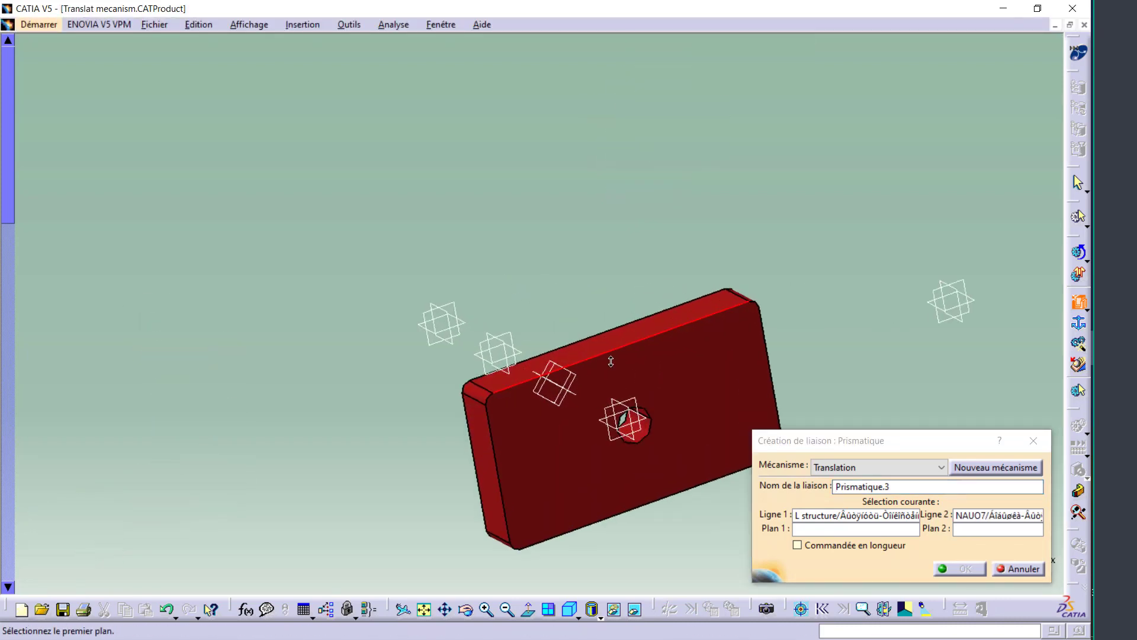
left_click(620, 343)
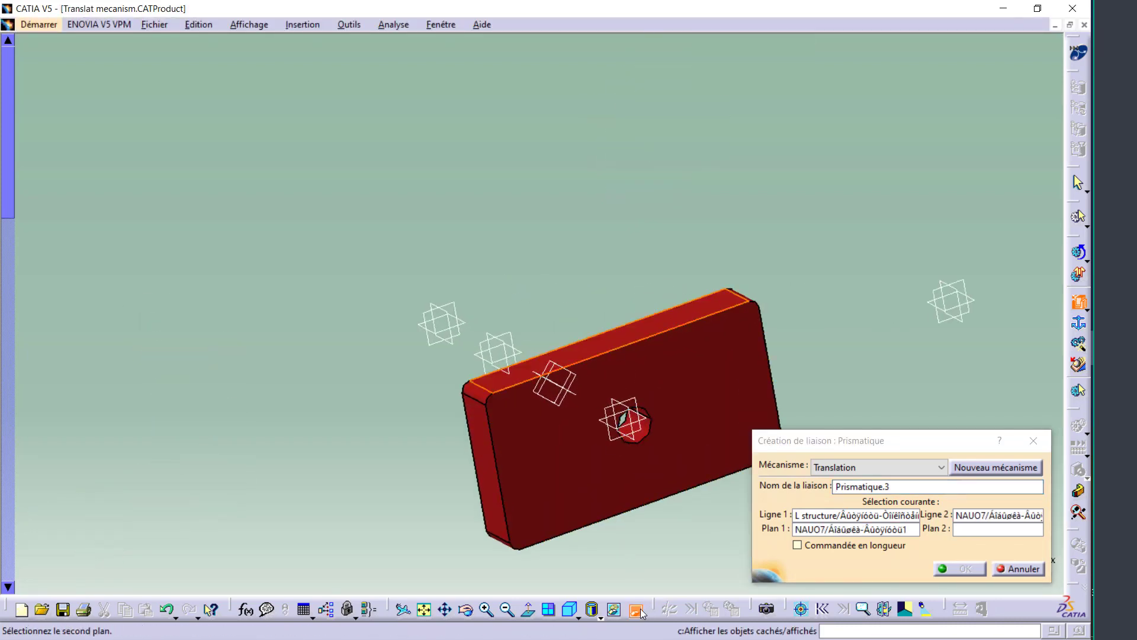
left_click(635, 609)
mouse_move(500, 241)
middle_mouse_down()
mouse_move(474, 148)
mouse_move(533, 135)
middle_mouse_up()
left_click(534, 136)
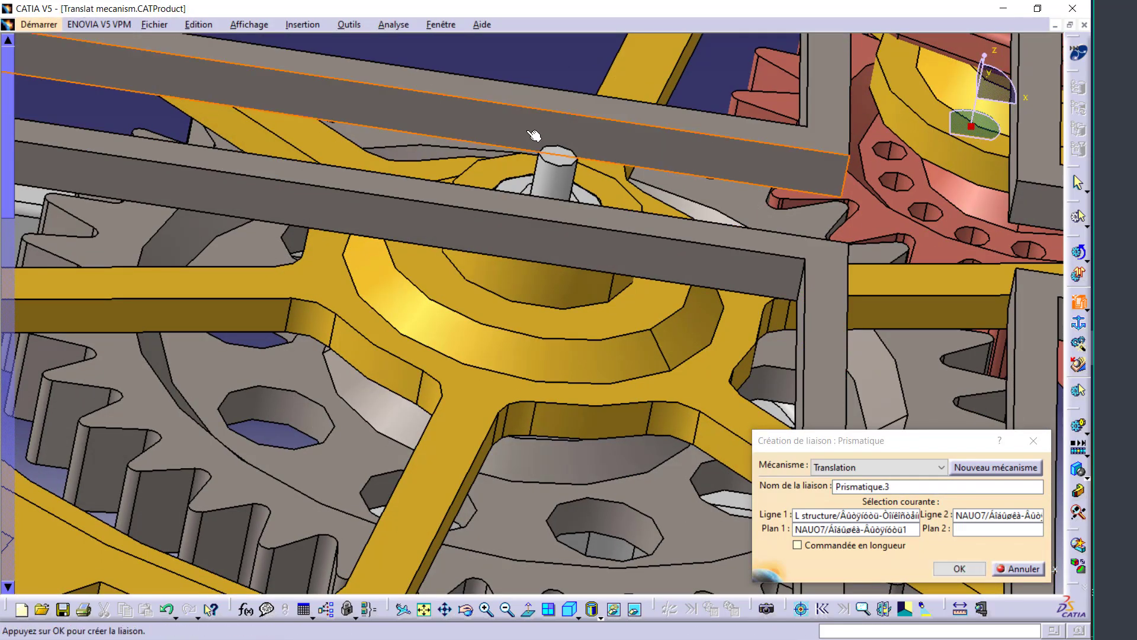
Create Prismatique.3, then pick the bar edge and Glissière edge as Prismatique.4's lines.
left_click(953, 568)
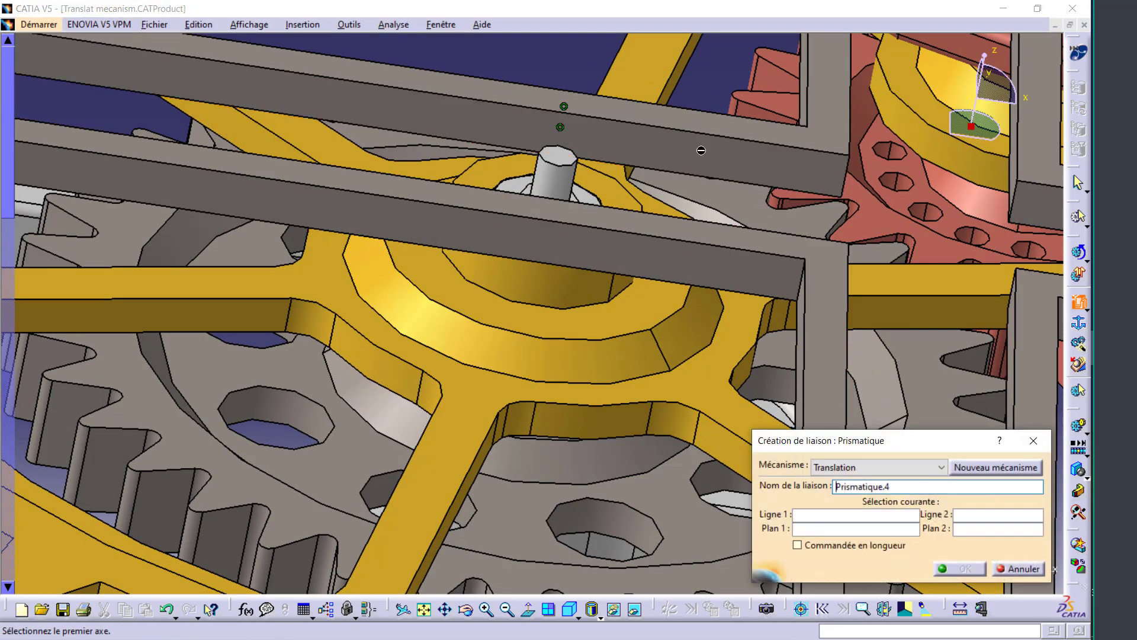
mouse_move(698, 148)
middle_mouse_down()
mouse_move(363, 409)
mouse_move(589, 236)
mouse_move(450, 186)
middle_mouse_up()
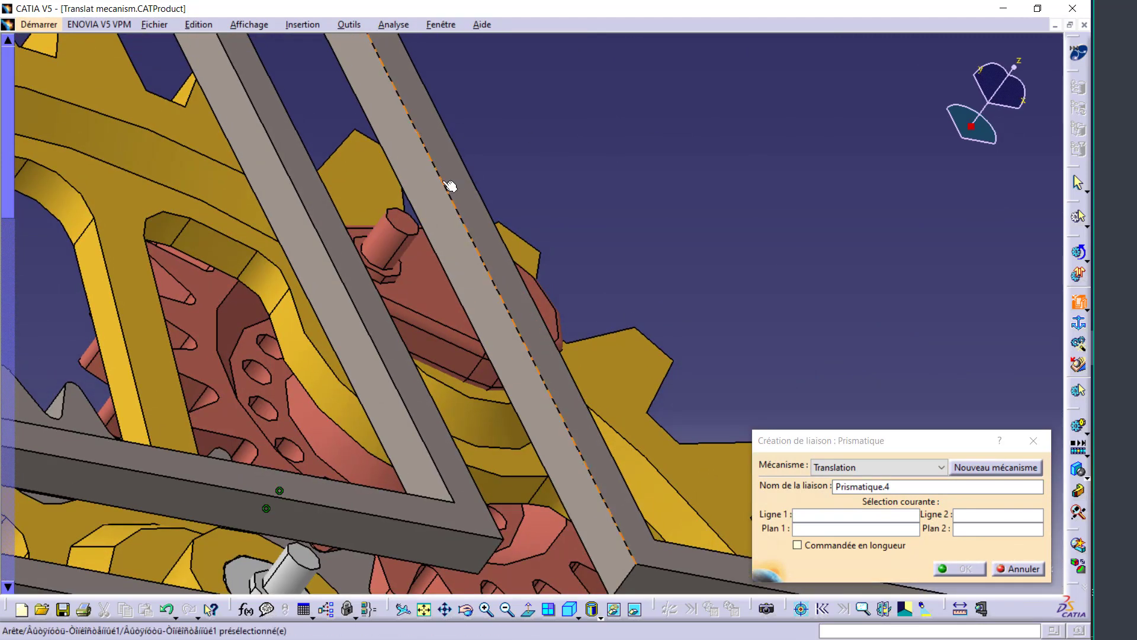
left_click(449, 187)
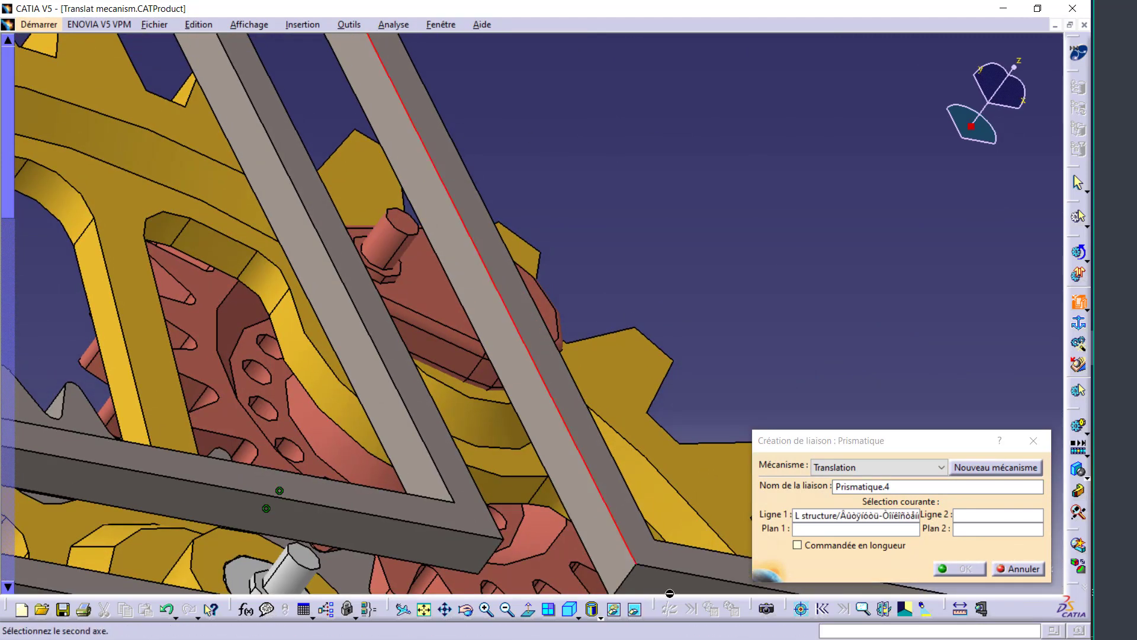
left_click(632, 610)
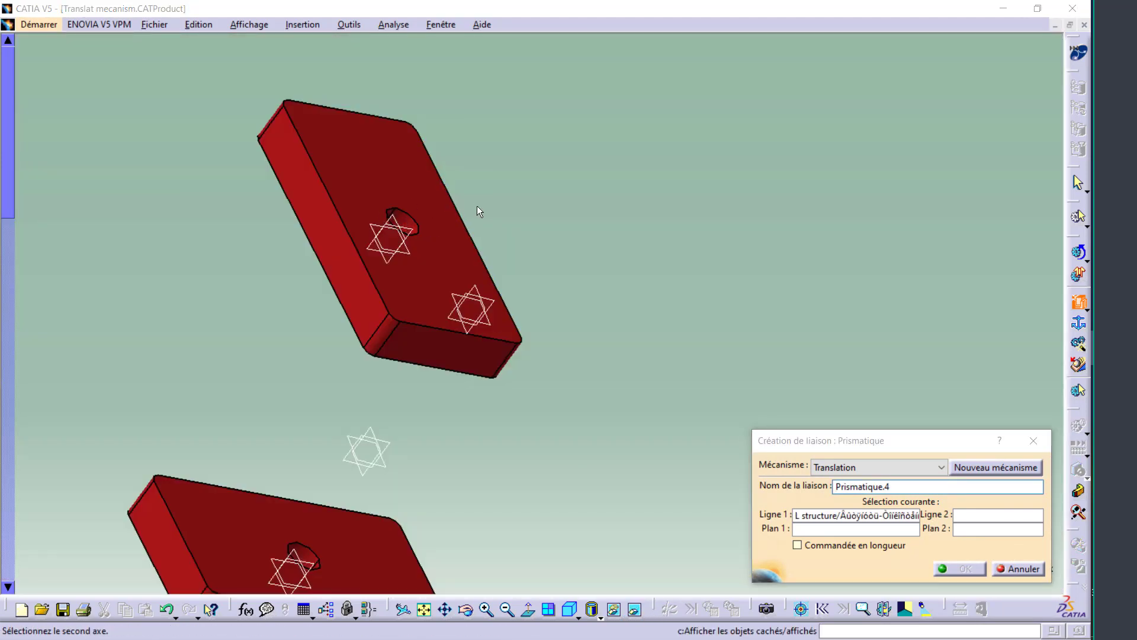
middle_click_drag(477, 210, 282, 213)
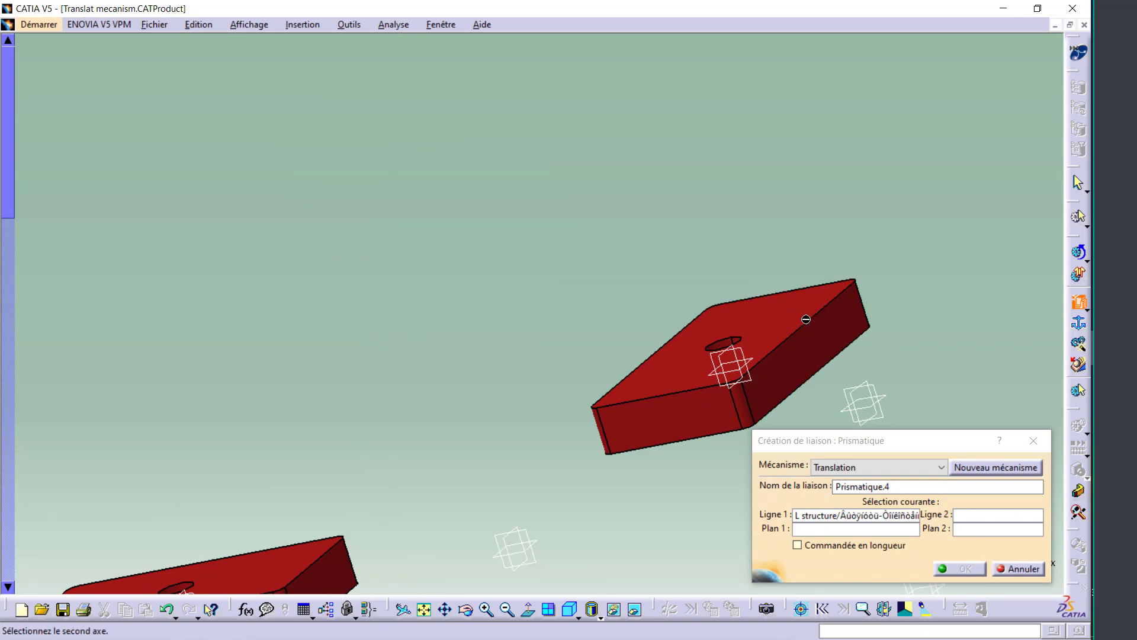
left_click(814, 324)
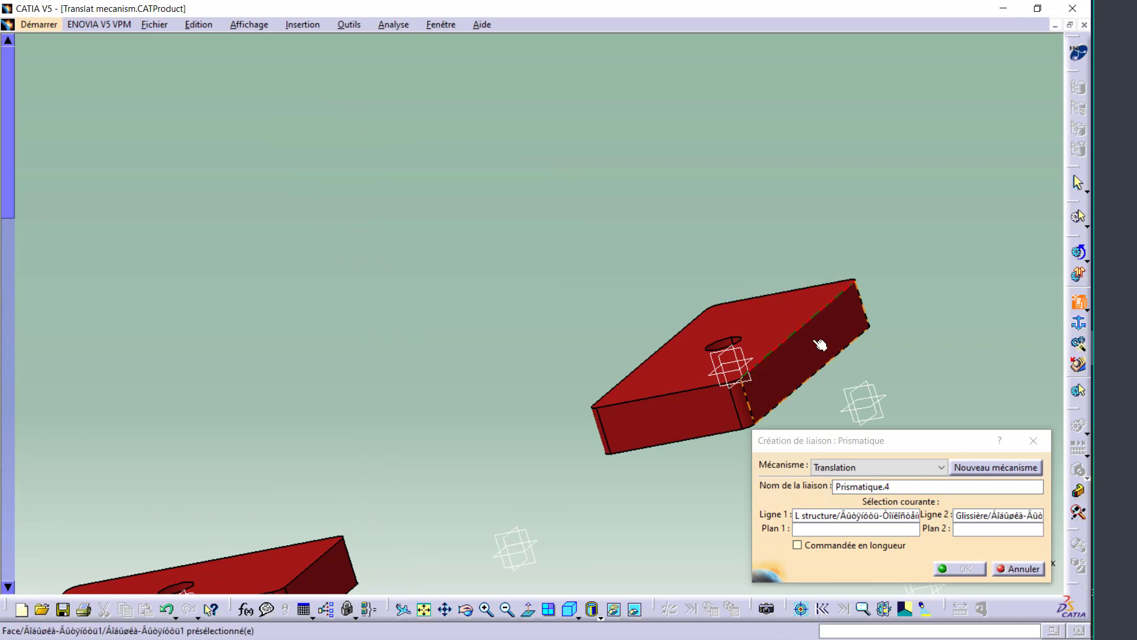
left_click(631, 611)
Pick the L structure face as second plane, create Prismatique.4, and close the joint window.
mouse_move(578, 318)
middle_mouse_down()
mouse_move(794, 330)
mouse_move(452, 256)
middle_mouse_up()
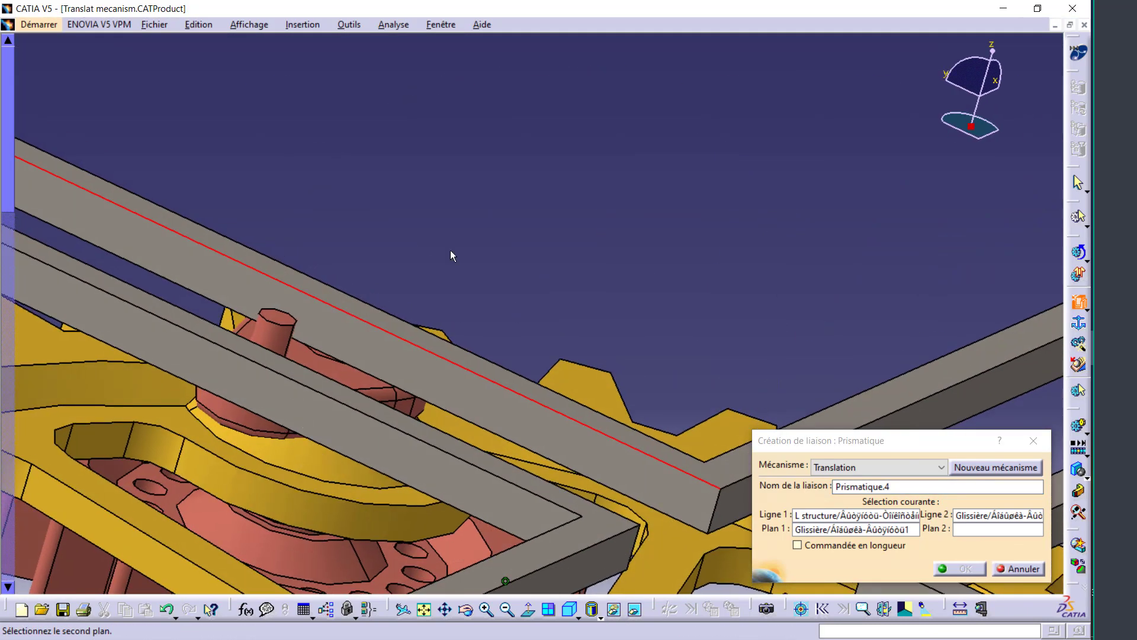
left_click(433, 383)
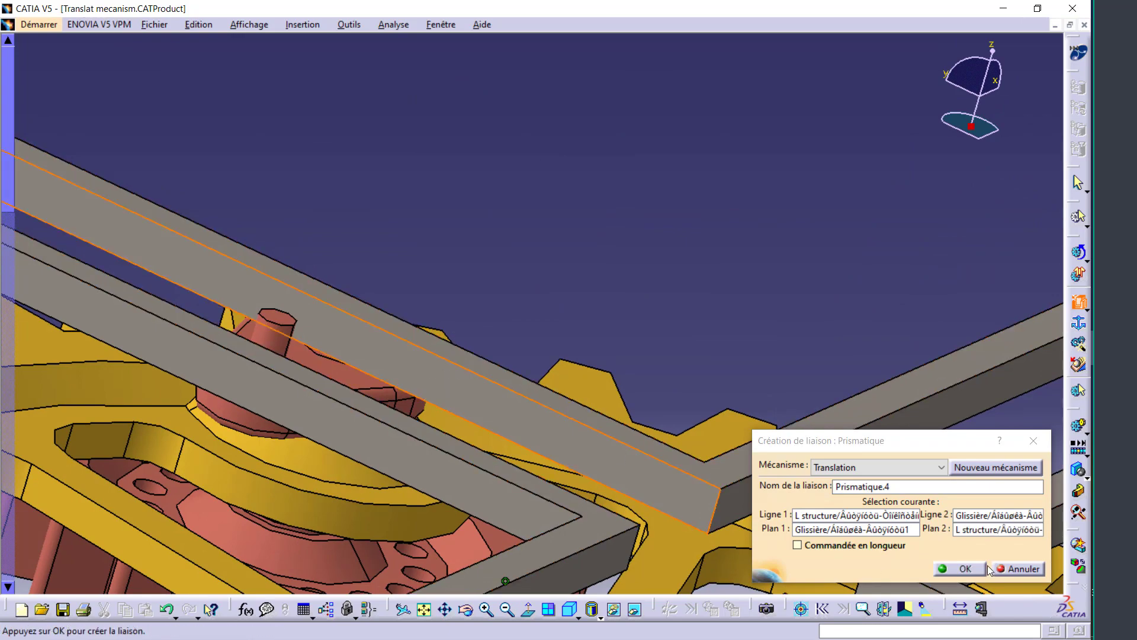
left_click(963, 568)
mouse_move(563, 173)
middle_mouse_down()
mouse_move(528, 325)
mouse_move(503, 231)
middle_mouse_up()
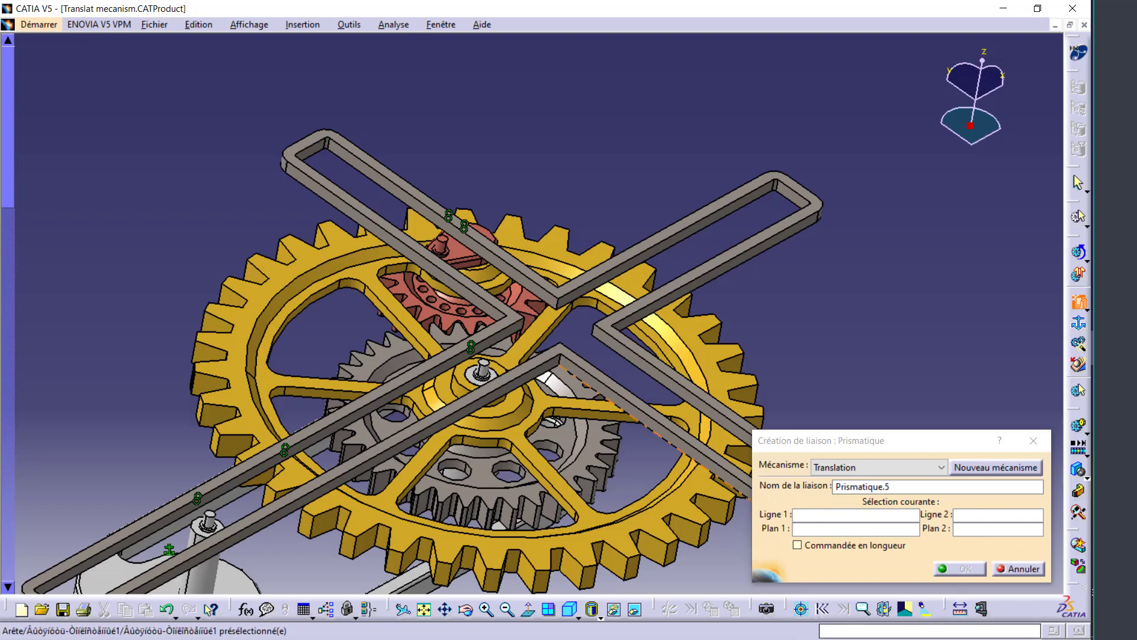
left_click(1014, 569)
mouse_move(521, 308)
middle_mouse_down()
mouse_move(505, 345)
mouse_move(425, 320)
mouse_move(179, 321)
mouse_move(685, 369)
mouse_move(163, 433)
middle_mouse_up()
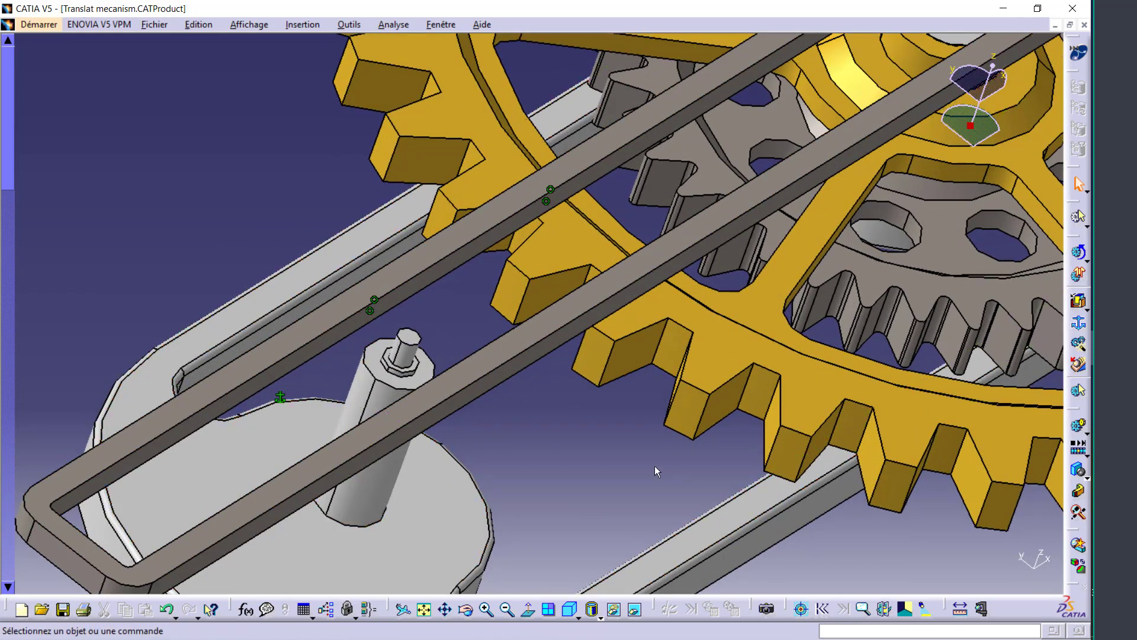
Start a revolute joint using the shaft axis and the Bati block's hole axis as lines.
left_click(1080, 308)
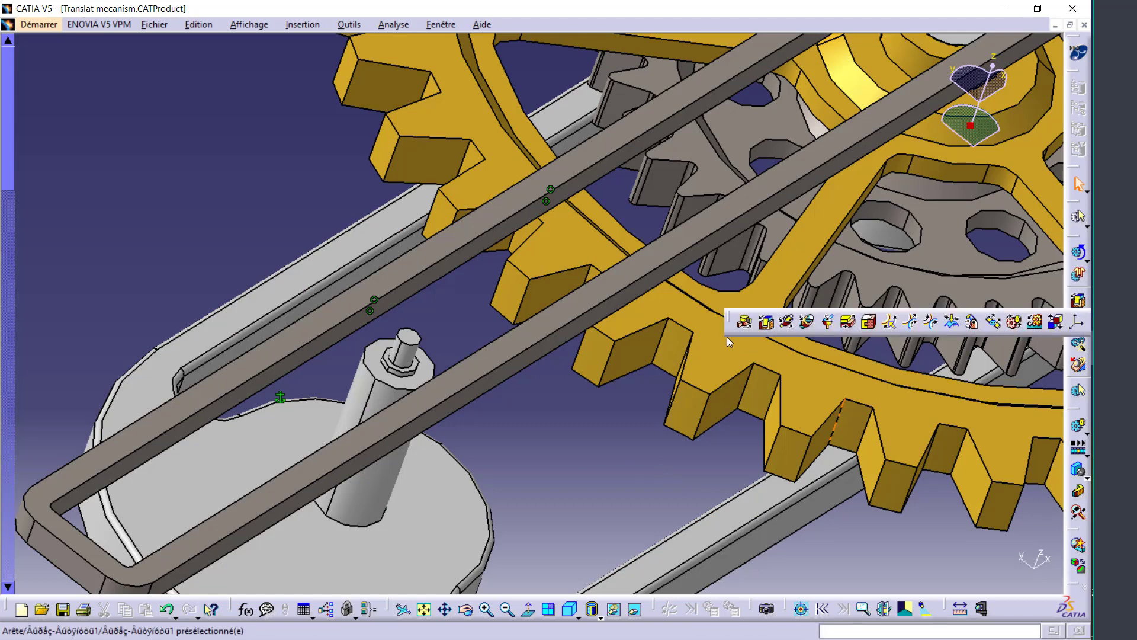
left_click(745, 323)
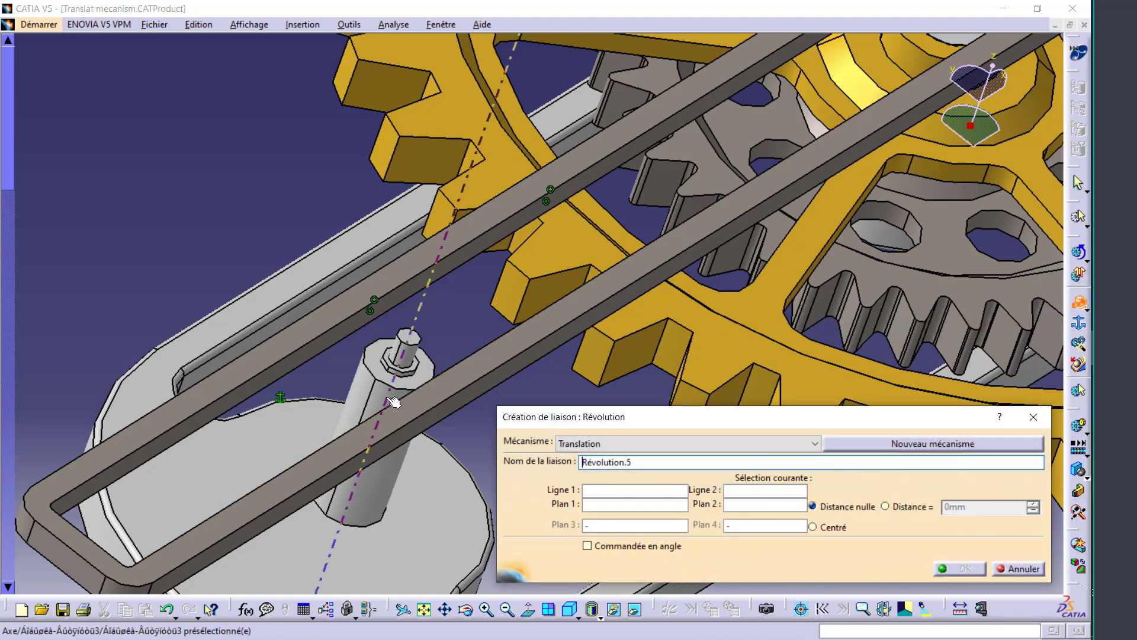
left_click(392, 402)
left_click(634, 610)
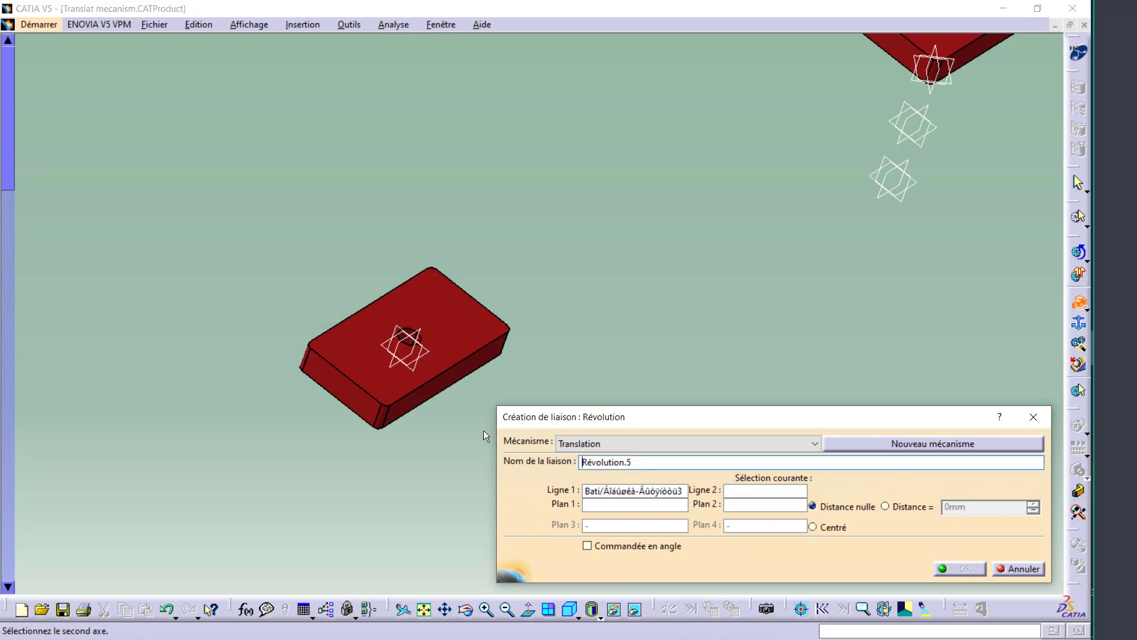
mouse_move(483, 430)
middle_mouse_down("ctrl")
mouse_move(164, 276)
mouse_move(663, 305)
mouse_move(694, 348)
middle_mouse_up("ctrl")
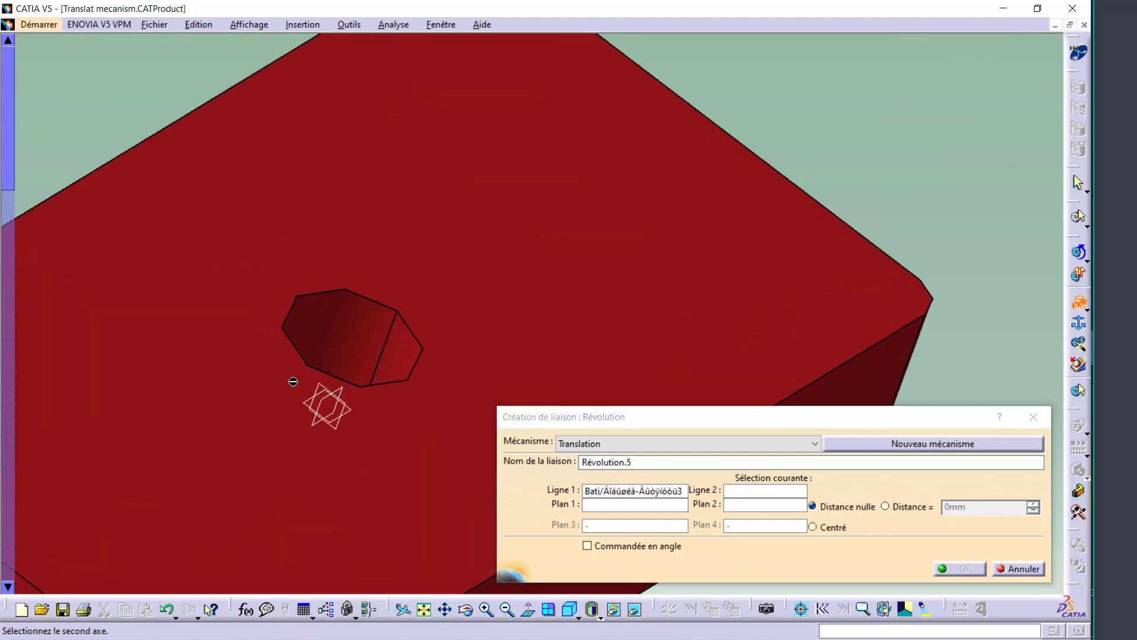
left_click(358, 335)
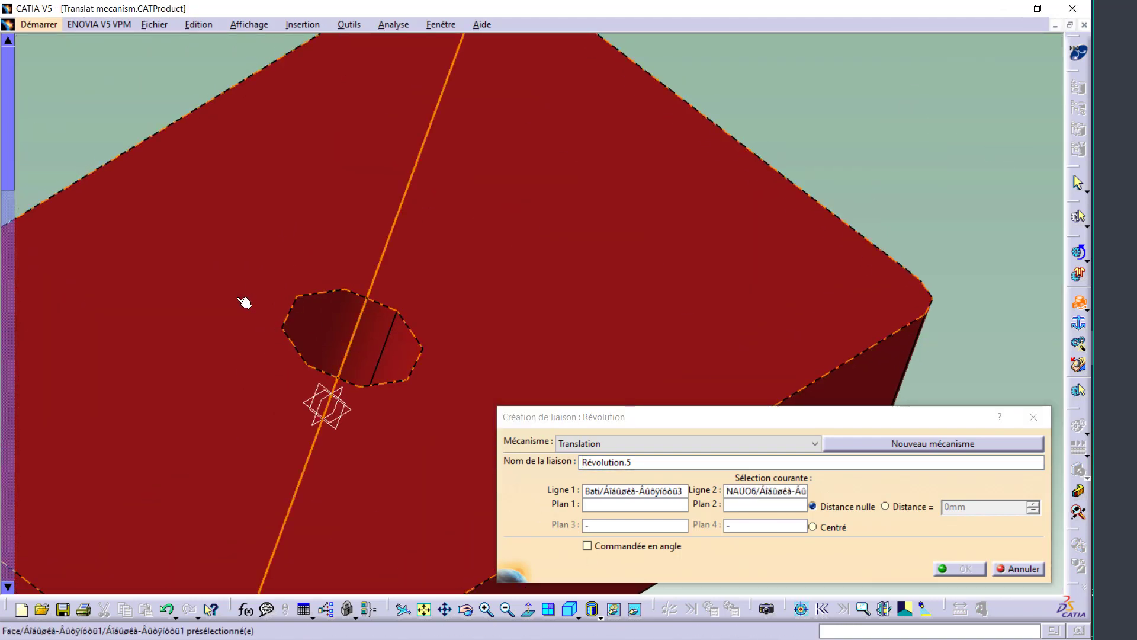
Pick the block and nut faces as planes, set Distance to 0mm, and create Révolution.5.
left_click(244, 302)
left_click(632, 613)
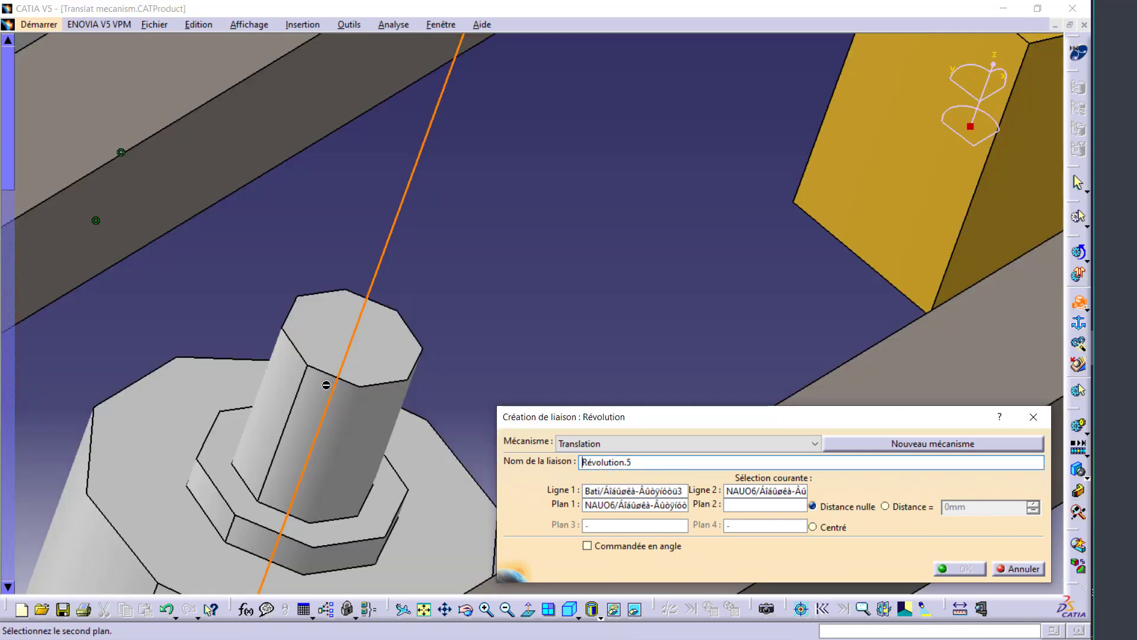
left_click(328, 344)
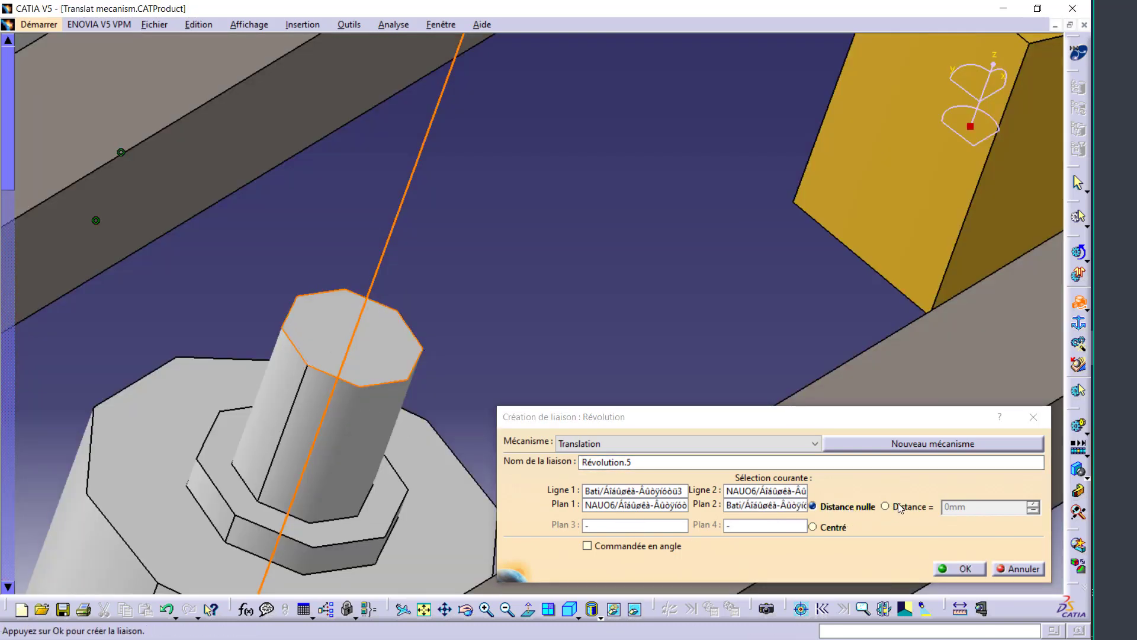
left_click(891, 504)
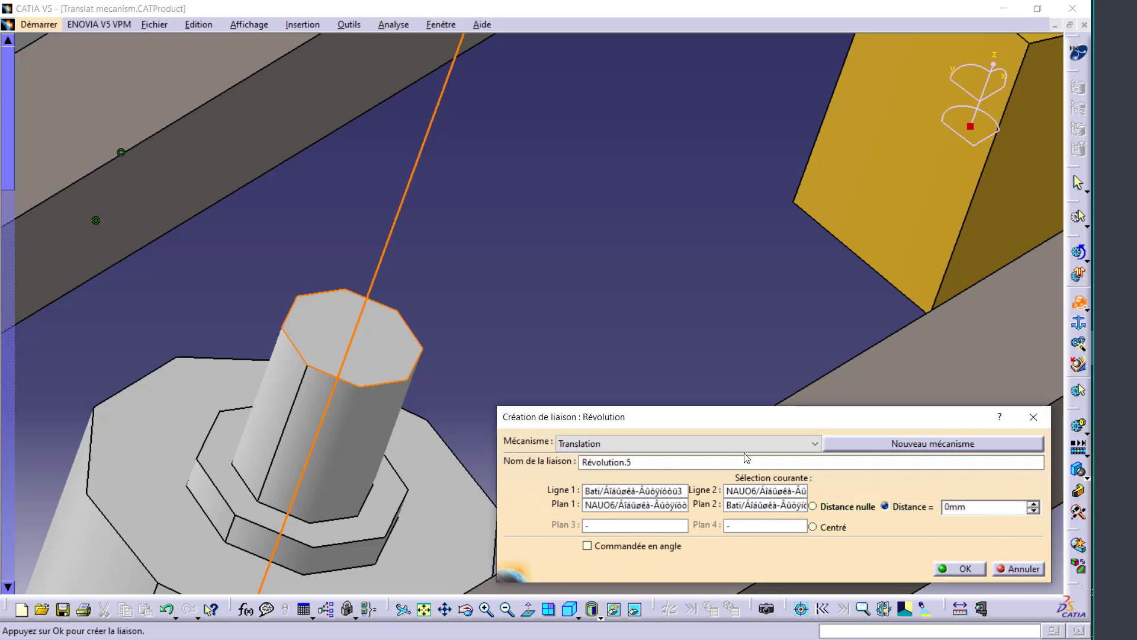
mouse_move(528, 304)
middle_mouse_down()
mouse_move(485, 338)
mouse_move(490, 309)
middle_mouse_up()
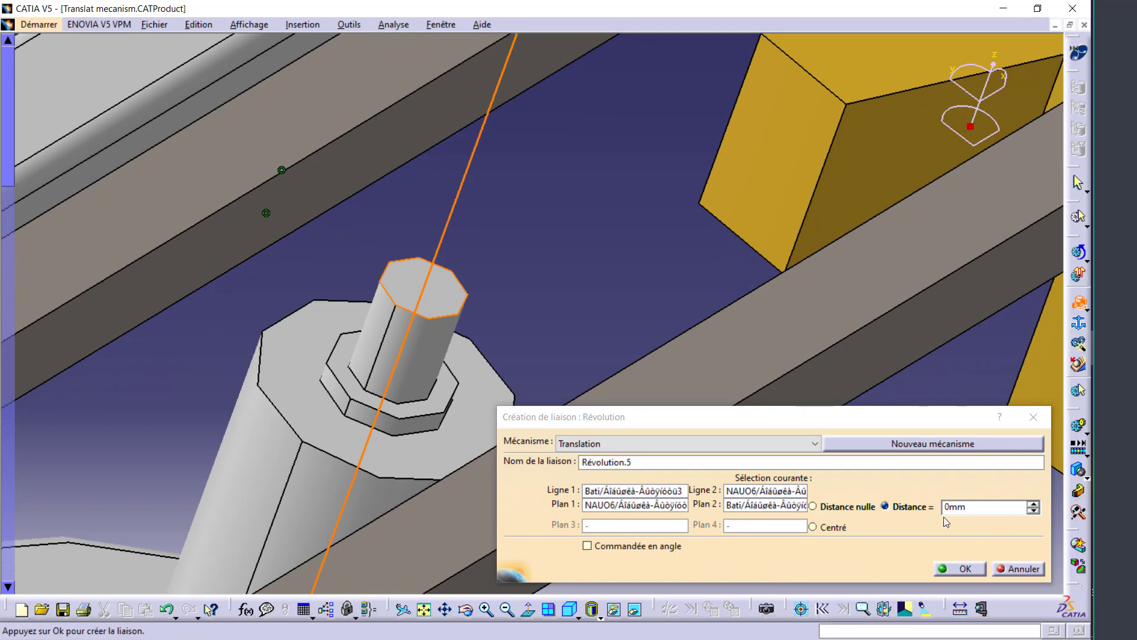
left_click(962, 569)
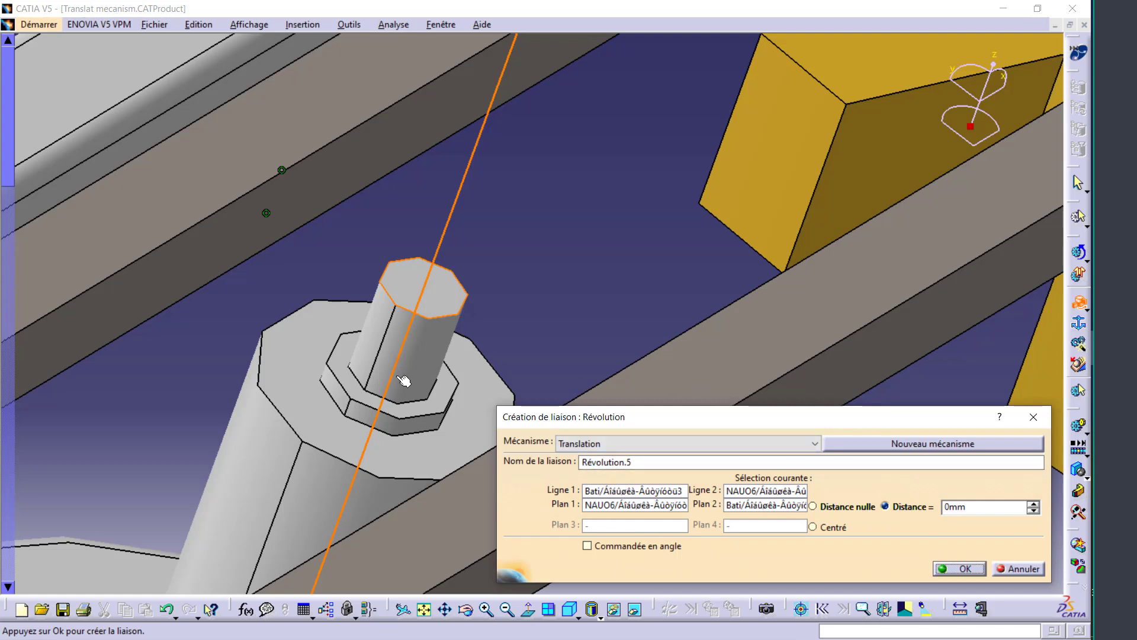
left_click(964, 569)
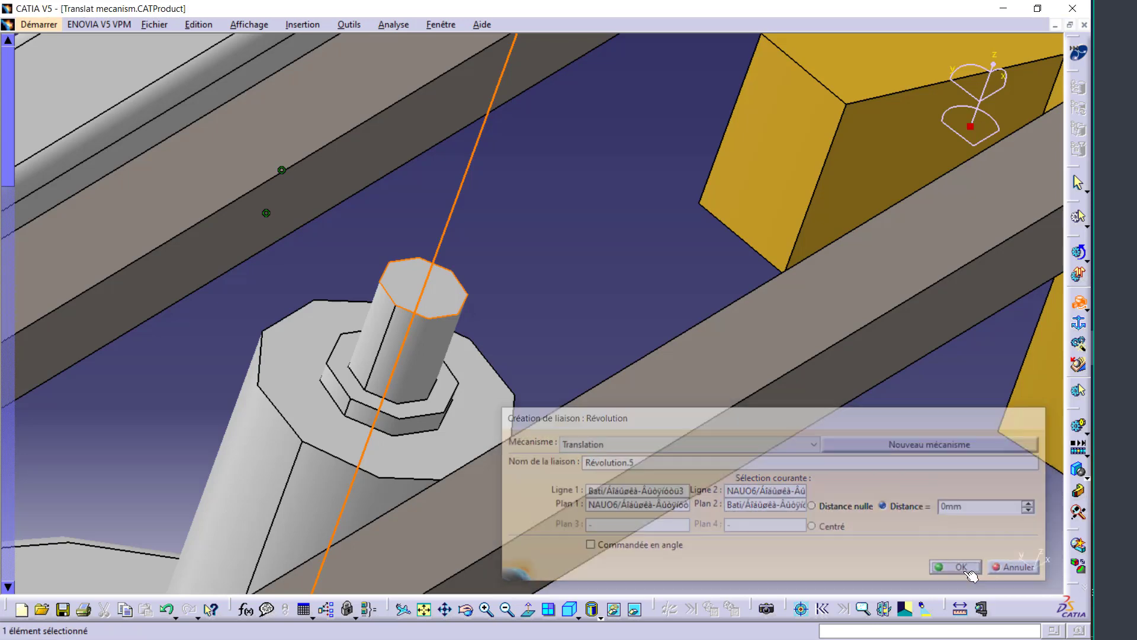
Create Révolution.6 joining the NAUO7 shaft axis to the Bati hole axis and face at zero distance.
left_click(636, 610)
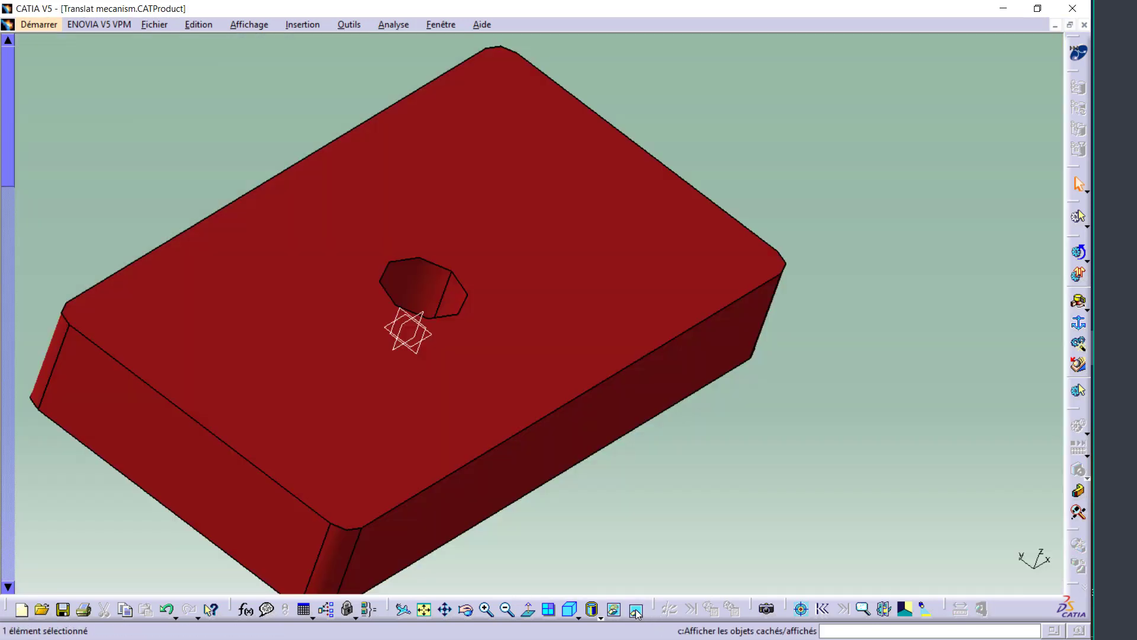
left_click(636, 610)
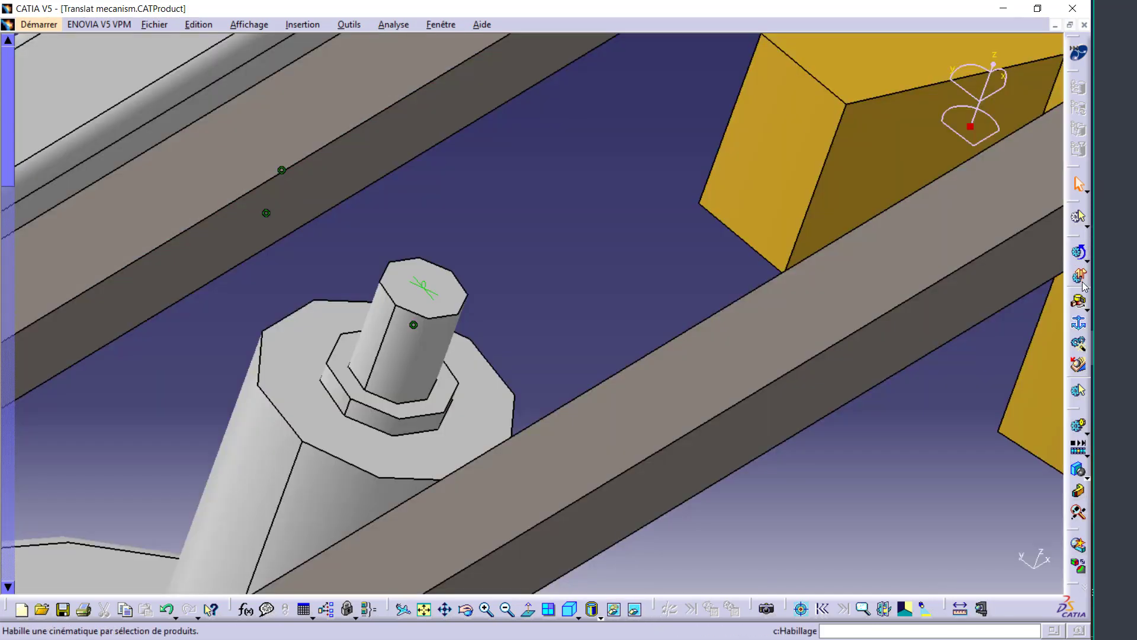
left_click(1079, 302)
mouse_move(533, 304)
middle_mouse_down()
mouse_move(297, 423)
mouse_move(498, 196)
middle_mouse_up()
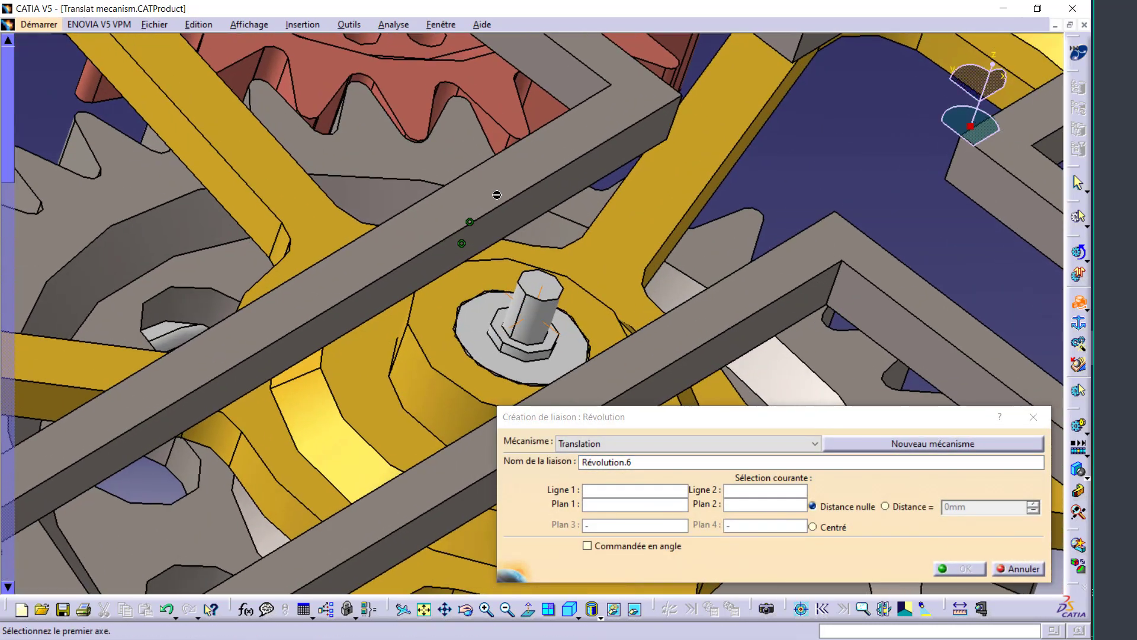
left_click(537, 323)
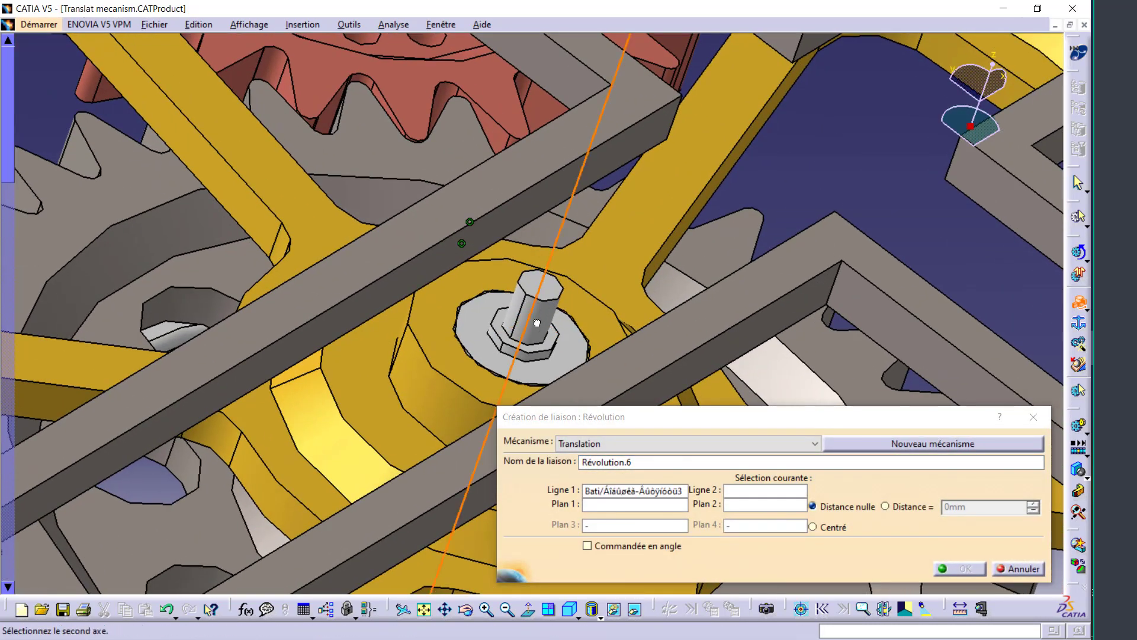
left_click(636, 609)
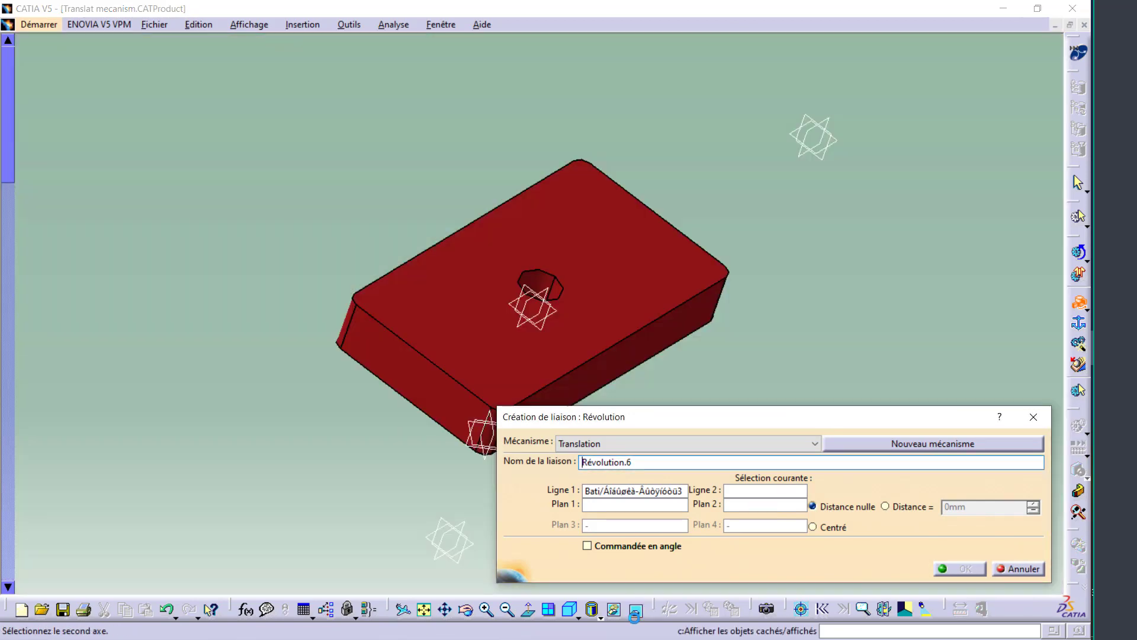
left_click(548, 281)
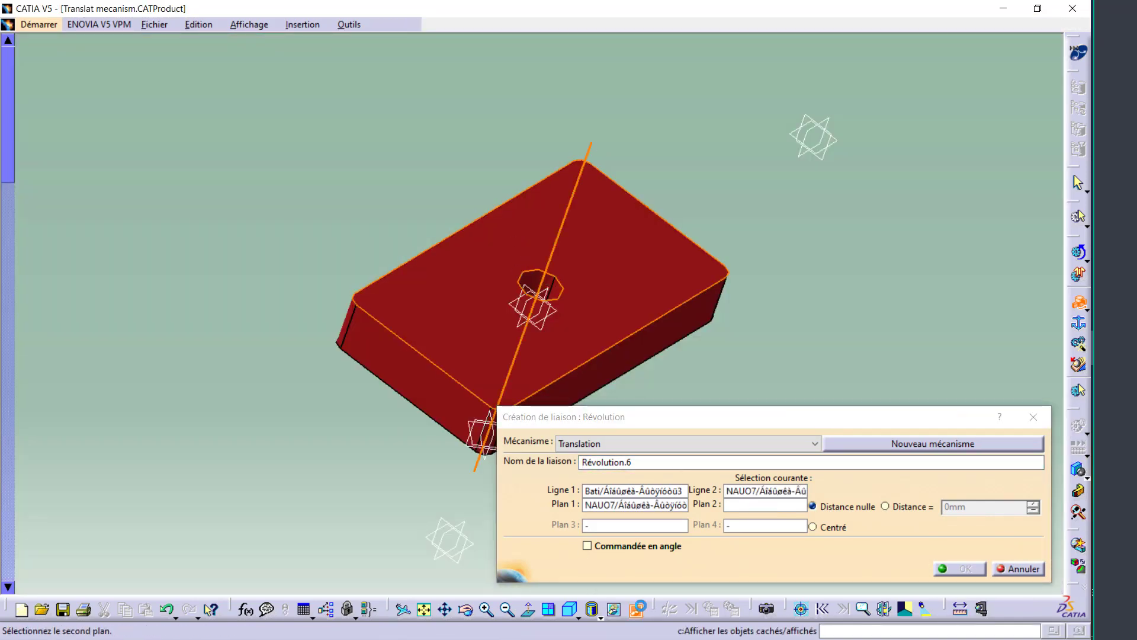
left_click(638, 605)
left_click(539, 285)
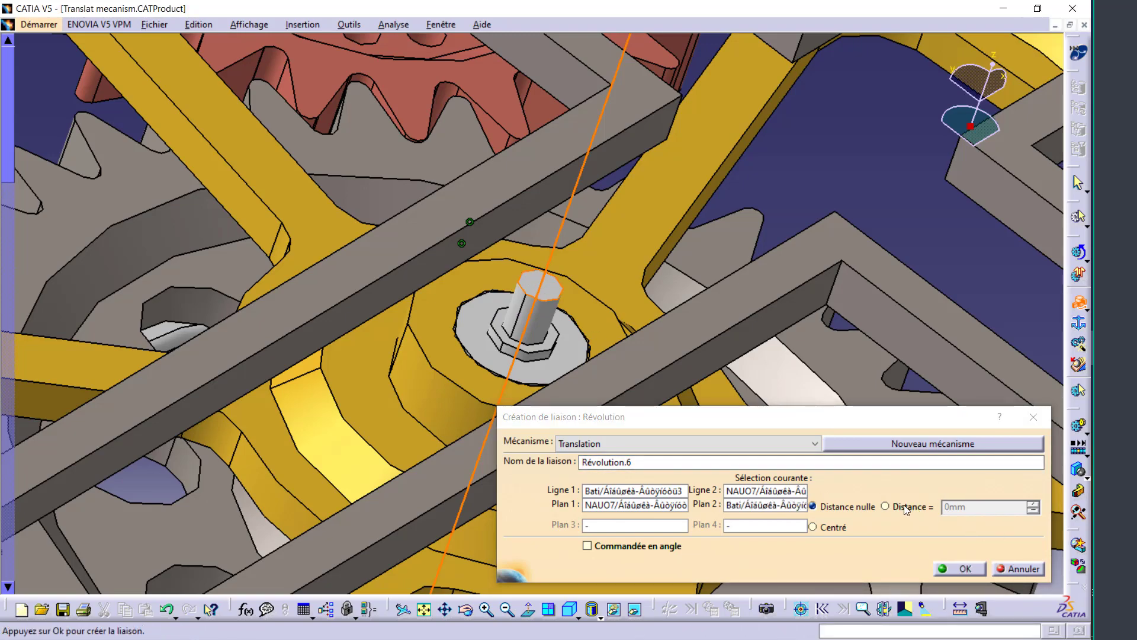
left_click(905, 508)
left_click(956, 570)
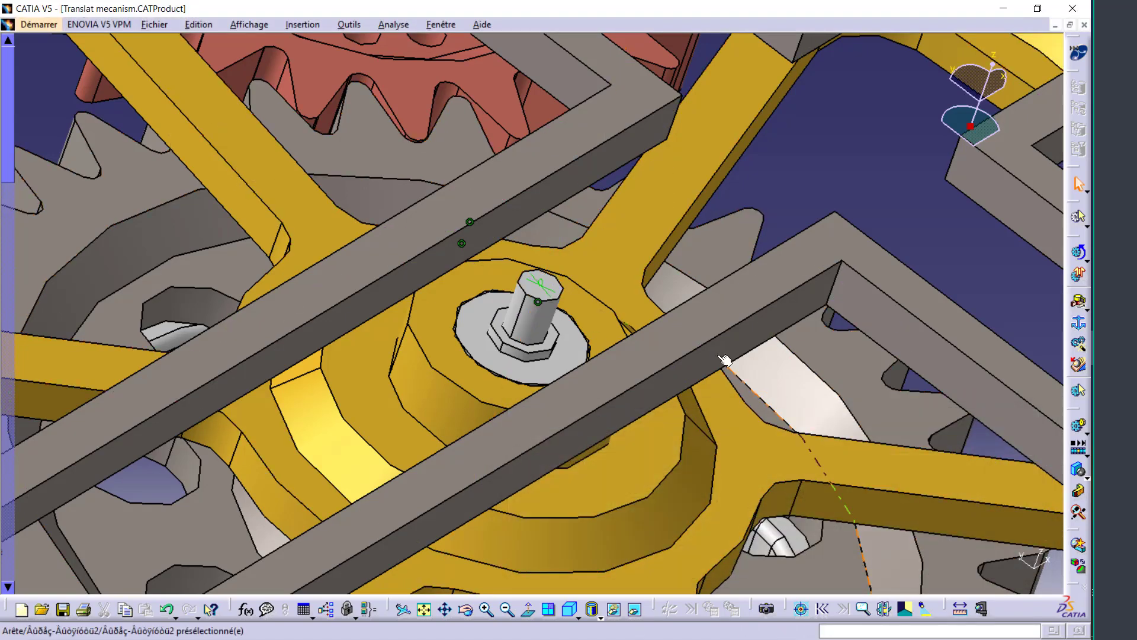
mouse_move(956, 570)
middle_mouse_down("ctrl")
mouse_move(738, 366)
mouse_move(502, 420)
mouse_move(521, 350)
middle_mouse_up("ctrl")
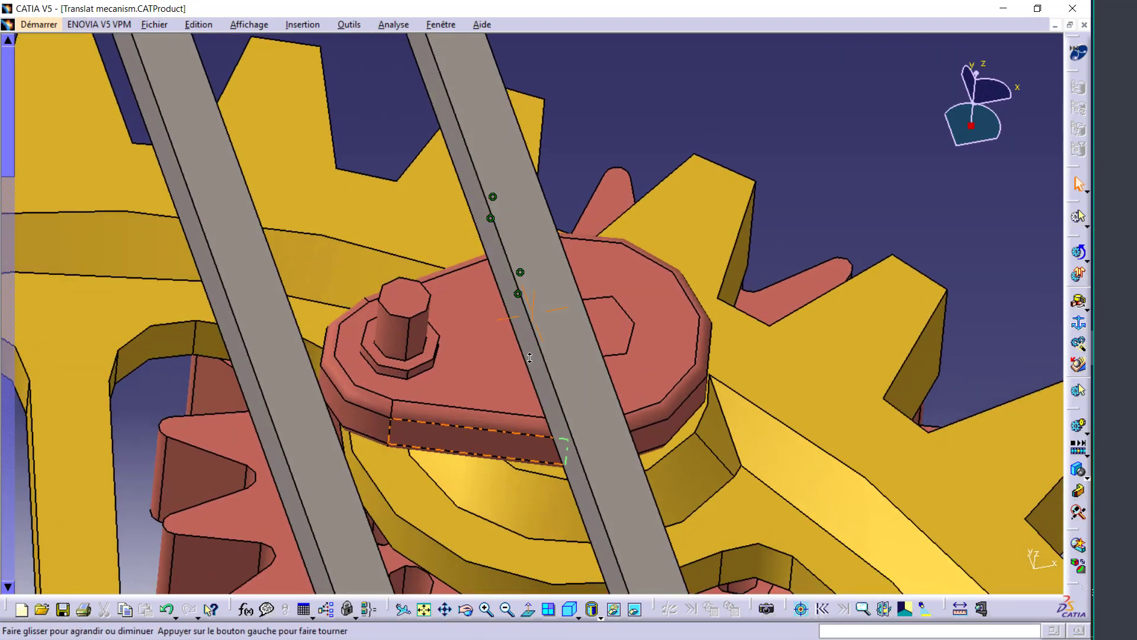
Create Révolution.7 joining the Glissière block axis and face to the Came shaft axis.
left_click(637, 610)
middle_click_drag(523, 379, 523, 410, "ctrl")
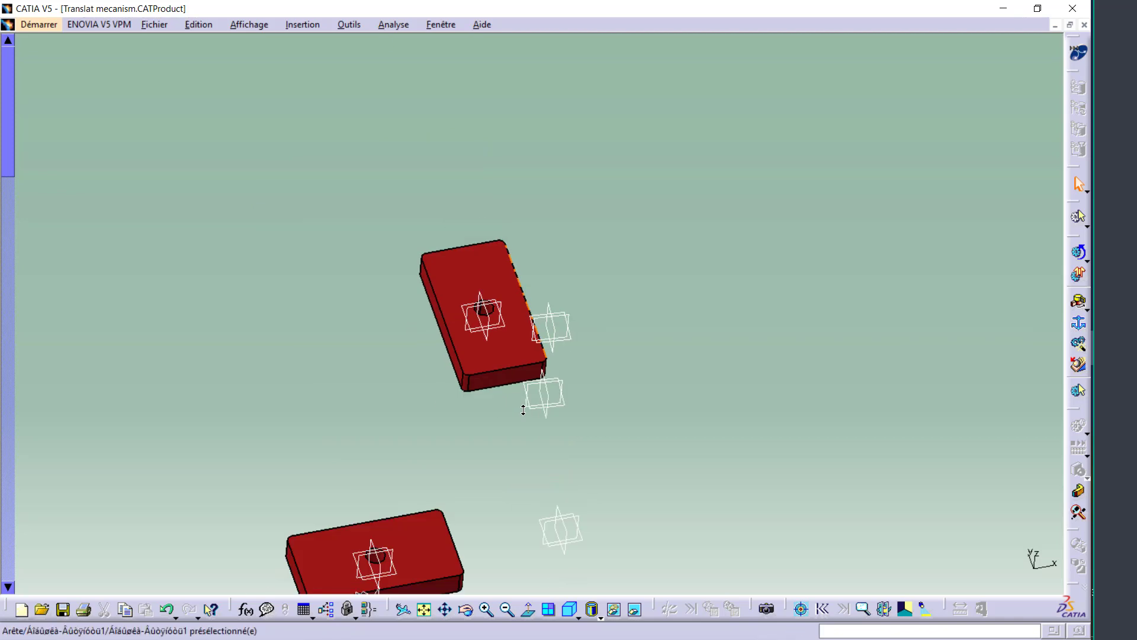
left_click(1079, 299)
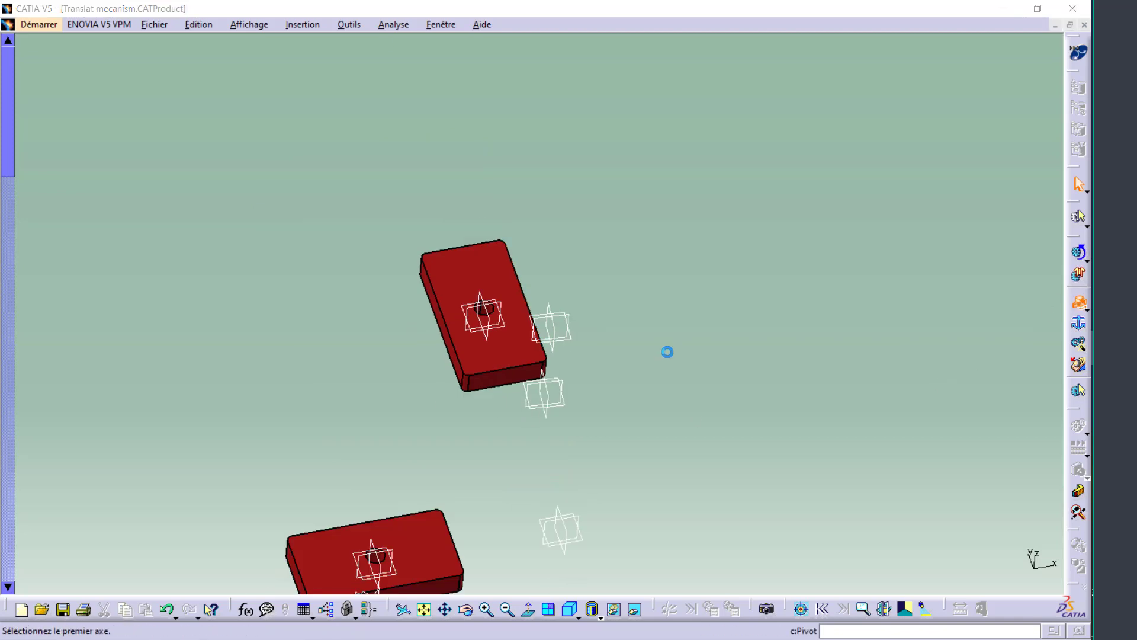
mouse_move(668, 350)
middle_mouse_down("ctrl")
mouse_move(687, 298)
mouse_move(429, 195)
middle_mouse_up("ctrl")
left_click(306, 274)
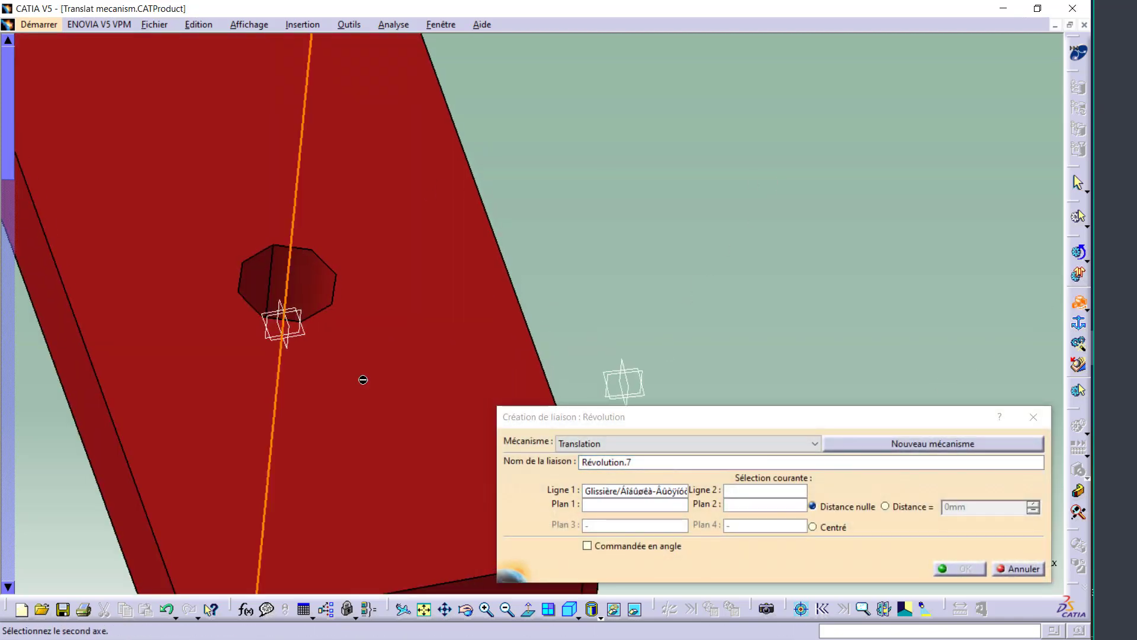
left_click(636, 610)
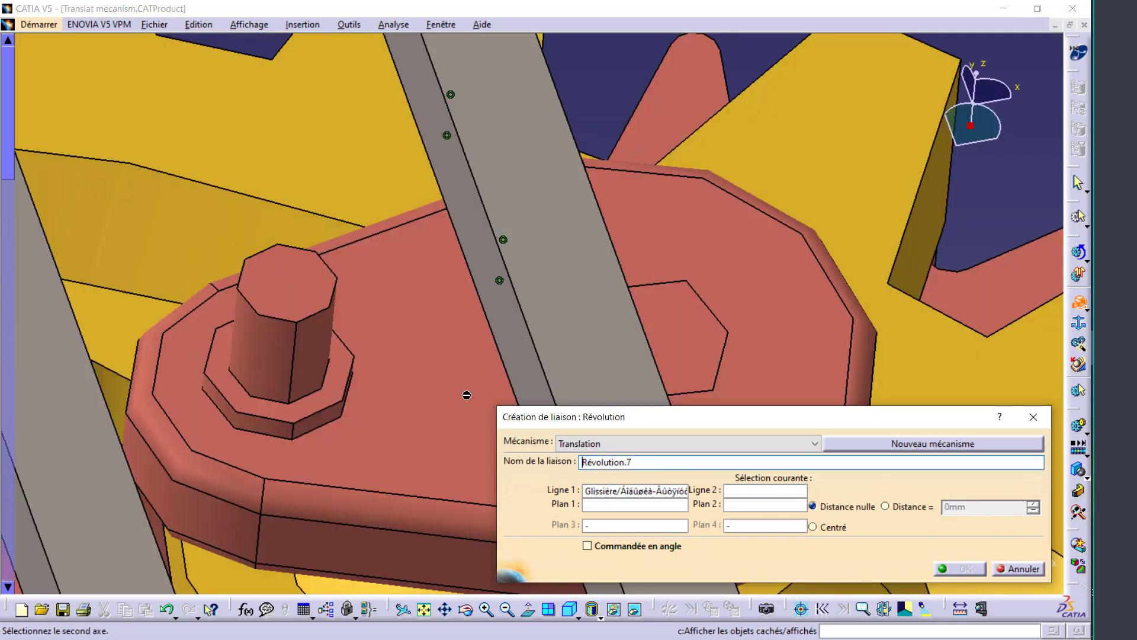
left_click(265, 348)
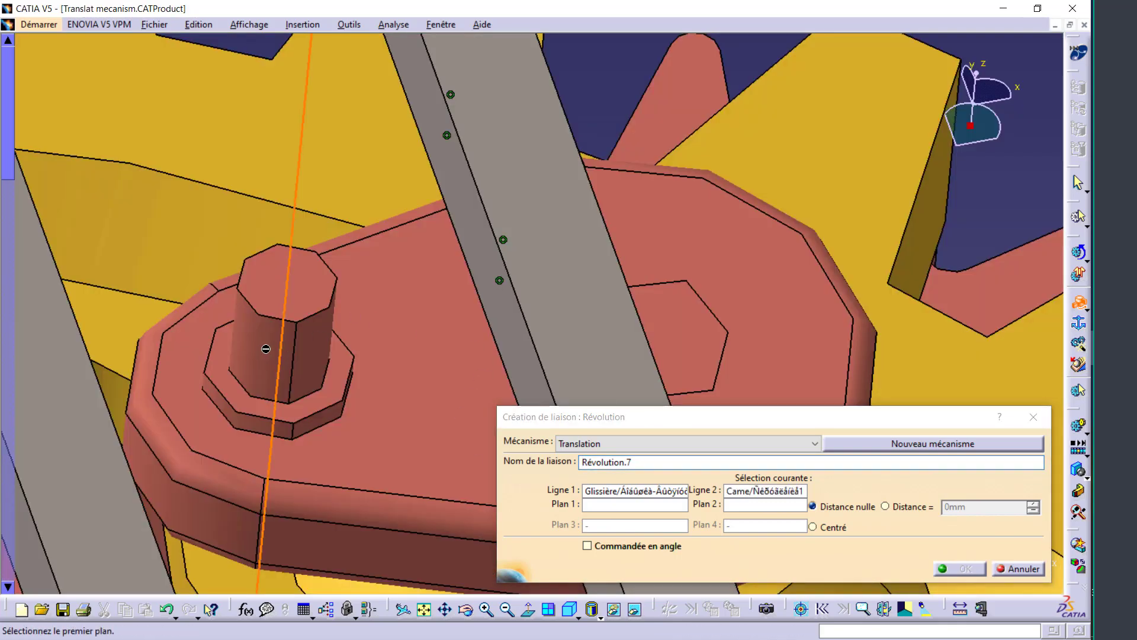
left_click(636, 610)
left_click(421, 358)
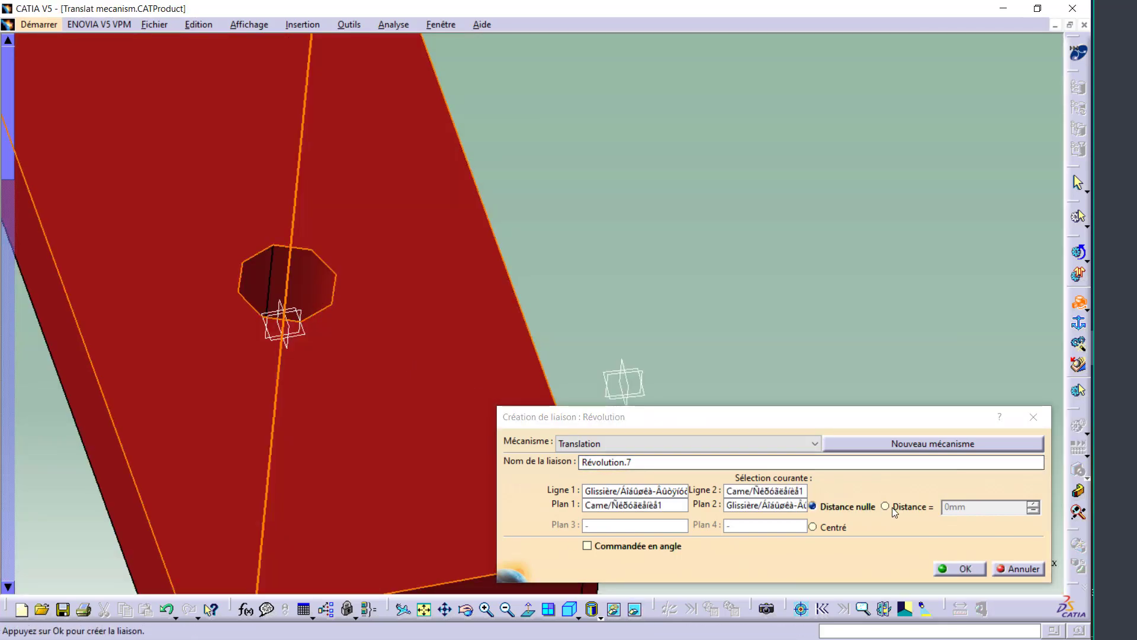
left_click(950, 569)
middle_click_drag(609, 305, 678, 435)
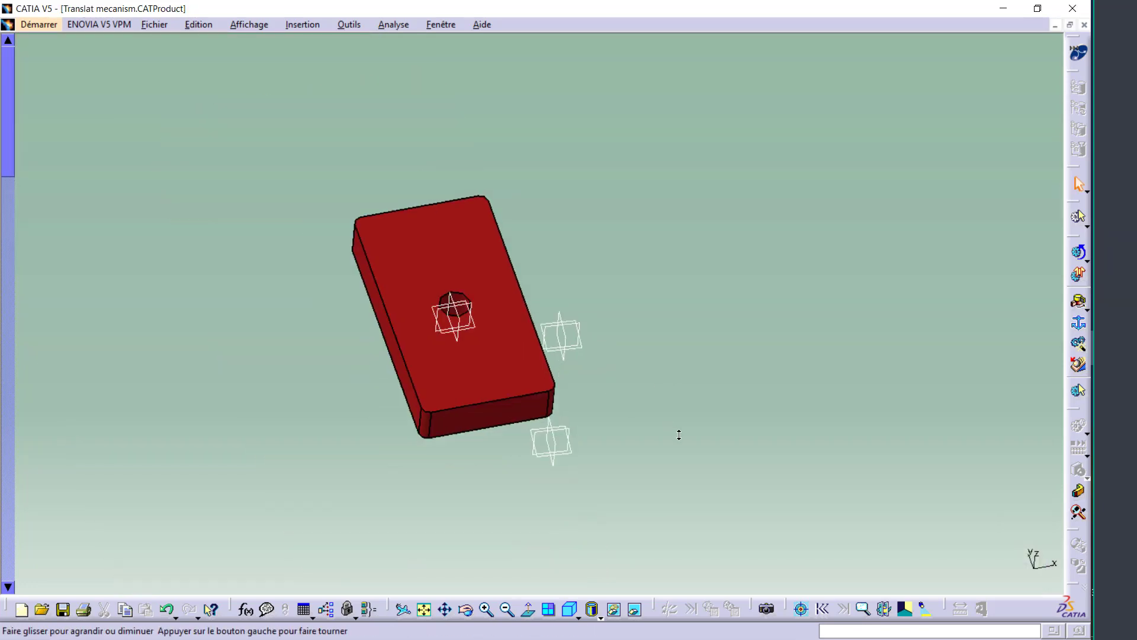
Unhide both red sliding blocks via the hidden space, then return to the visible gear assembly.
left_click(635, 610)
mouse_move(451, 144)
middle_mouse_down()
mouse_move(553, 268)
mouse_move(697, 370)
mouse_move(633, 533)
middle_mouse_up()
left_click(635, 609)
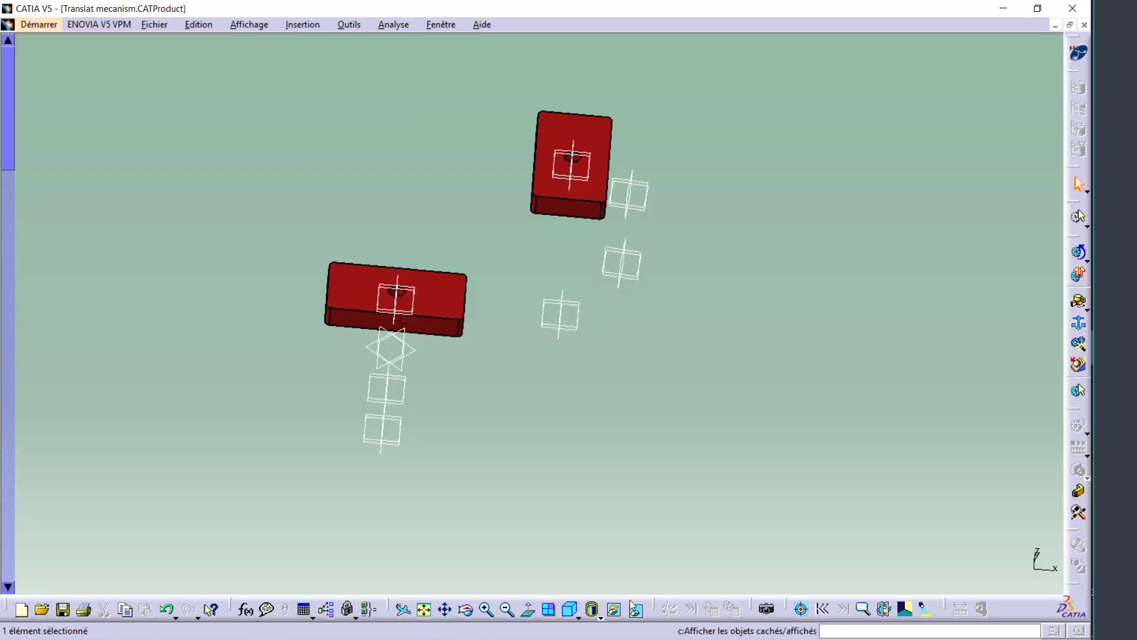
right_click(355, 299)
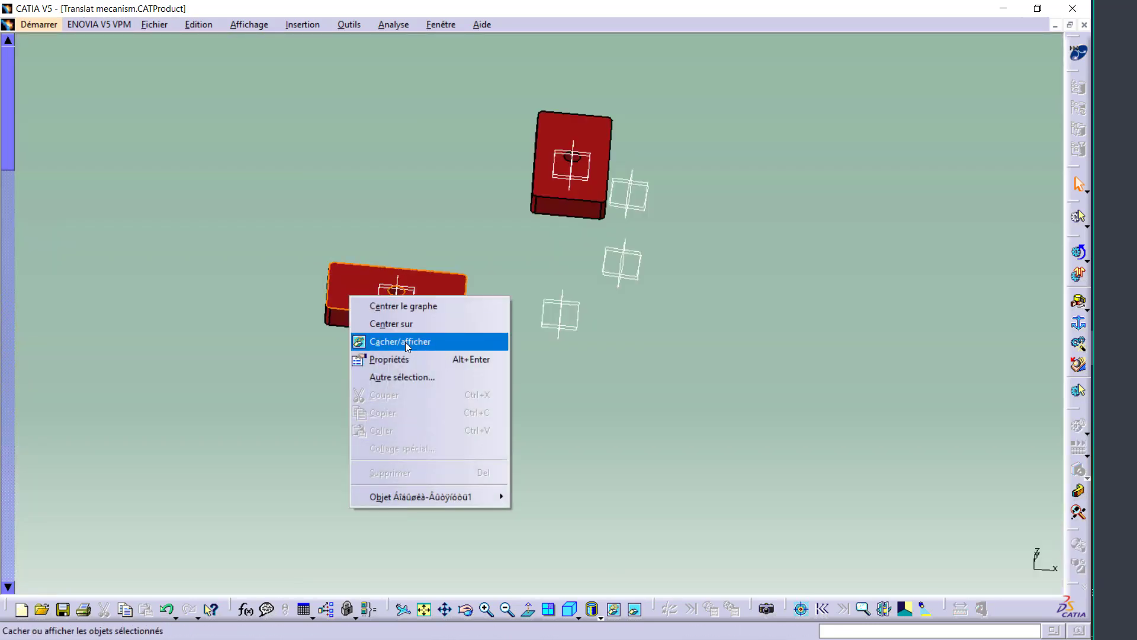
left_click(405, 342)
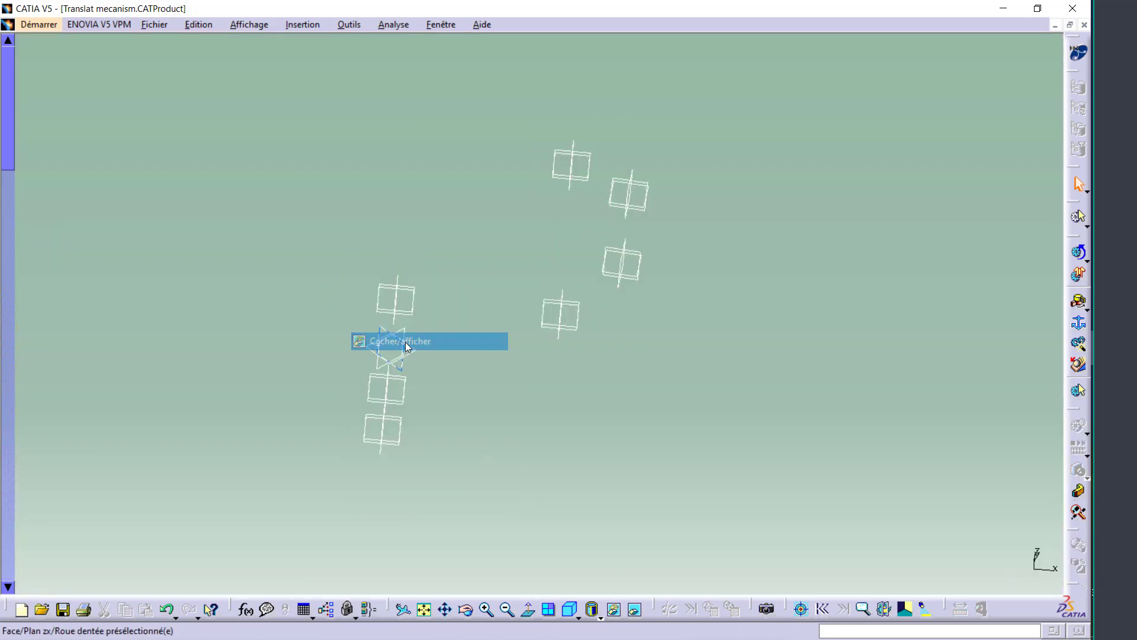
left_click(632, 608)
mouse_move(533, 379)
middle_mouse_down()
mouse_move(510, 365)
mouse_move(553, 143)
mouse_move(707, 280)
mouse_move(668, 373)
mouse_move(780, 328)
mouse_move(367, 283)
mouse_move(154, 379)
middle_mouse_up()
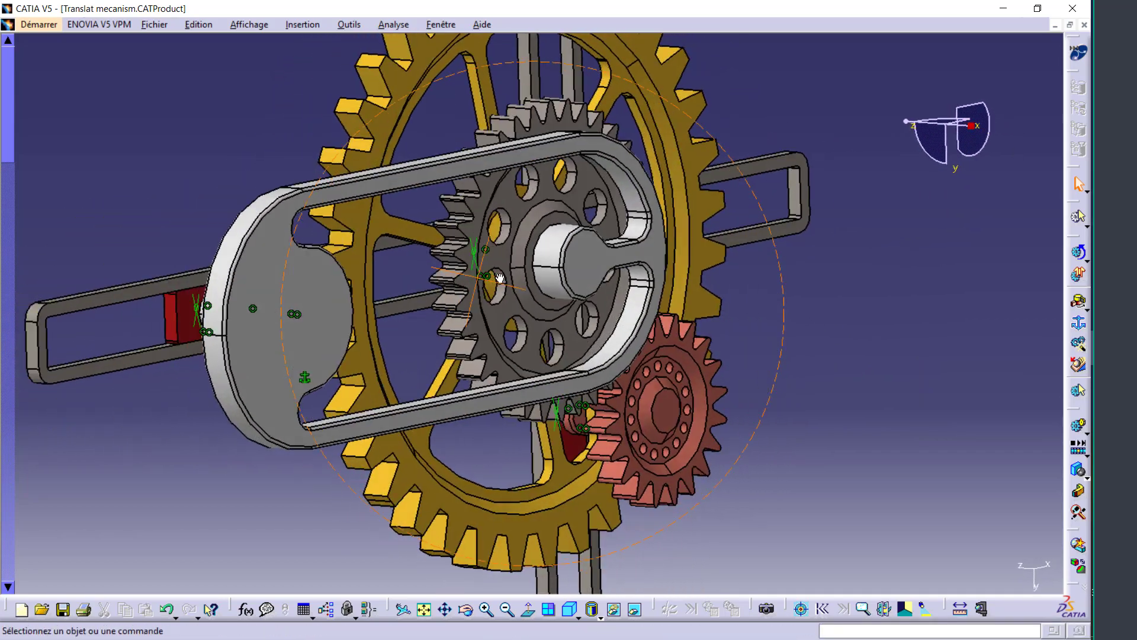
key("F3")
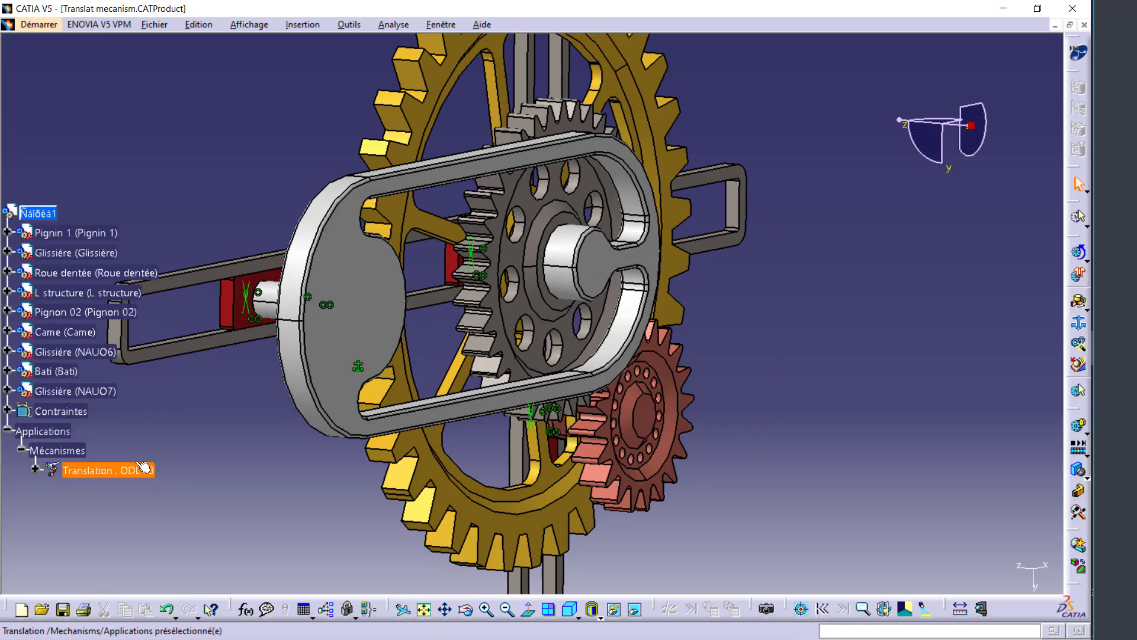
mouse_move(142, 467)
middle_mouse_down()
mouse_move(287, 396)
mouse_move(334, 389)
mouse_move(319, 350)
mouse_move(380, 371)
mouse_move(318, 361)
mouse_move(677, 307)
mouse_move(407, 298)
mouse_move(461, 287)
mouse_move(567, 327)
mouse_move(609, 325)
mouse_move(584, 272)
mouse_move(559, 264)
mouse_move(595, 269)
mouse_move(587, 332)
mouse_move(610, 302)
mouse_move(766, 287)
middle_mouse_up()
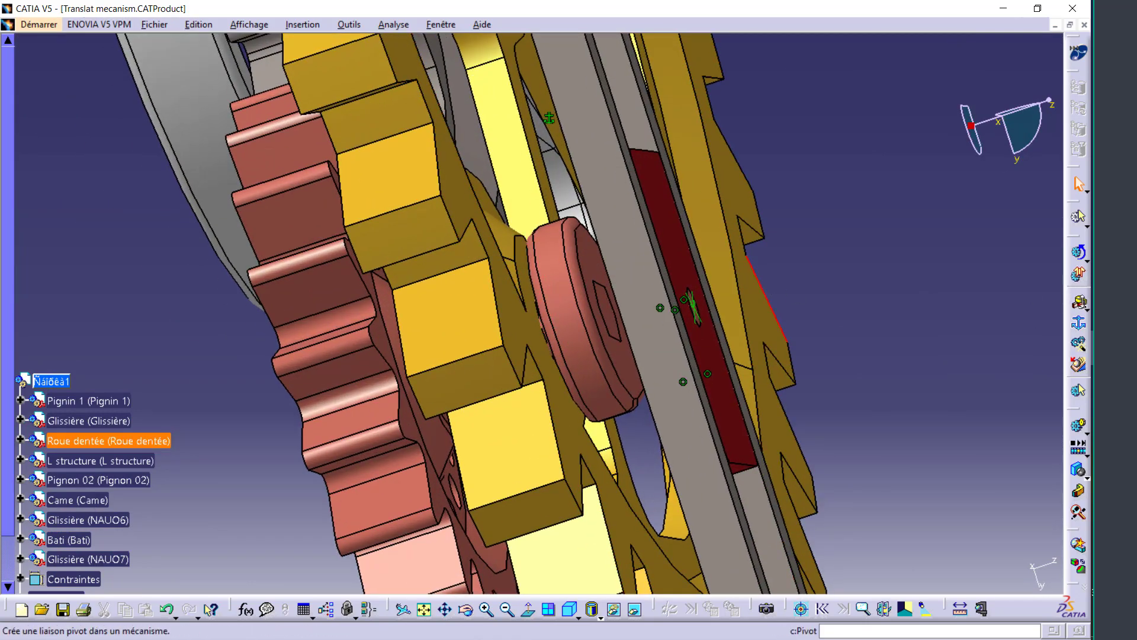
Start a revolute joint using the Roue dentée and Pignon 02 axes as its lines.
left_click(1079, 303)
mouse_move(657, 296)
middle_mouse_down()
mouse_move(647, 279)
mouse_move(568, 274)
mouse_move(496, 324)
mouse_move(407, 312)
middle_mouse_up()
left_click(409, 335)
mouse_move(384, 355)
middle_mouse_down()
mouse_move(470, 322)
mouse_move(584, 308)
mouse_move(486, 254)
mouse_move(415, 173)
middle_mouse_up()
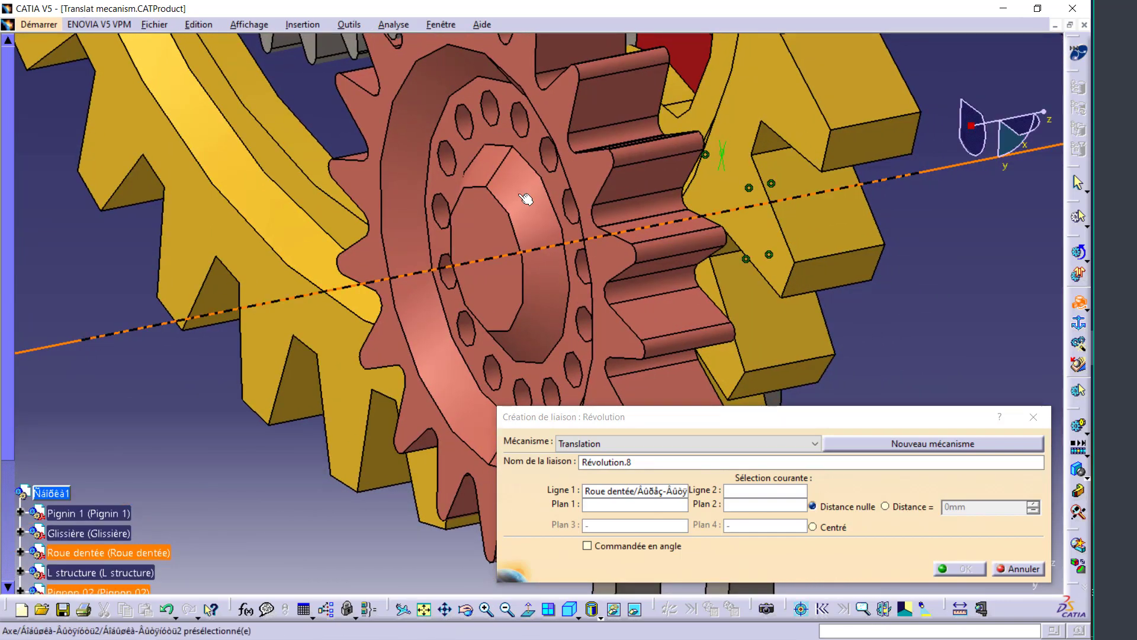
mouse_move(517, 201)
middle_mouse_down()
mouse_move(468, 278)
mouse_move(548, 299)
mouse_move(473, 255)
mouse_move(437, 189)
mouse_move(406, 261)
mouse_move(439, 127)
mouse_move(393, 119)
mouse_move(310, 149)
mouse_move(589, 228)
mouse_move(444, 300)
mouse_move(563, 271)
mouse_move(624, 296)
mouse_move(416, 241)
middle_mouse_up()
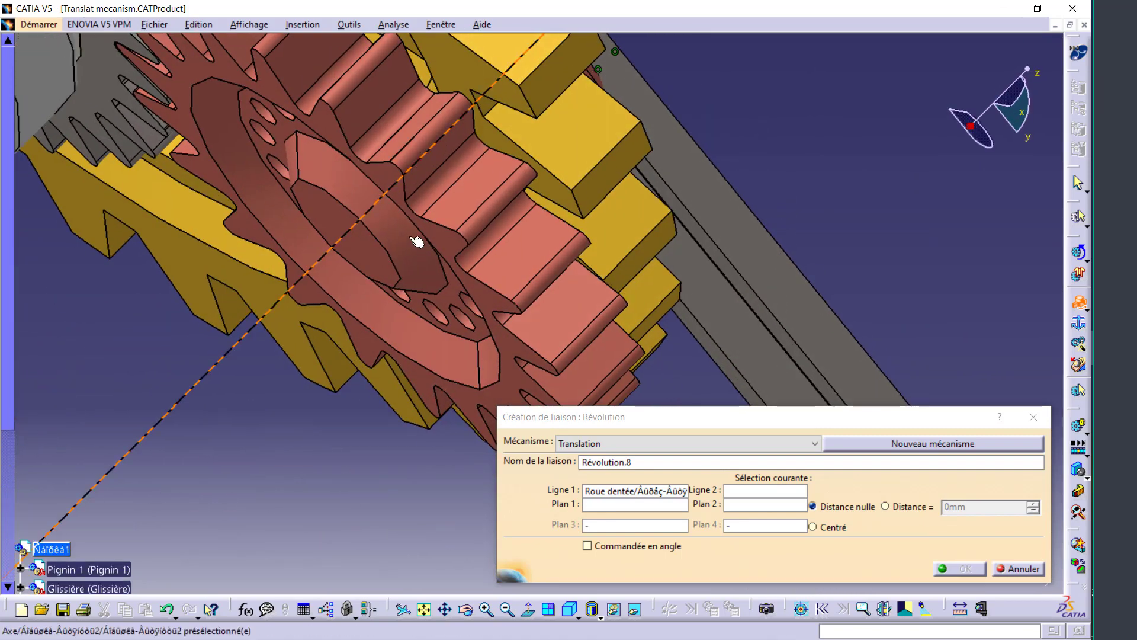
left_click(340, 180)
Pick Pignon 02 and Roue dentée faces 6mm apart to create Révolution.8.
mouse_move(543, 222)
middle_mouse_down()
mouse_move(543, 270)
mouse_move(835, 136)
middle_mouse_up()
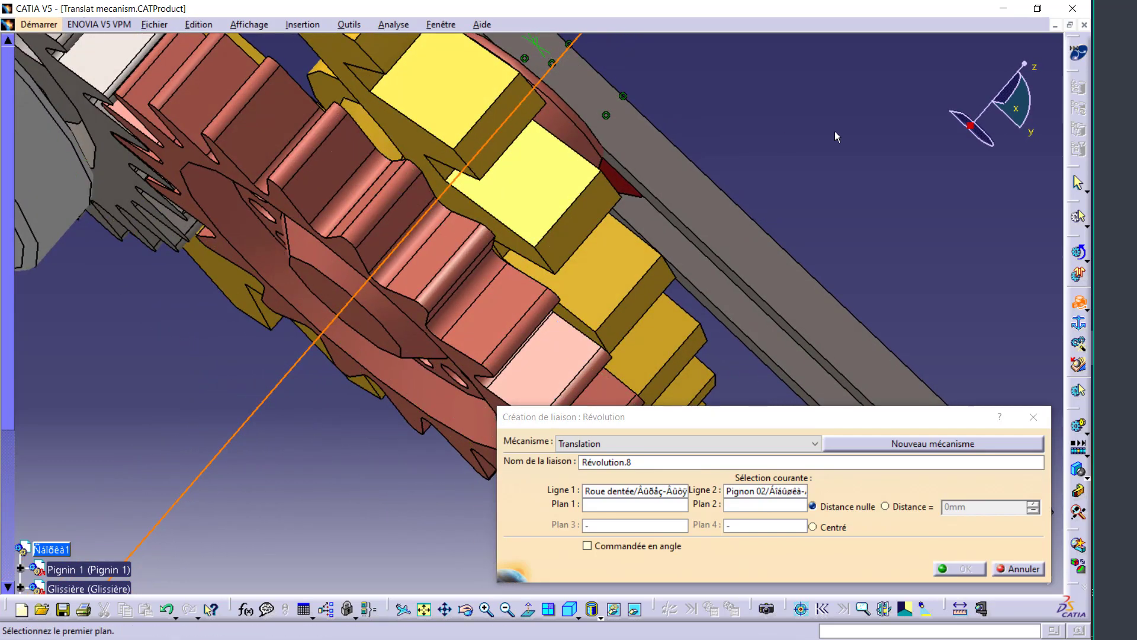
mouse_move(530, 230)
middle_mouse_down()
mouse_move(693, 202)
mouse_move(551, 261)
mouse_move(497, 321)
mouse_move(456, 247)
mouse_move(645, 177)
mouse_move(684, 208)
middle_mouse_up()
left_click(542, 200)
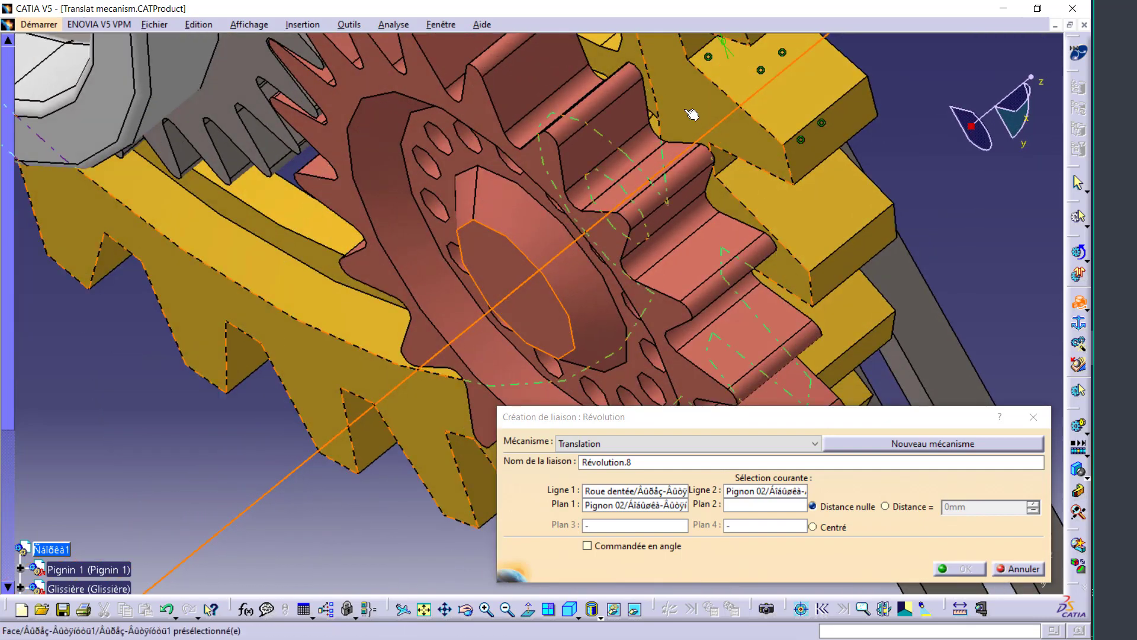
left_click(684, 209)
left_click(886, 506)
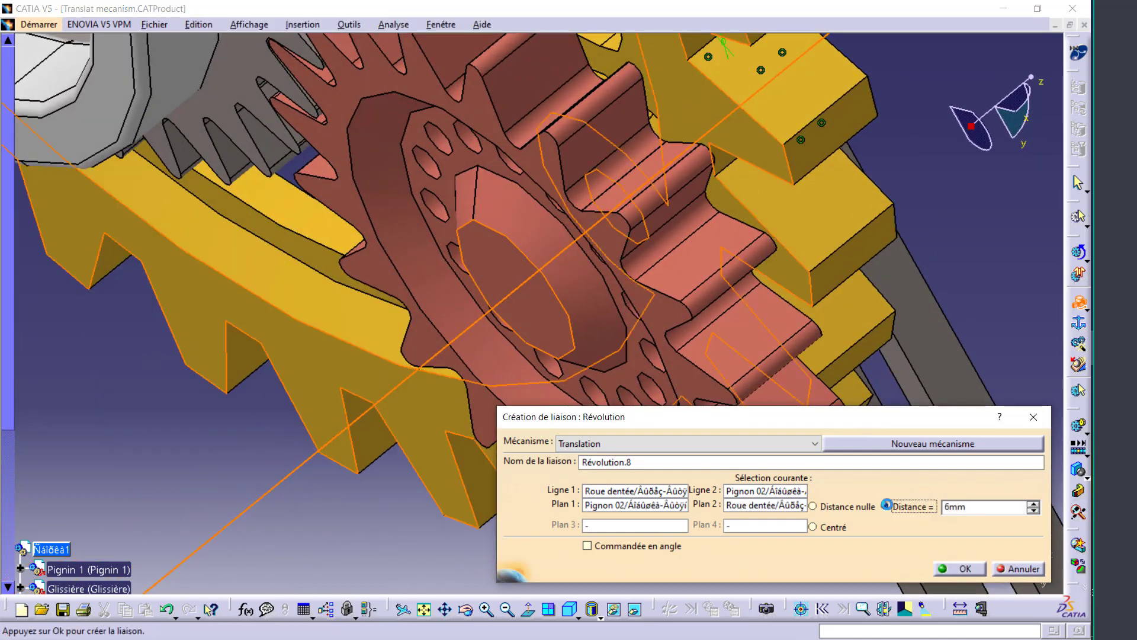
left_click(953, 570)
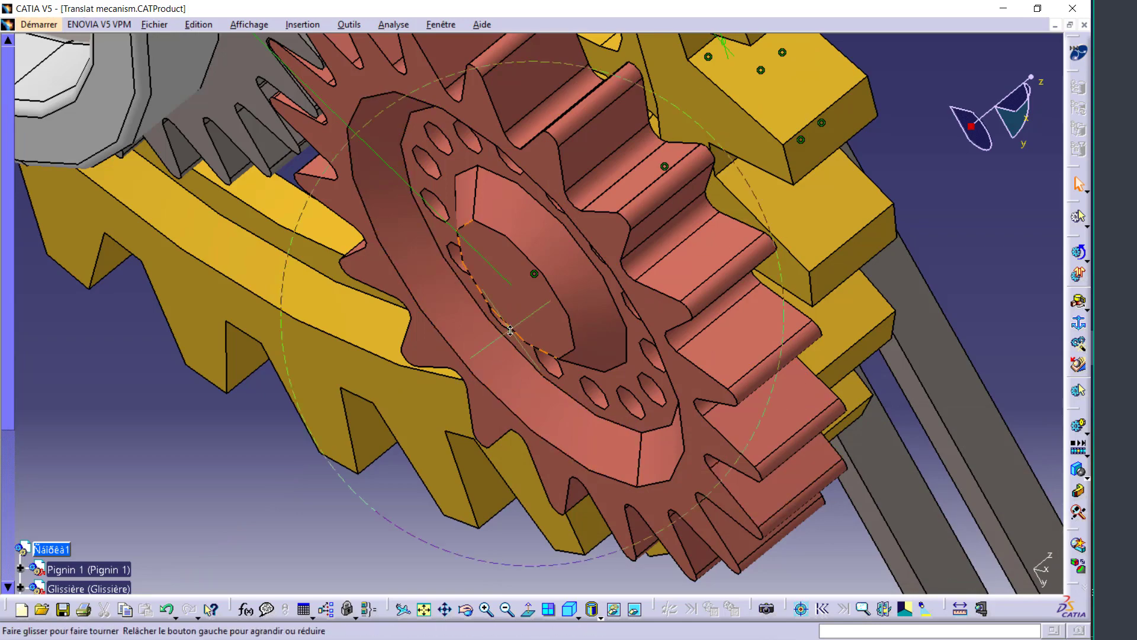
middle_click_drag(498, 327, 450, 331)
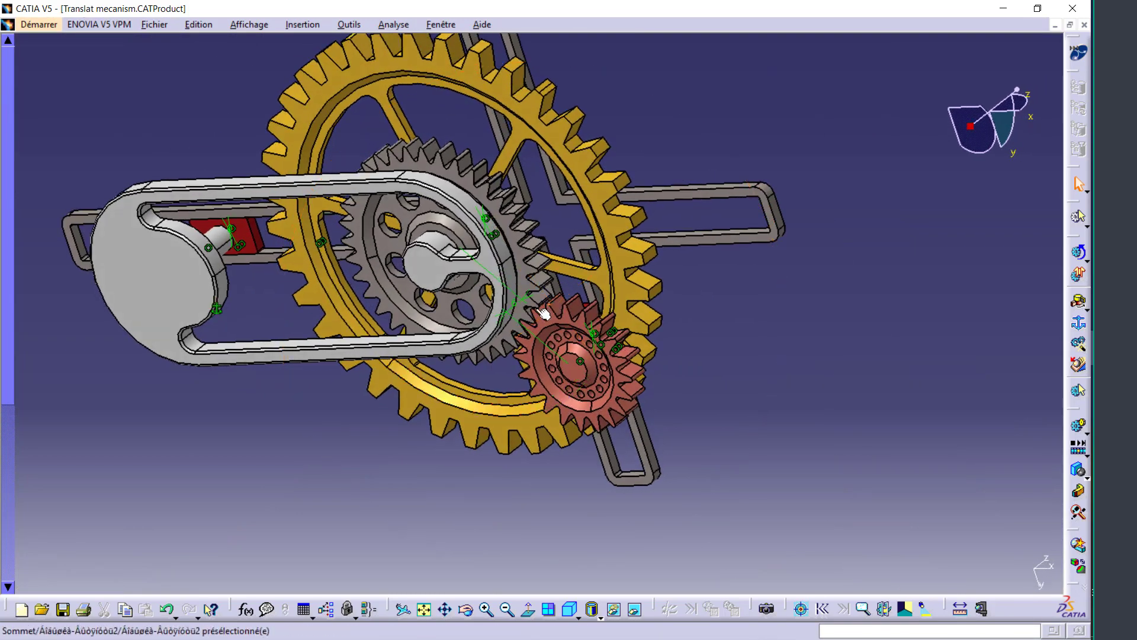
key("F3")
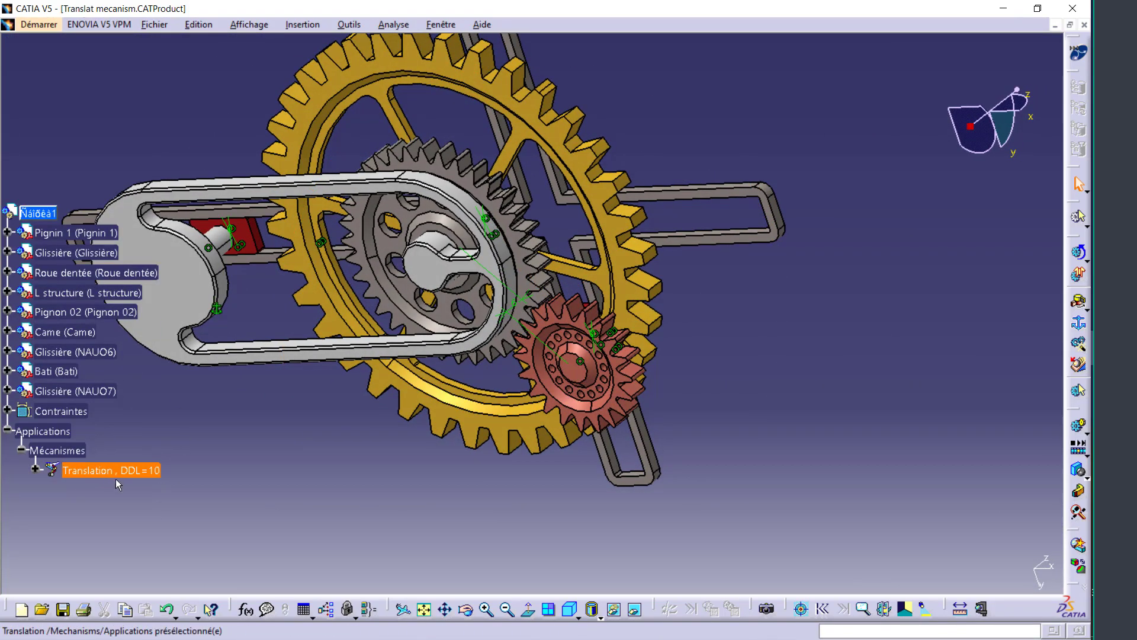
Create rigid joint Rigide.9 with Came as part 1 and Pignon 02 as part 2.
left_click(193, 480)
mouse_move(192, 480)
middle_mouse_down()
mouse_move(677, 352)
mouse_move(771, 302)
mouse_move(512, 221)
middle_mouse_up()
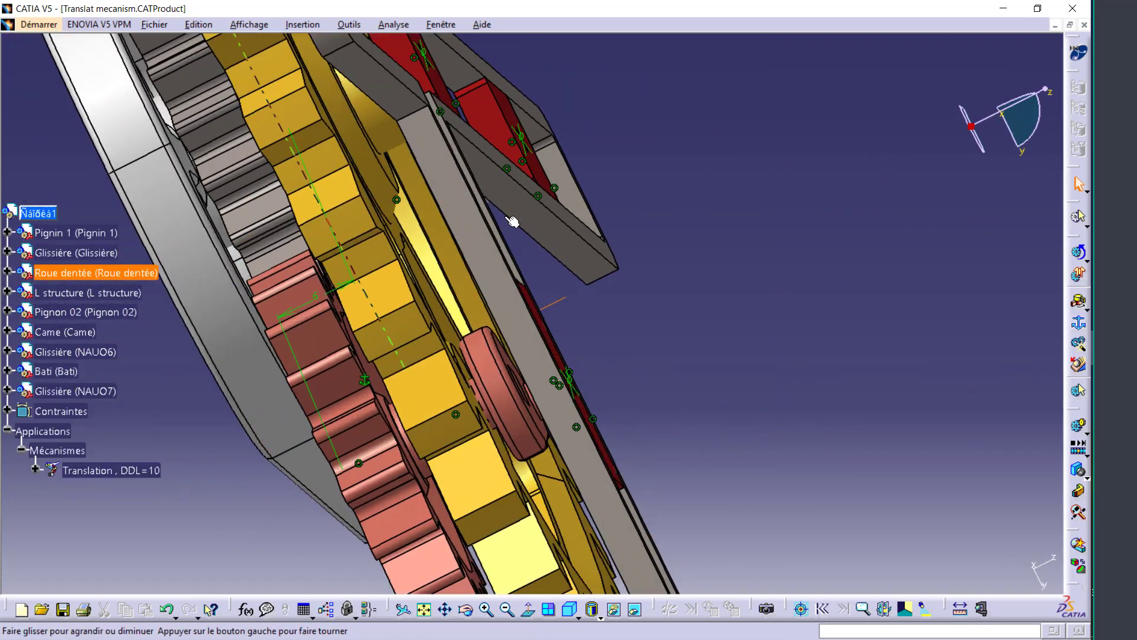
left_click(1087, 305)
left_click(868, 321)
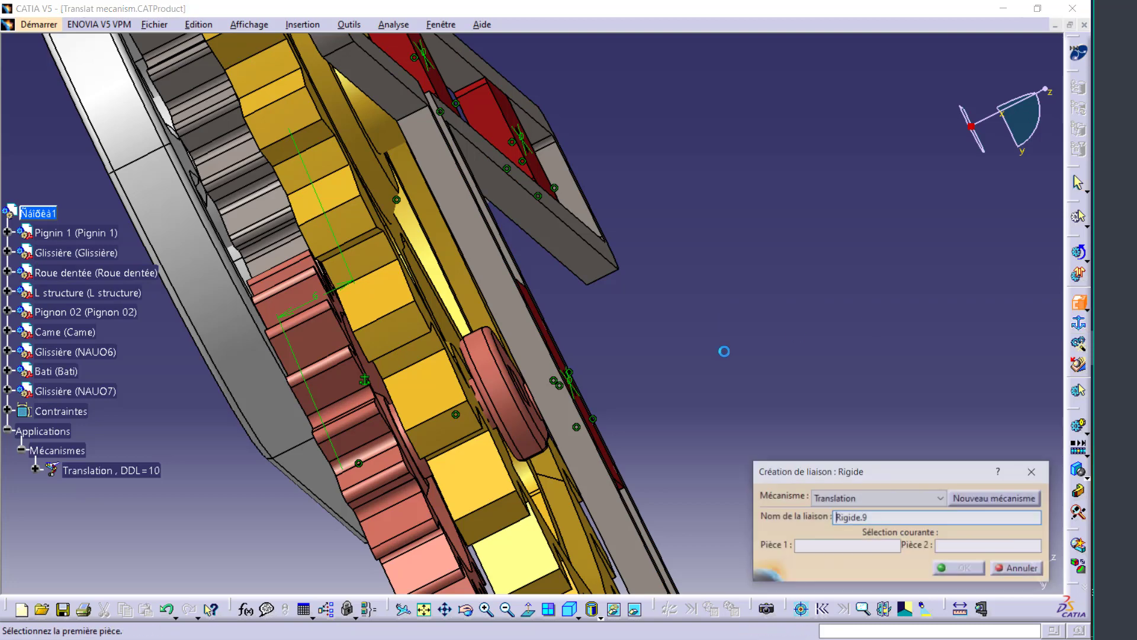
left_click(499, 388)
left_click(359, 408)
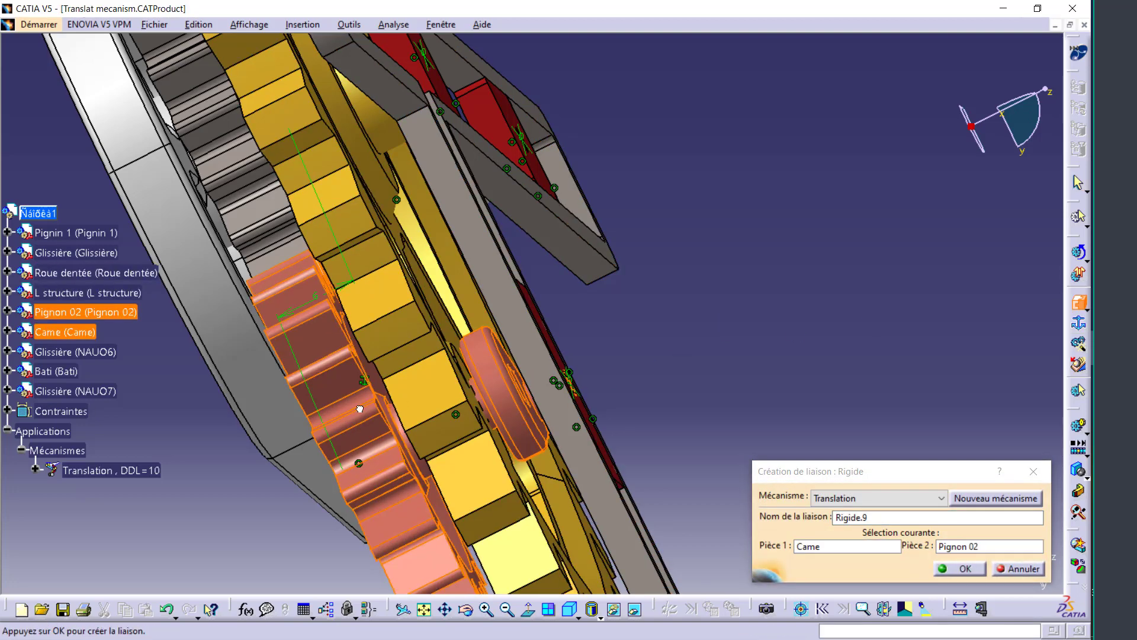
left_click(960, 568)
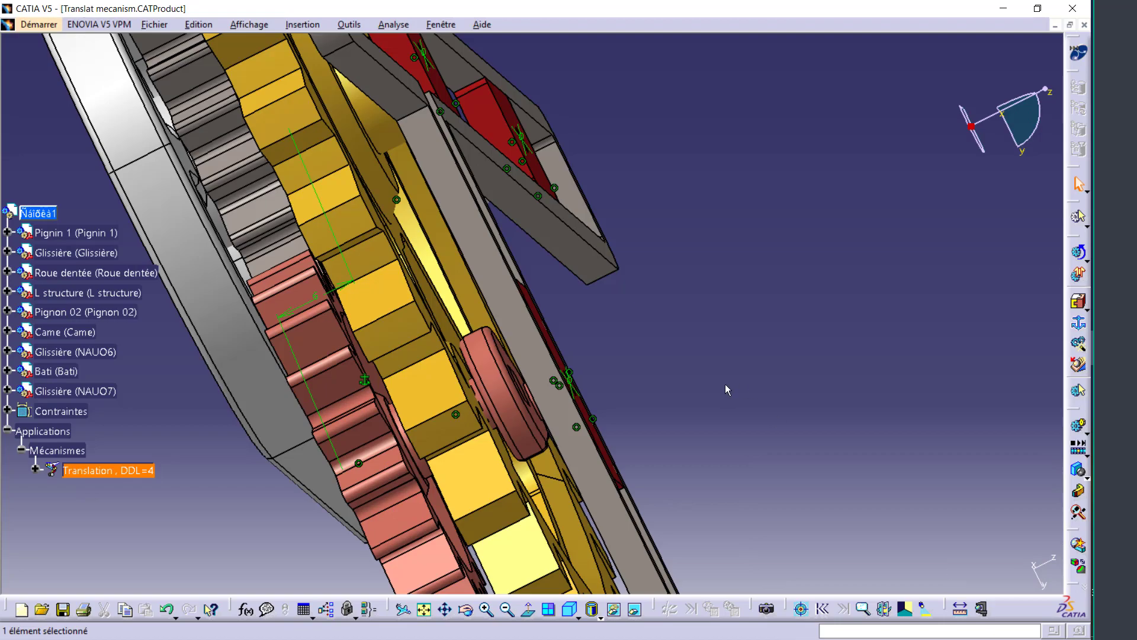
mouse_move(725, 384)
middle_mouse_down()
mouse_move(559, 307)
mouse_move(533, 320)
middle_mouse_up()
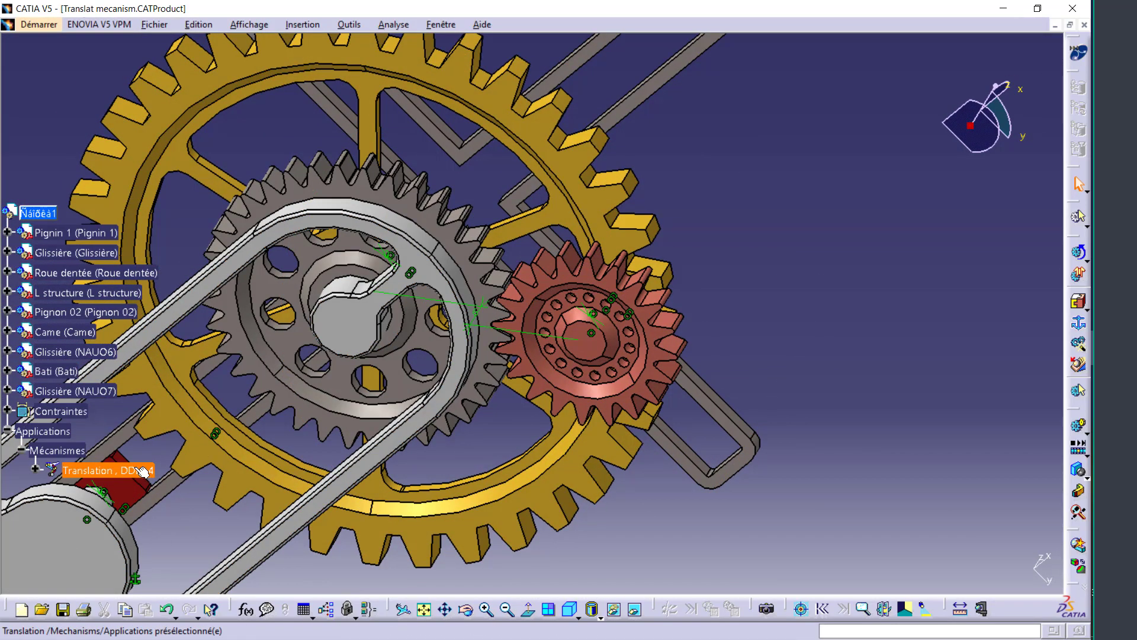
Start a revolute joint using the Roue dentée and Pignin 1 axes as its lines.
mouse_move(141, 472)
middle_mouse_down()
mouse_move(493, 529)
mouse_move(518, 357)
mouse_move(545, 274)
middle_mouse_up()
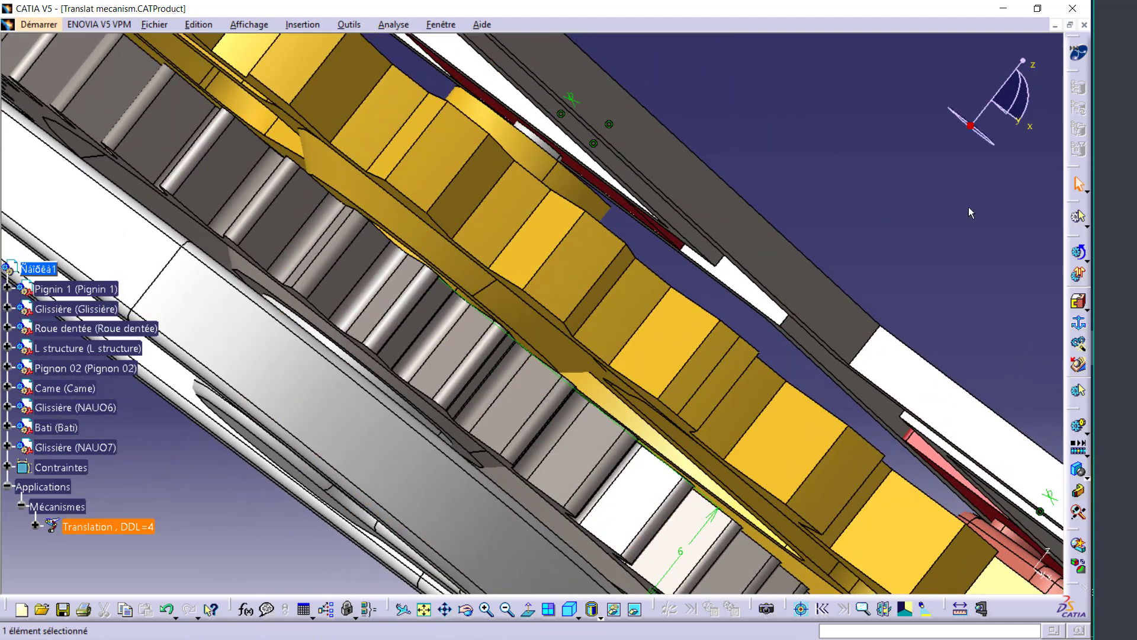
left_click(1084, 301)
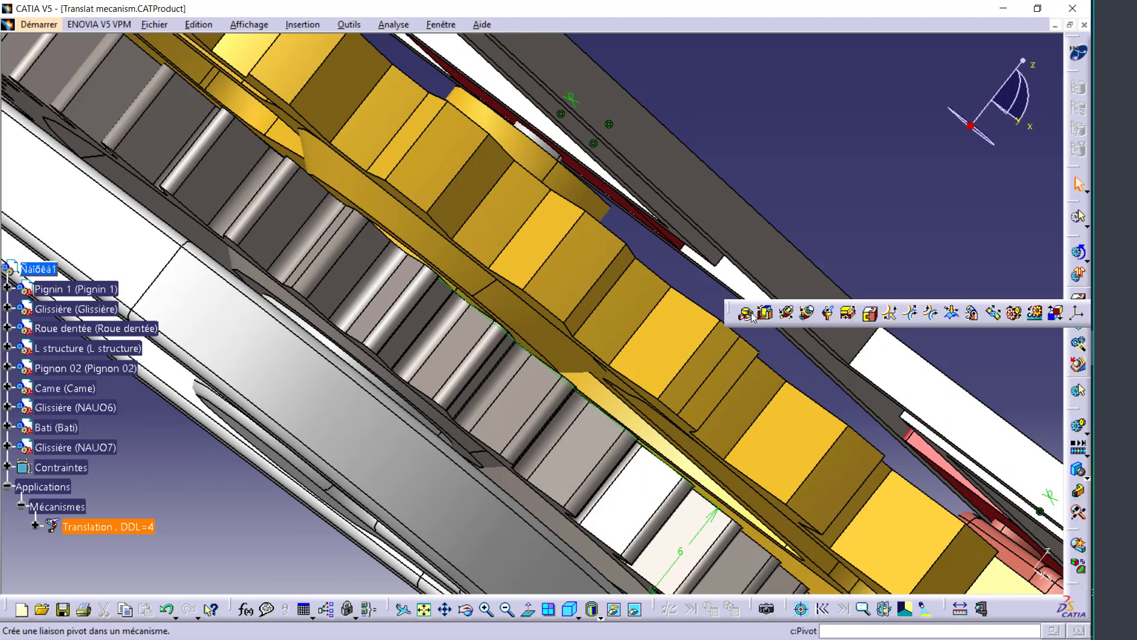
left_click(753, 315)
mouse_move(533, 296)
middle_mouse_down()
mouse_move(498, 271)
mouse_move(488, 178)
middle_mouse_up()
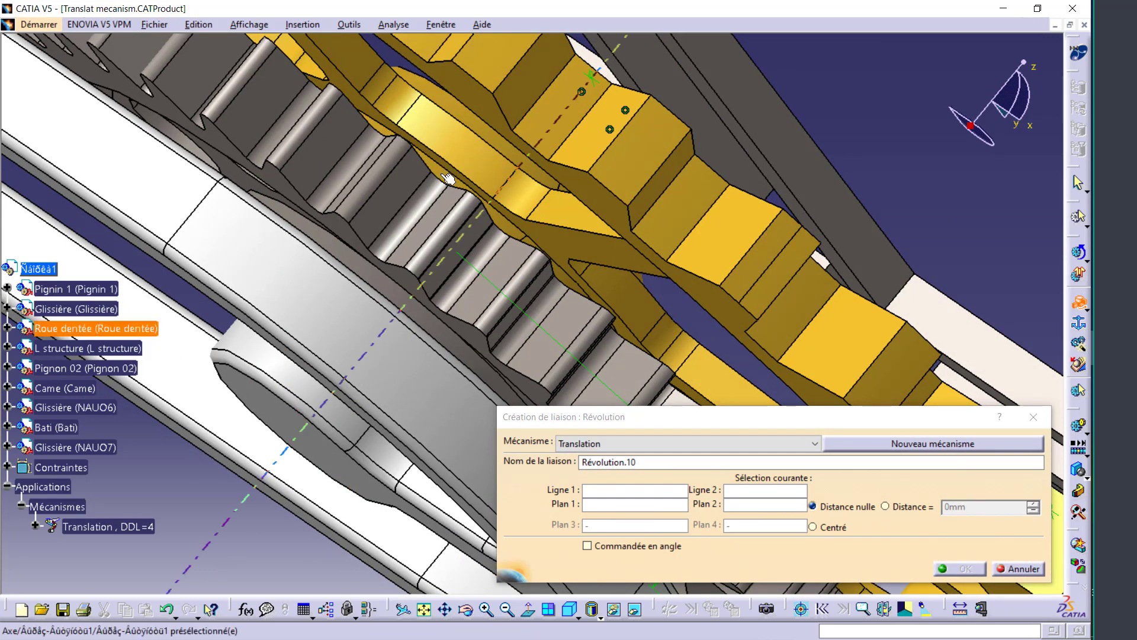
mouse_move(474, 166)
middle_mouse_down()
mouse_move(500, 85)
mouse_move(438, 222)
mouse_move(551, 137)
middle_mouse_up()
left_click(469, 96)
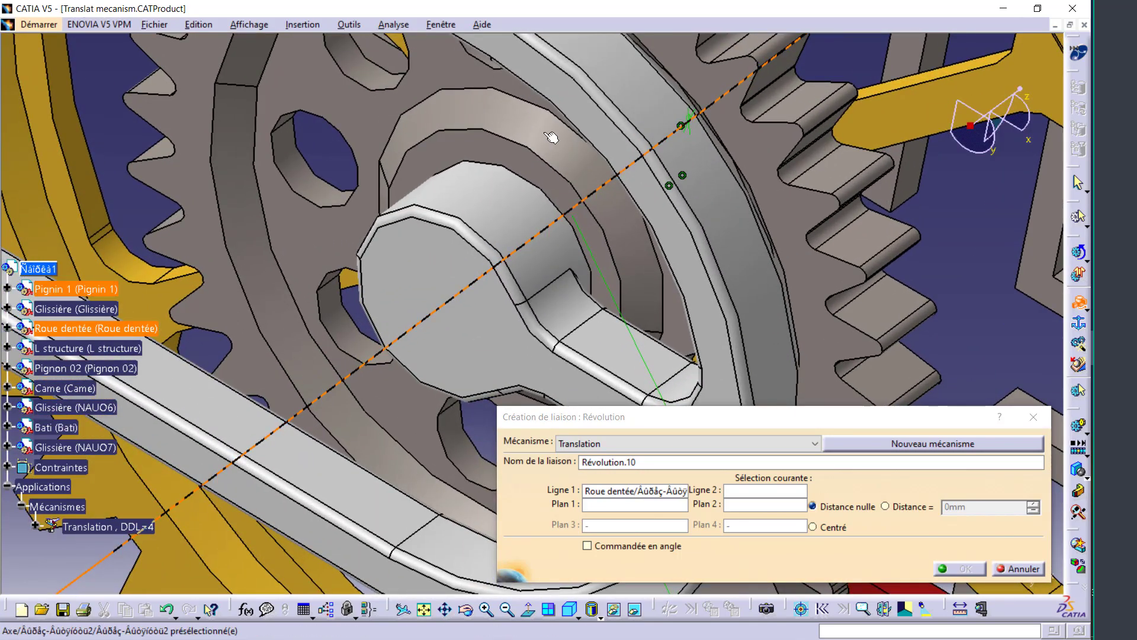
left_click(550, 138)
Pick Pignin 1 and Roue dentée faces 6mm apart to create Révolution.10.
left_click(466, 153)
mouse_move(466, 153)
middle_mouse_down()
mouse_move(462, 203)
mouse_move(600, 195)
middle_mouse_up()
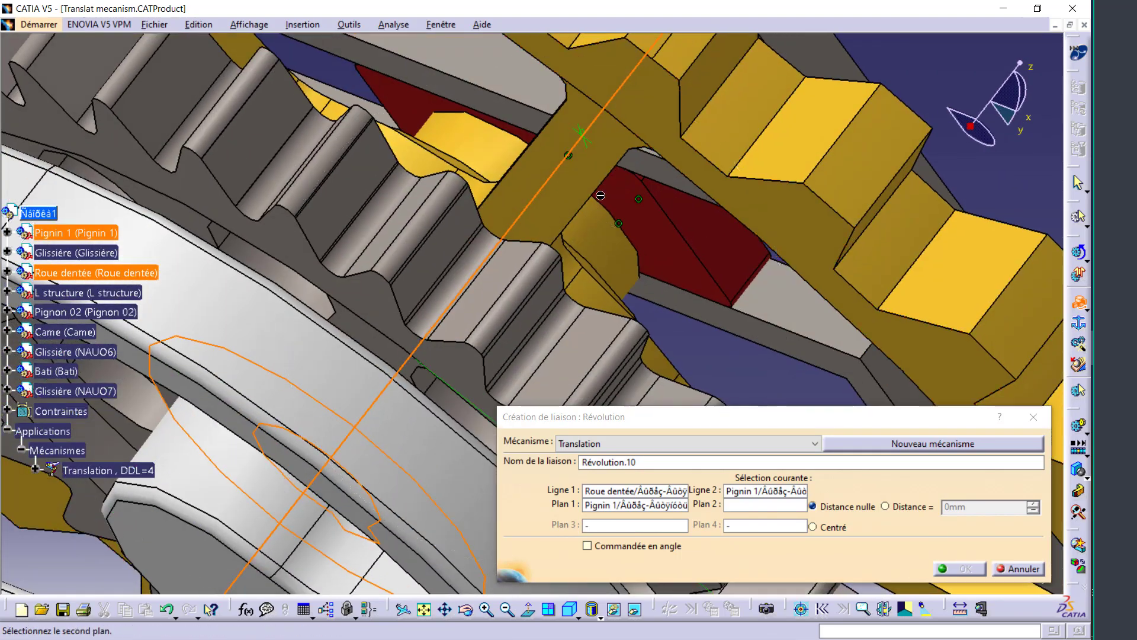
left_click(653, 115)
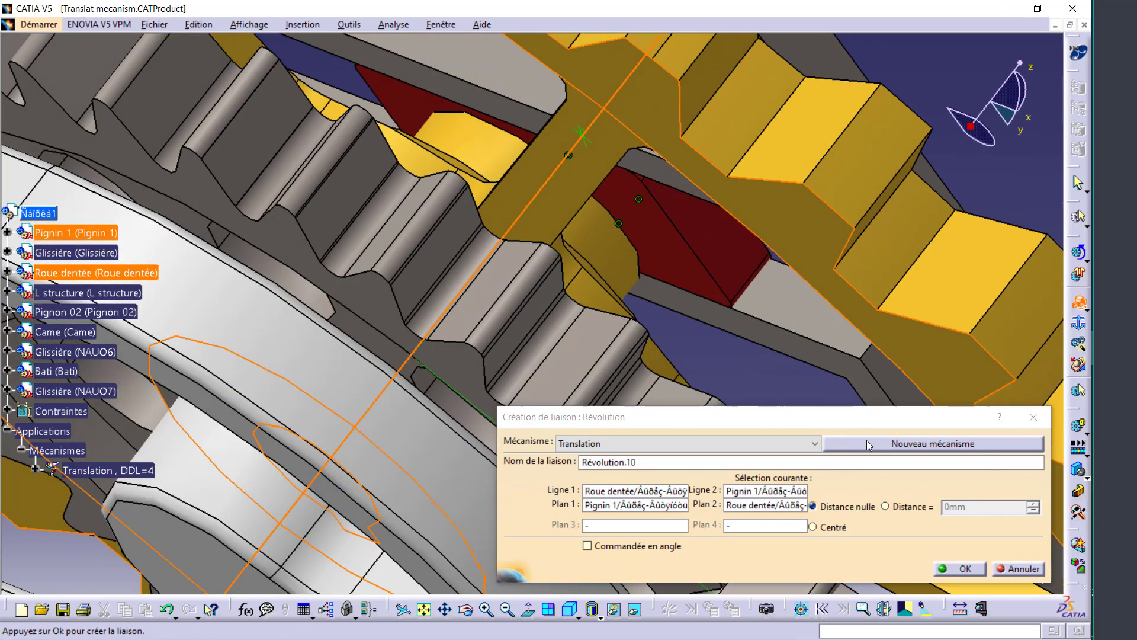
left_click(904, 504)
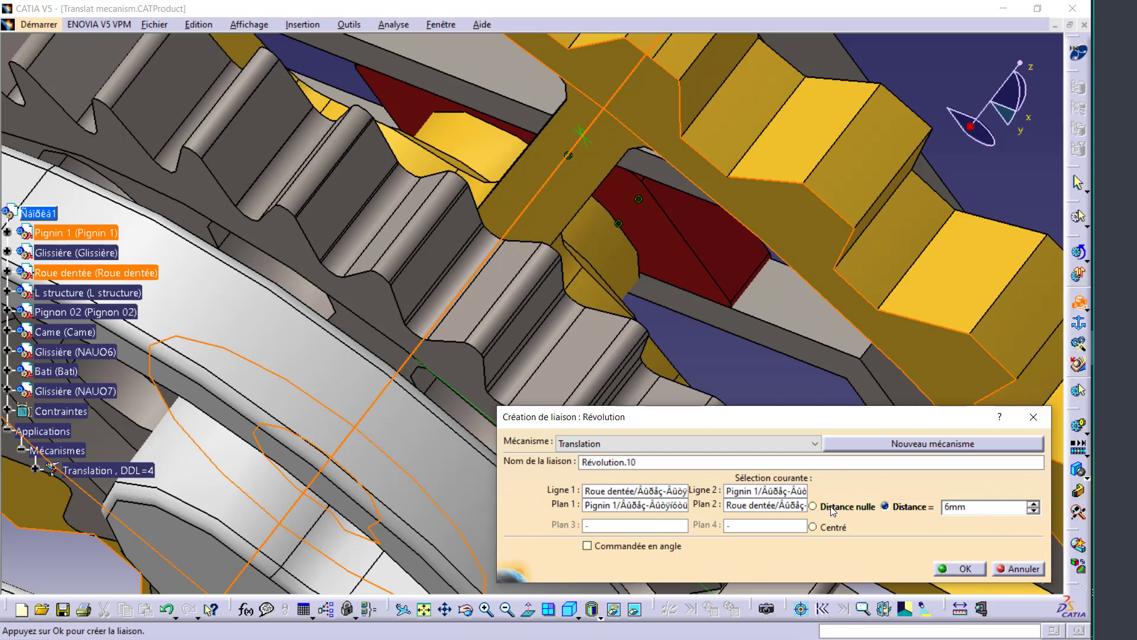
left_click(965, 569)
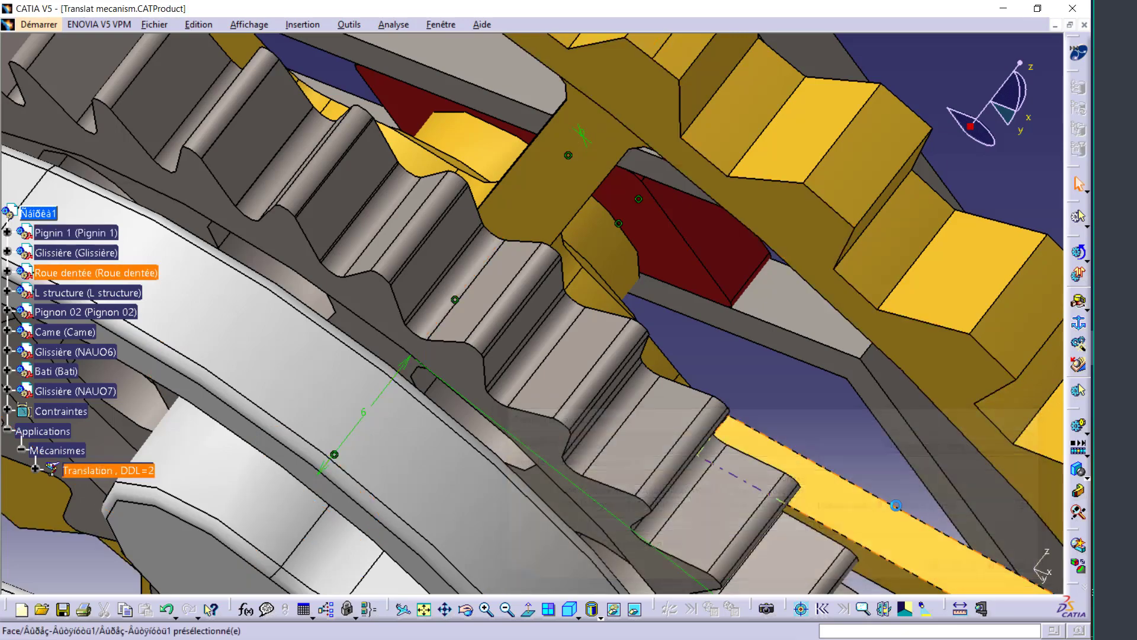
mouse_move(617, 266)
middle_mouse_down()
mouse_move(633, 282)
mouse_move(738, 190)
middle_mouse_up()
left_click(737, 187)
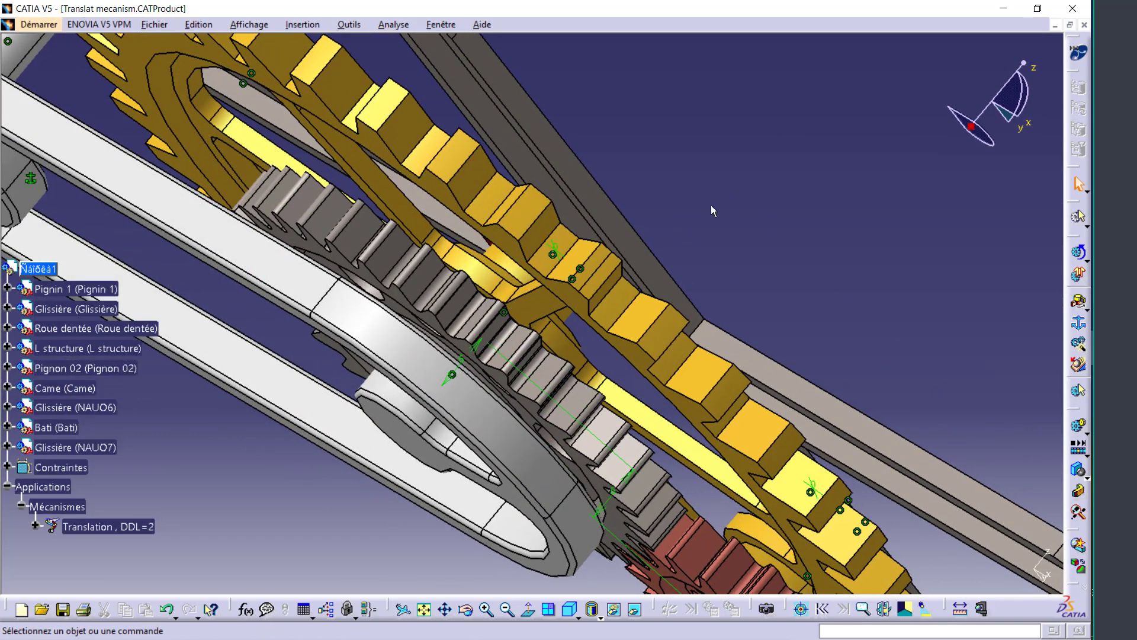
middle_click_drag(533, 290, 536, 283)
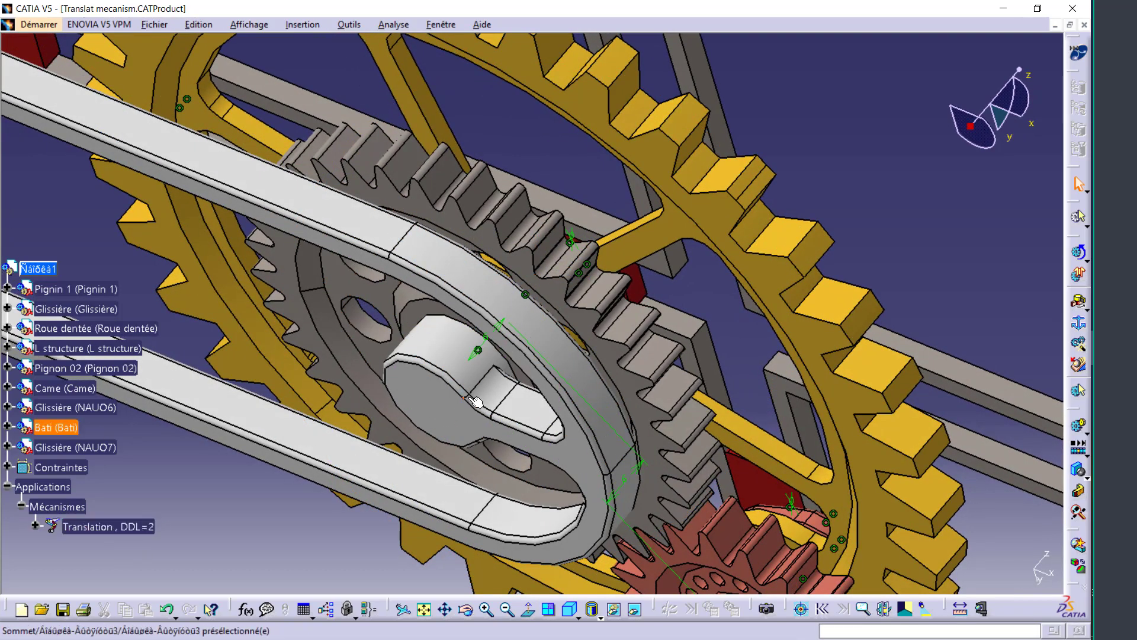
mouse_move(592, 450)
middle_mouse_down()
mouse_move(638, 417)
mouse_move(597, 217)
middle_mouse_up()
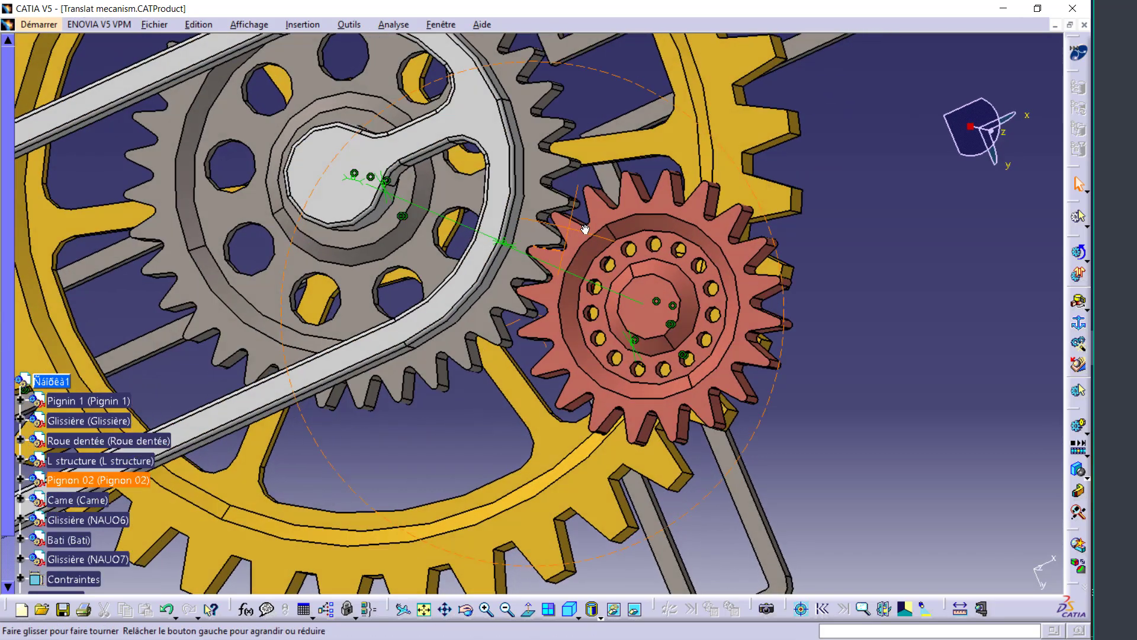
mouse_move(488, 230)
middle_mouse_down()
mouse_move(592, 201)
mouse_move(887, 345)
middle_mouse_up()
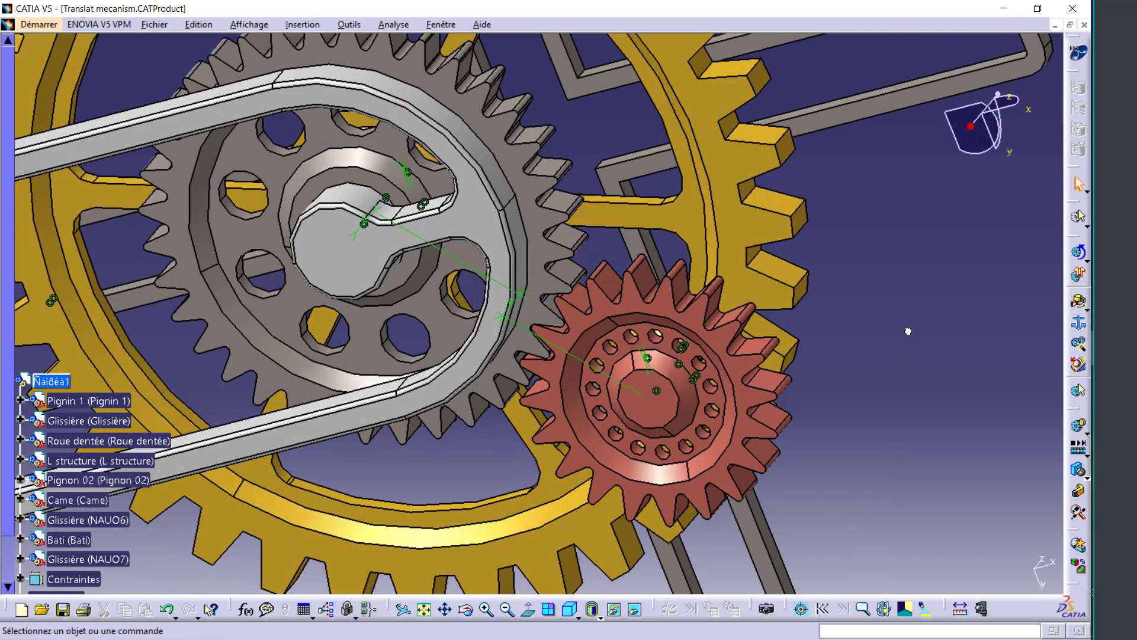
mouse_move(806, 344)
middle_mouse_down()
mouse_move(720, 324)
mouse_move(508, 375)
mouse_move(474, 364)
mouse_move(482, 369)
middle_mouse_up()
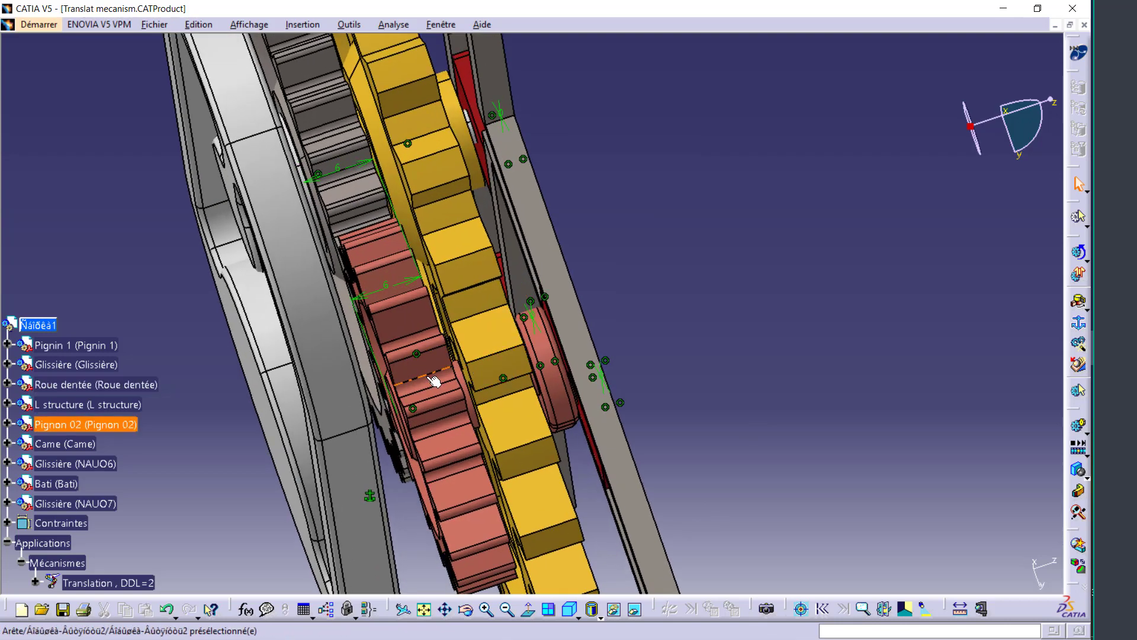
middle_click_drag(434, 381, 579, 375)
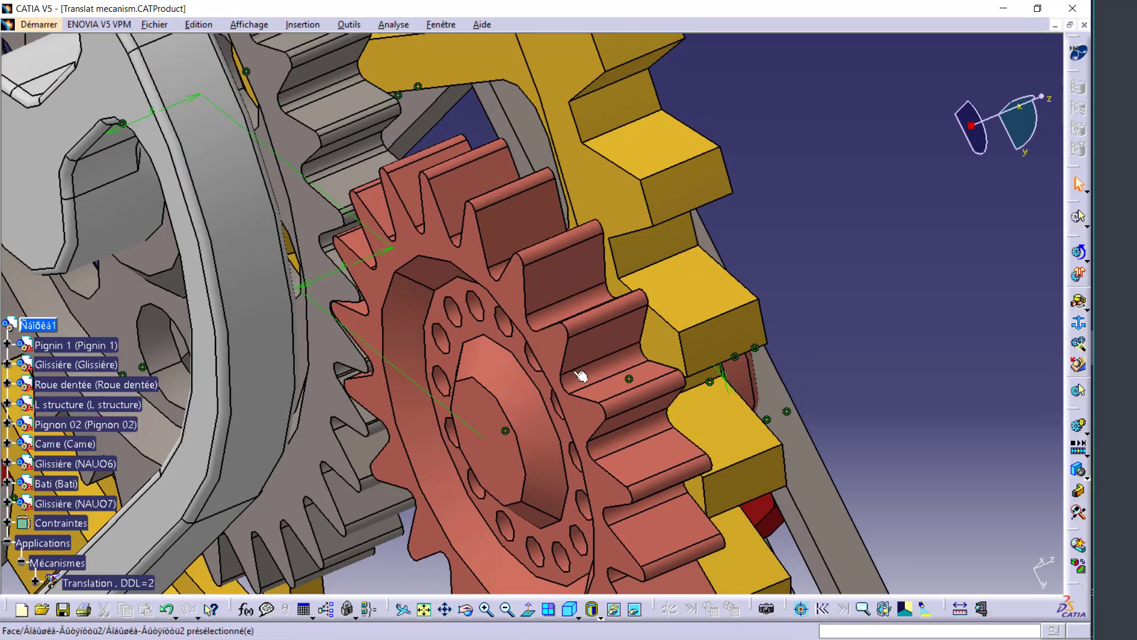
middle_click_drag(697, 283, 601, 228)
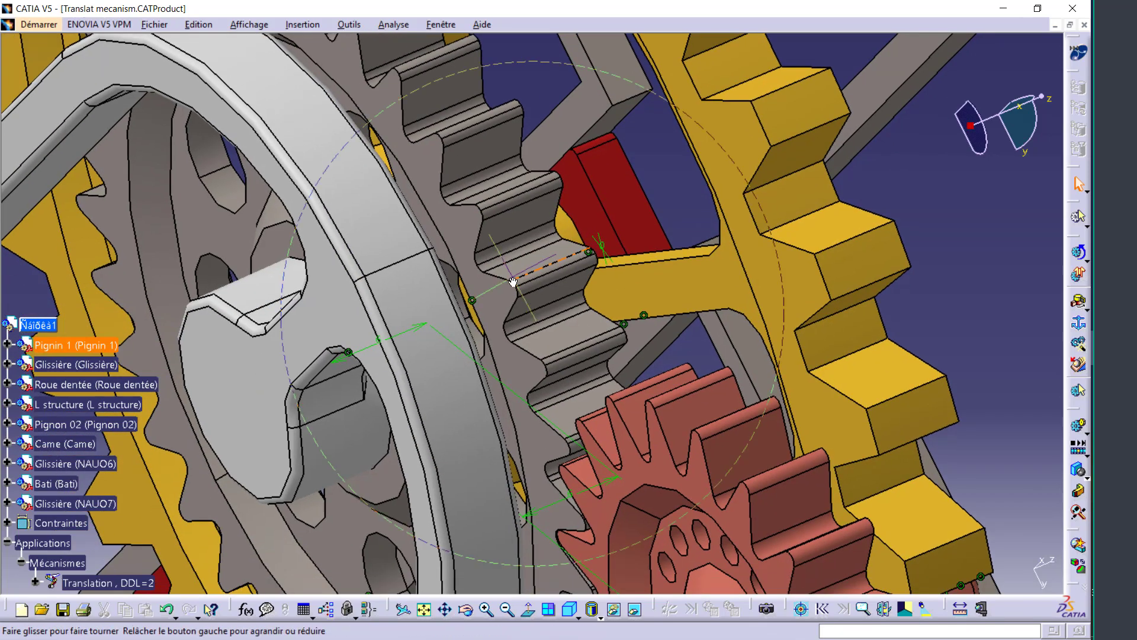
mouse_move(474, 324)
middle_mouse_down("ctrl")
mouse_move(553, 311)
mouse_move(541, 268)
middle_mouse_up("ctrl")
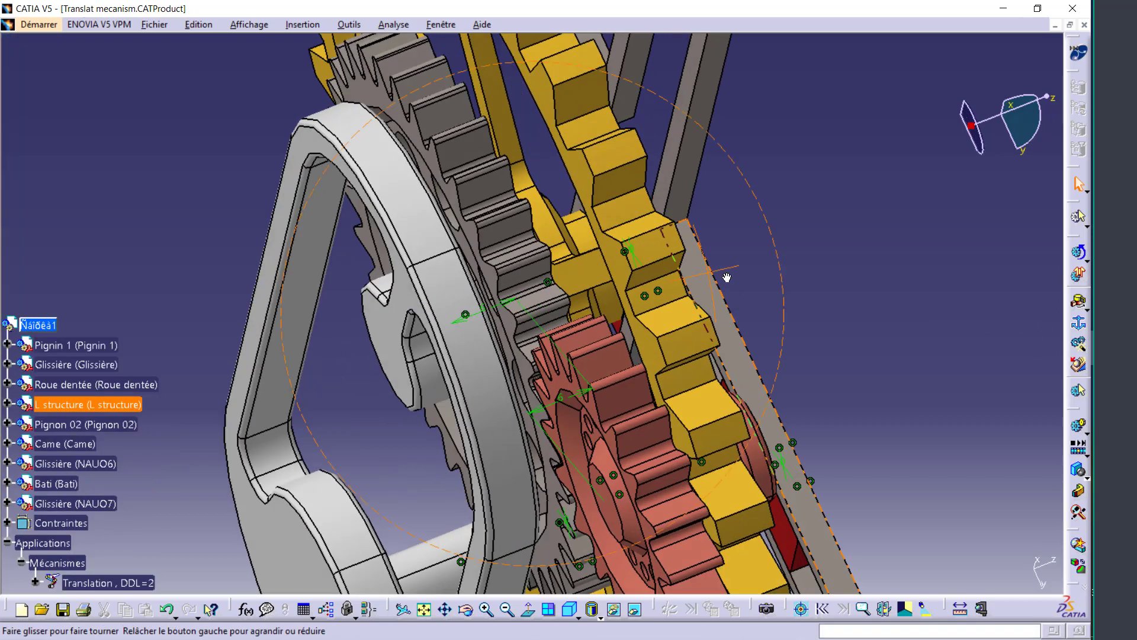
mouse_move(981, 323)
middle_mouse_down()
mouse_move(697, 338)
mouse_move(591, 298)
middle_mouse_up()
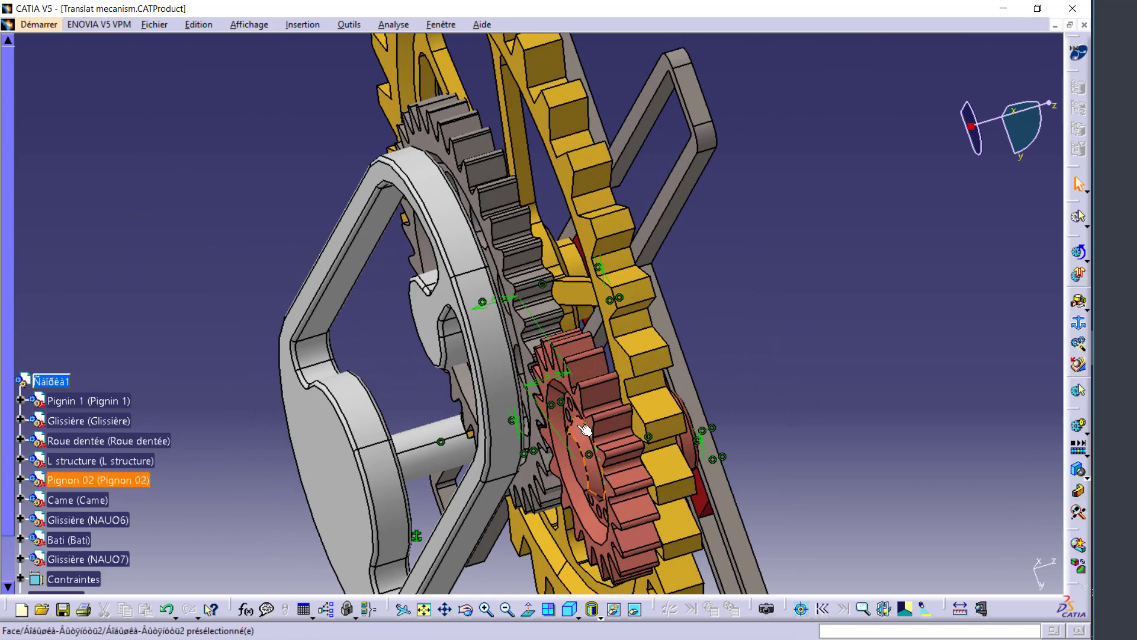
middle_click_drag(586, 430, 580, 398)
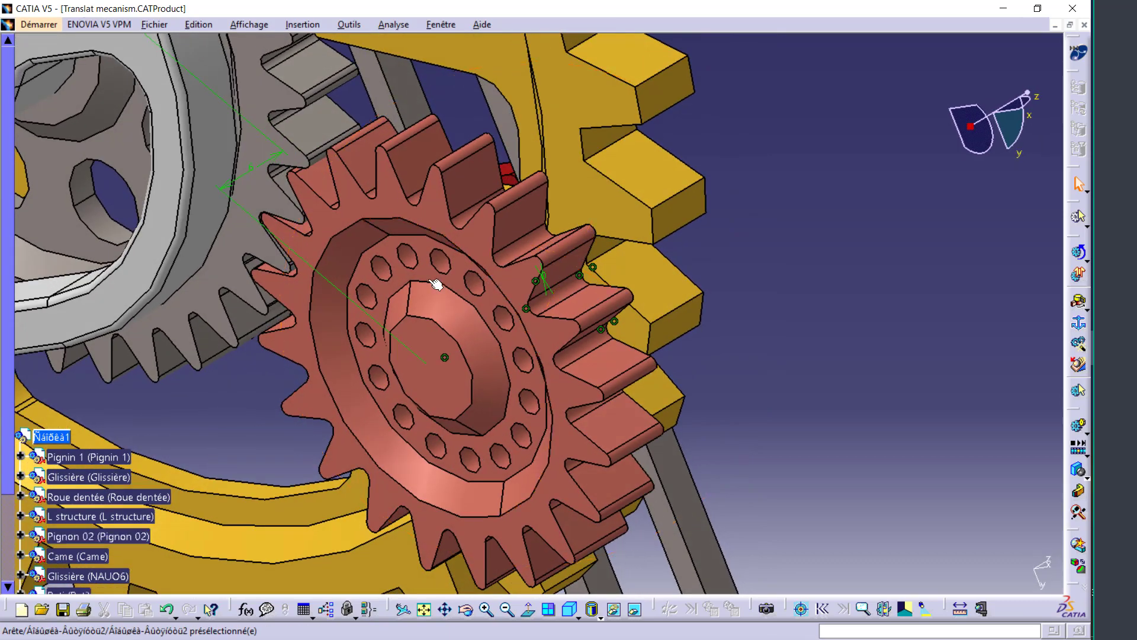
mouse_move(646, 130)
middle_mouse_down()
mouse_move(512, 291)
mouse_move(529, 350)
middle_mouse_up()
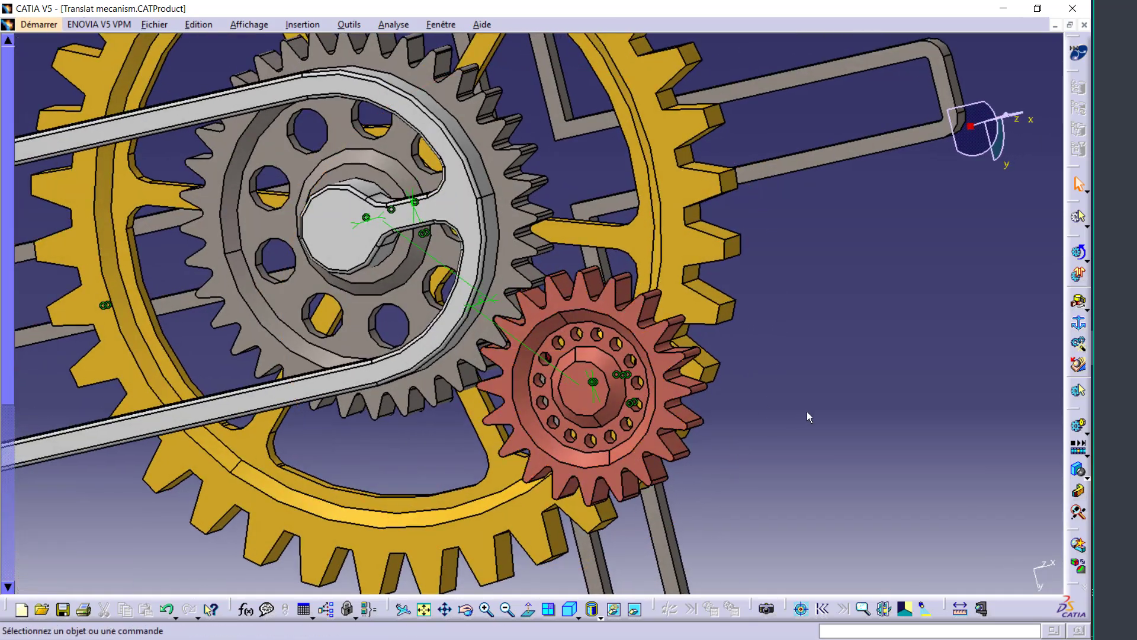
middle_click_drag(503, 356, 571, 348)
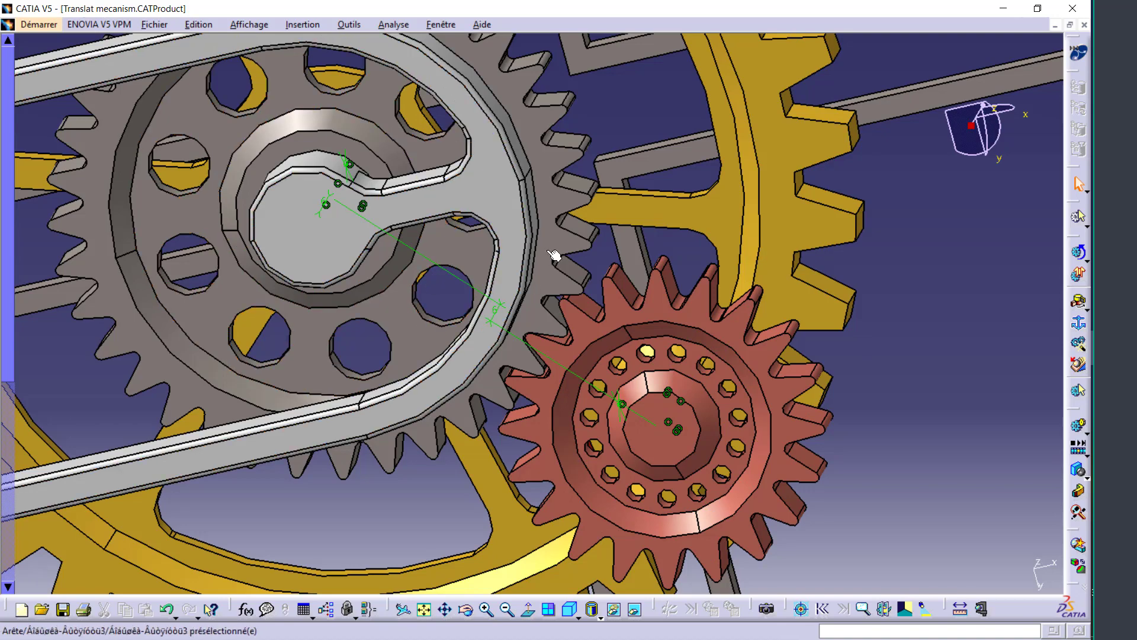
mouse_move(551, 254)
middle_mouse_down()
mouse_move(513, 217)
mouse_move(646, 415)
middle_mouse_up()
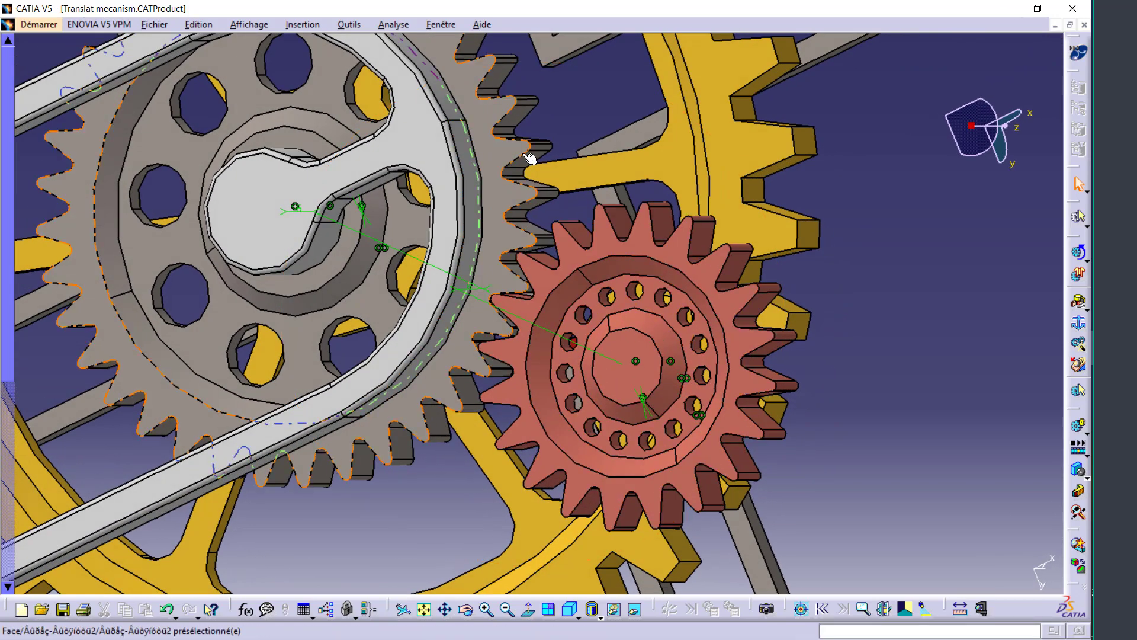
mouse_move(599, 278)
middle_mouse_down()
mouse_move(450, 240)
mouse_move(530, 281)
mouse_move(644, 204)
mouse_move(471, 155)
middle_mouse_up()
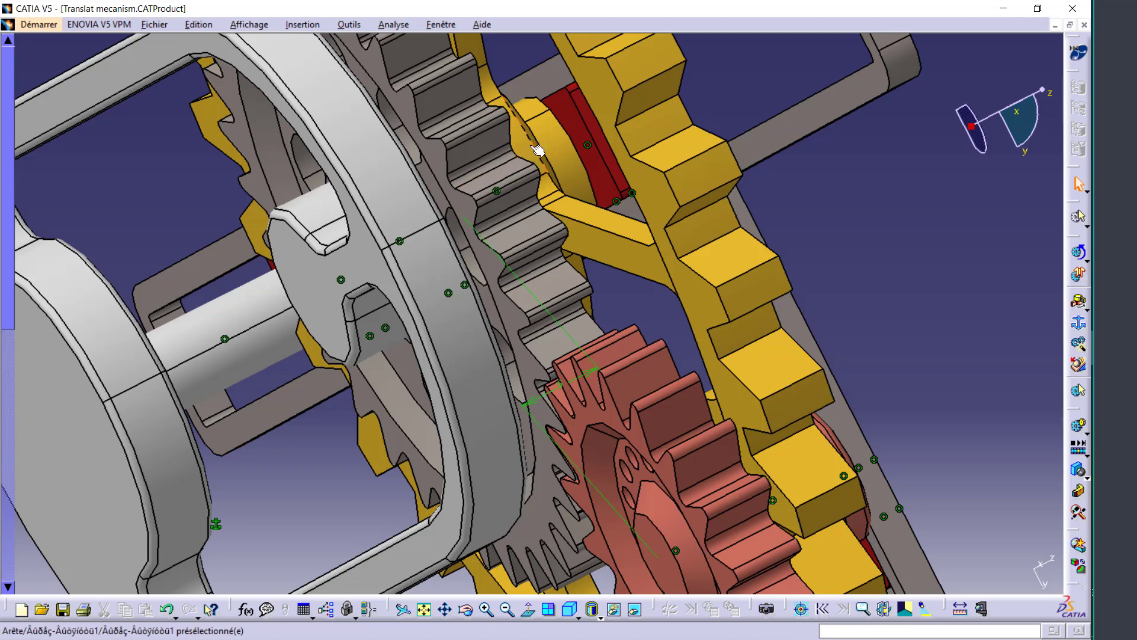
middle_click_drag(509, 154, 836, 346)
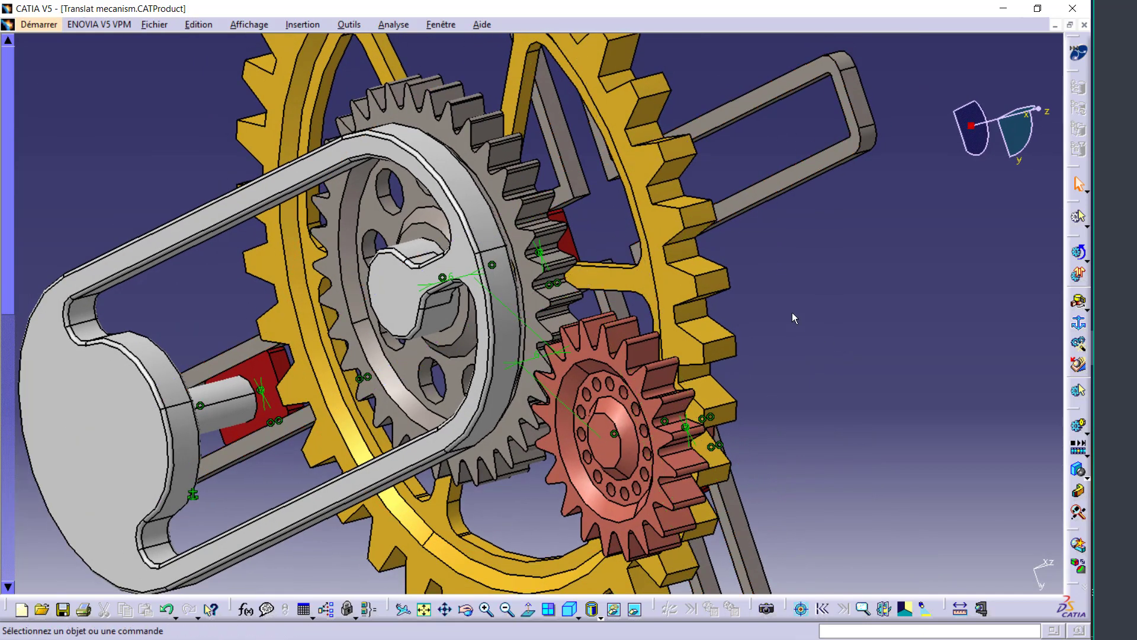
mouse_move(791, 311)
middle_mouse_down()
mouse_move(531, 326)
mouse_move(40, 389)
middle_mouse_up()
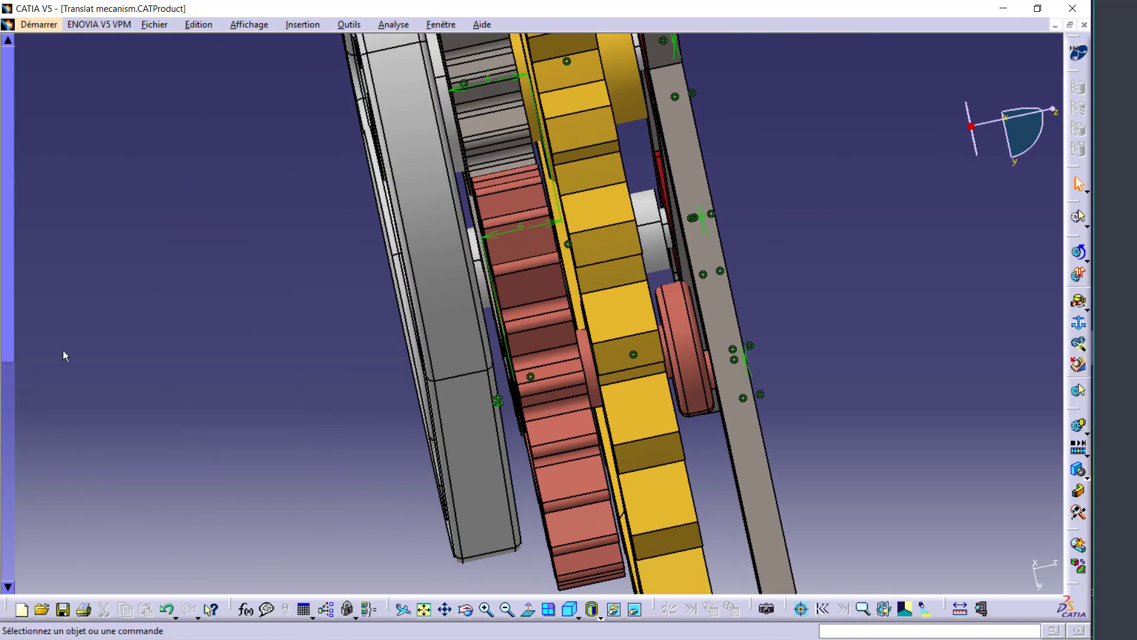
Expand the Translation mechanism and its joints list in the specification tree.
scroll(65, 355, "down", 3)
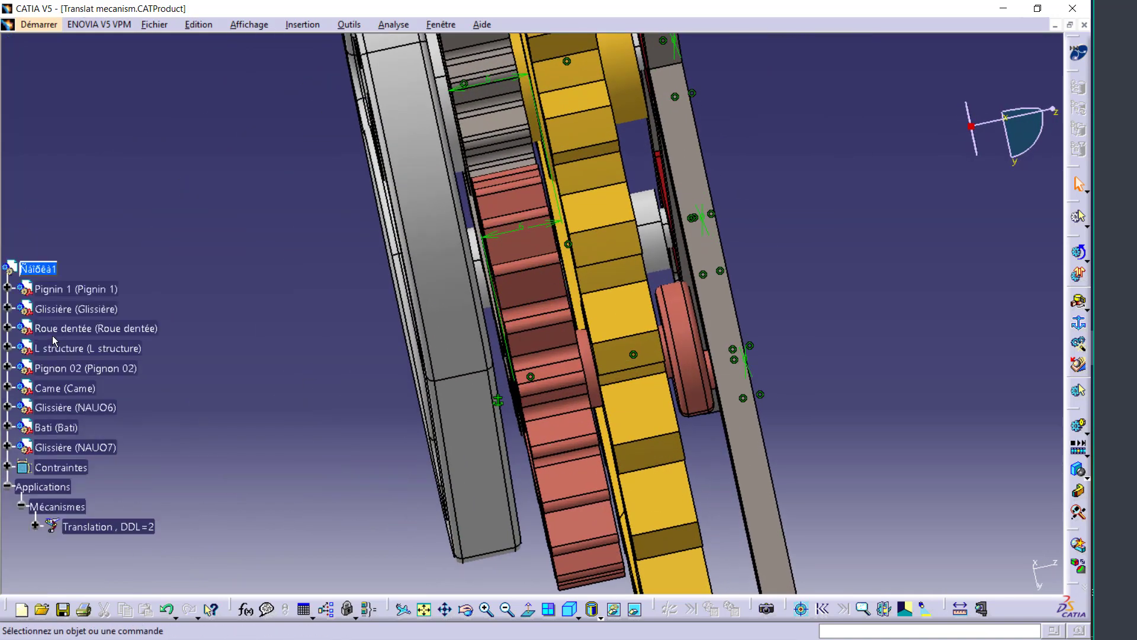
left_click(37, 526)
scroll(92, 449, "down", 5)
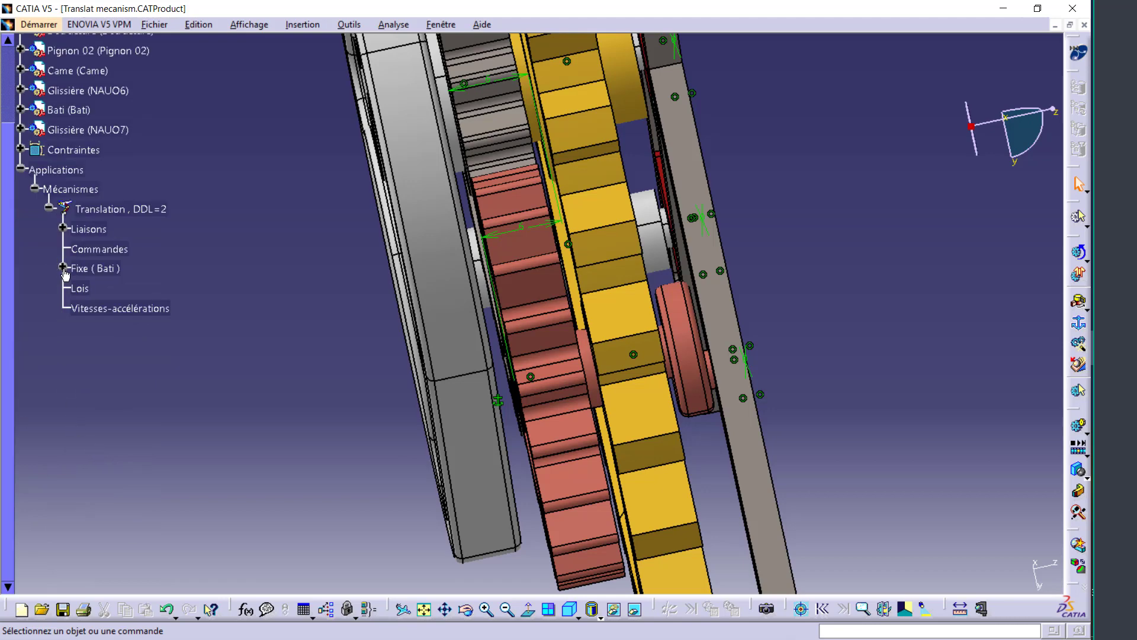
left_click(63, 230)
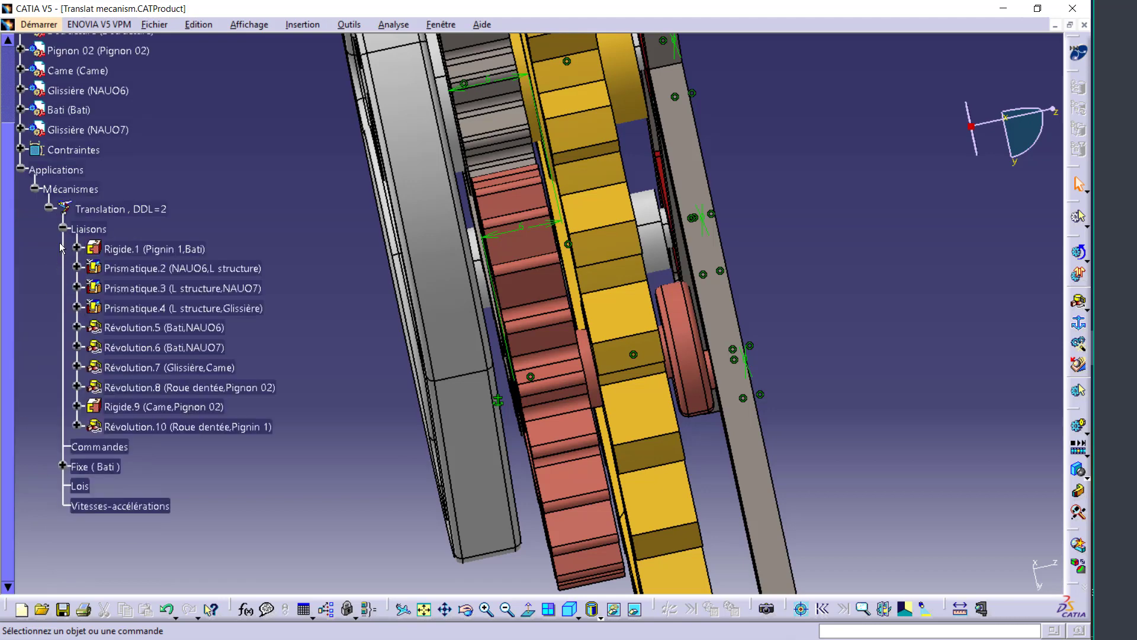
Inspect the Révolution.10 and Révolution.8 joint definitions, closing each afterwards.
double_click(130, 424)
middle_click_drag(549, 266, 551, 361)
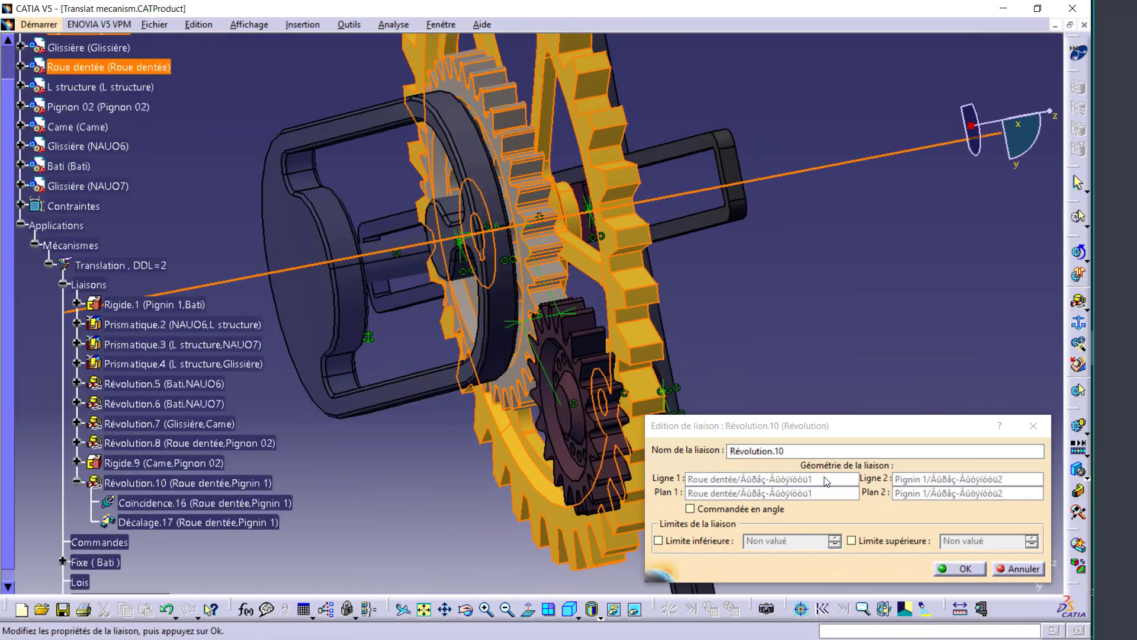
left_click(960, 570)
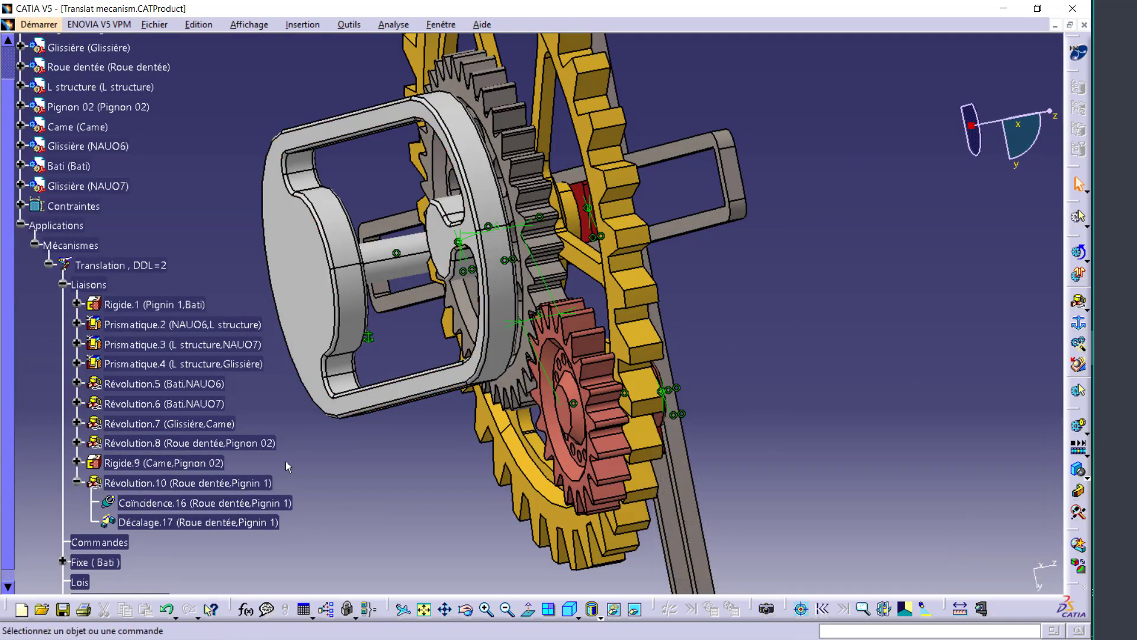
double_click(162, 438)
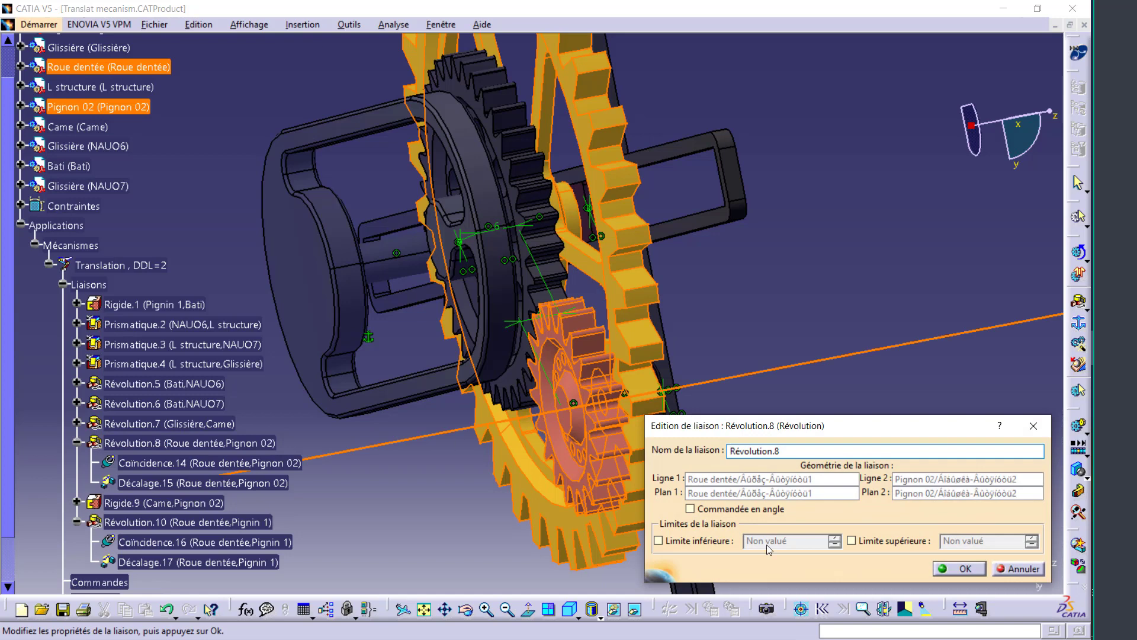
left_click(946, 614)
left_click(956, 572)
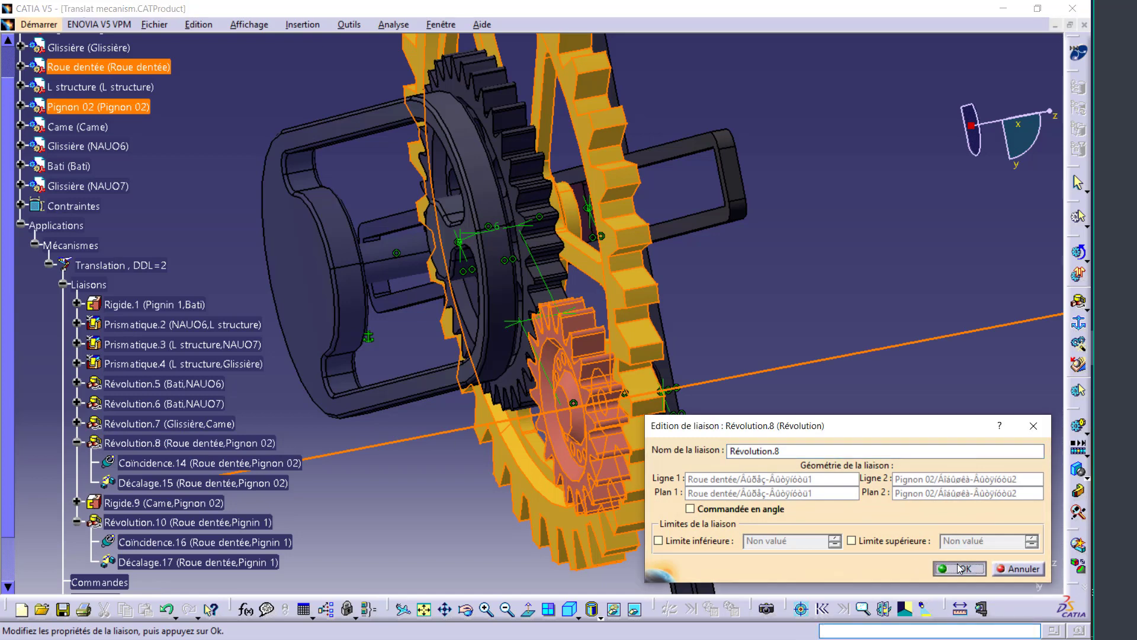
Start a gear joint with Révolution.8 as pivot 1 and Révolution.10 as pivot 2.
left_click(1086, 305)
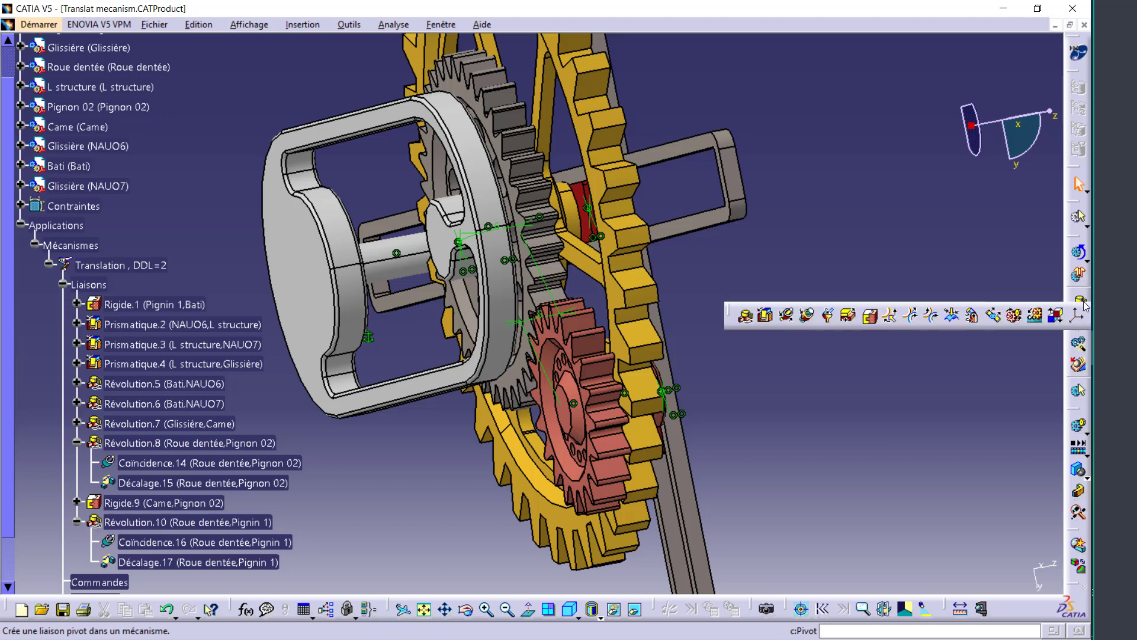
left_click(1015, 316)
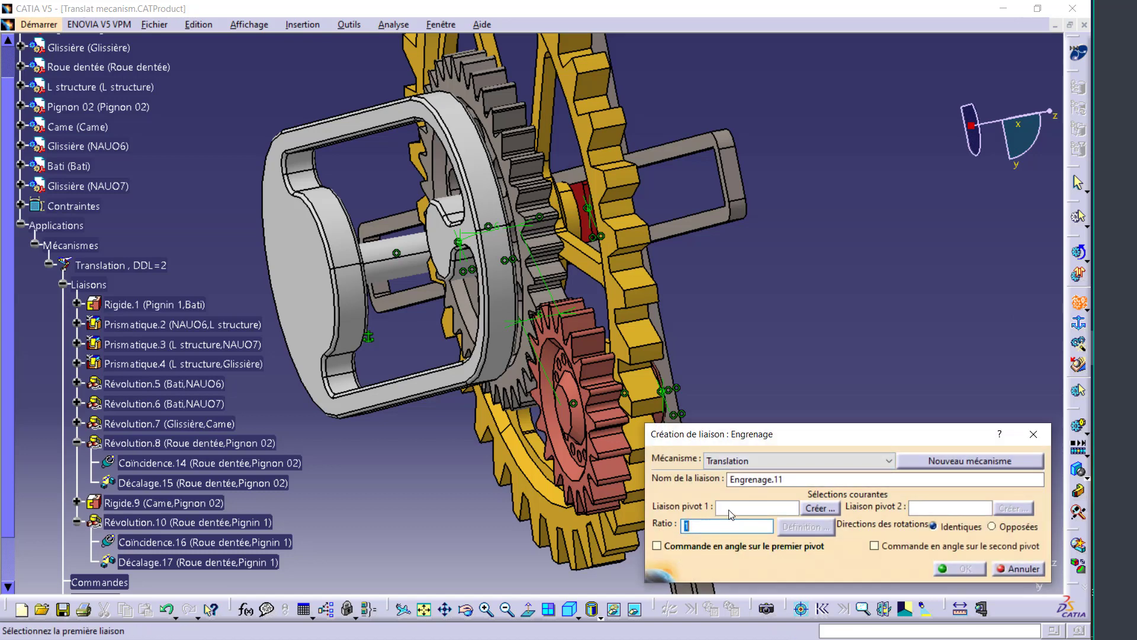
scroll(149, 409, "down", 3)
scroll(157, 390, "up", 2)
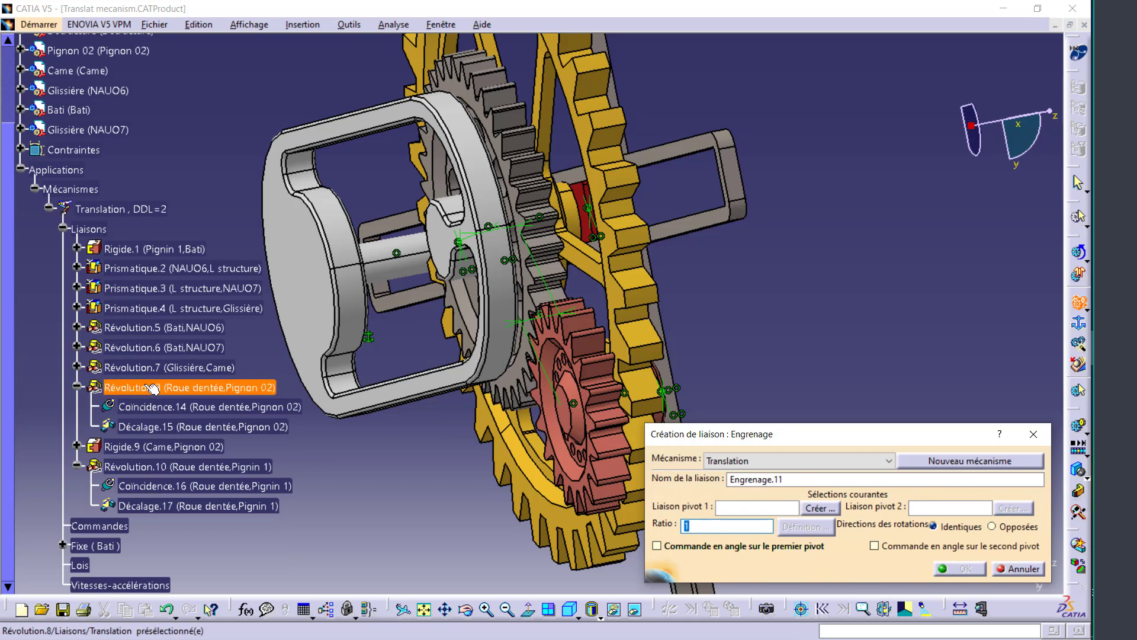
left_click(188, 389)
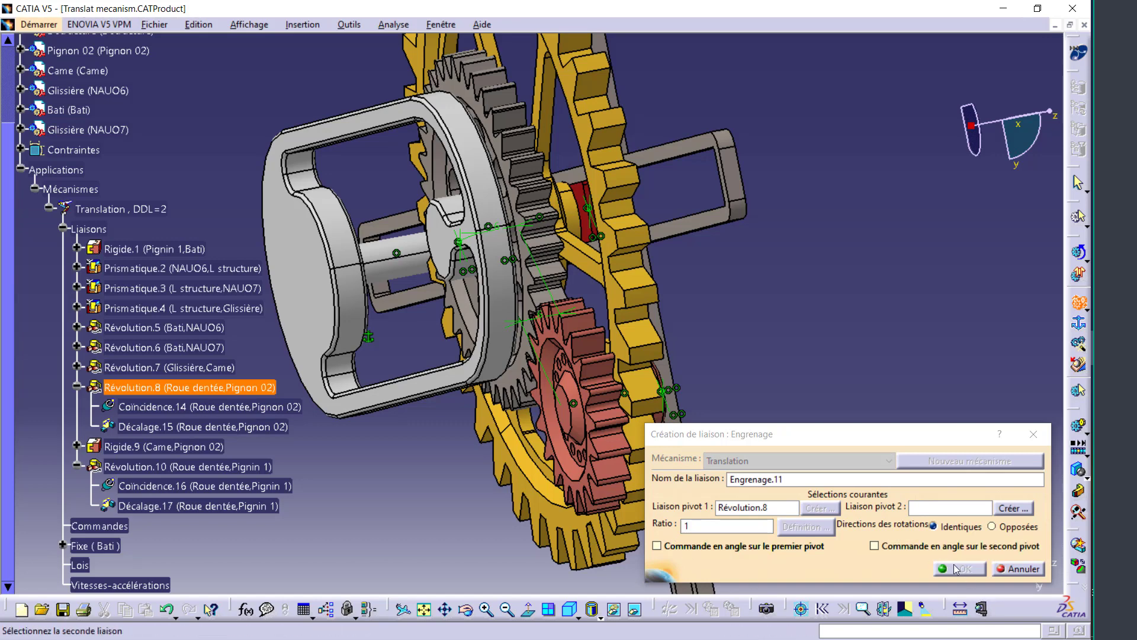
left_click(167, 465)
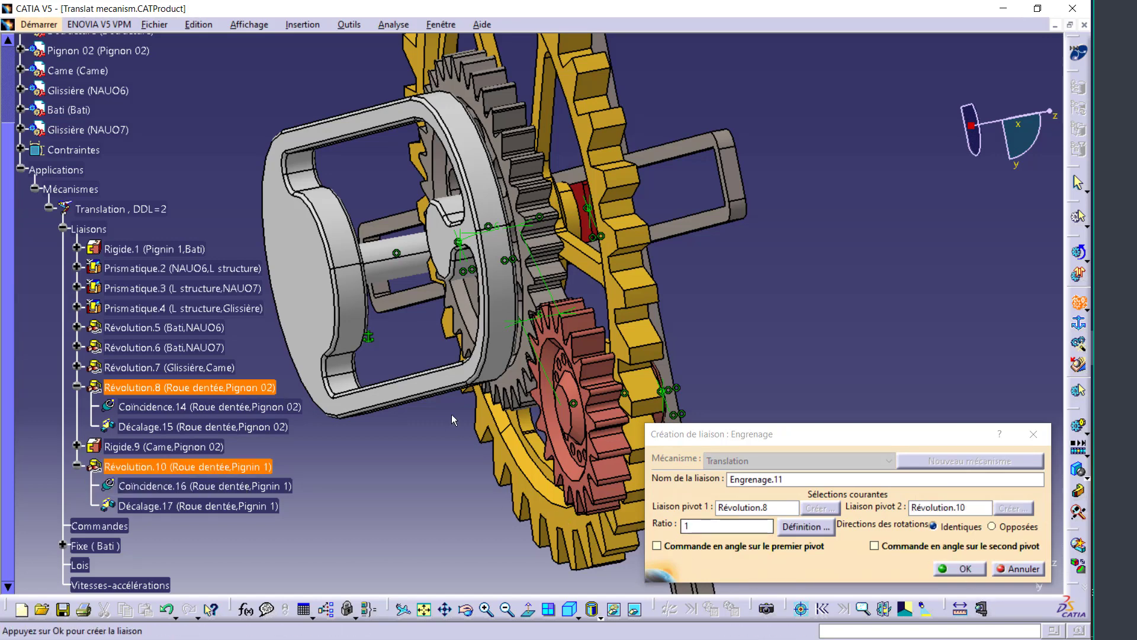
mouse_move(592, 355)
middle_mouse_down()
mouse_move(631, 281)
mouse_move(662, 252)
mouse_move(663, 283)
middle_mouse_up()
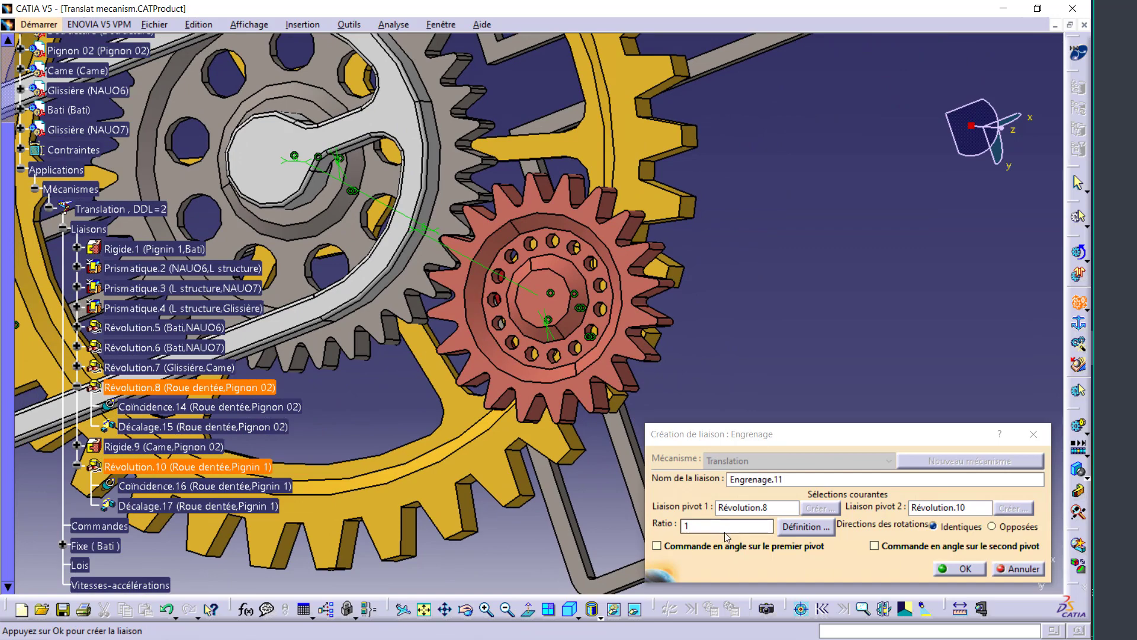
Derive the gear ratio (0,525) from two circles, adjust it, and create Engrenage.11.
left_click(802, 524)
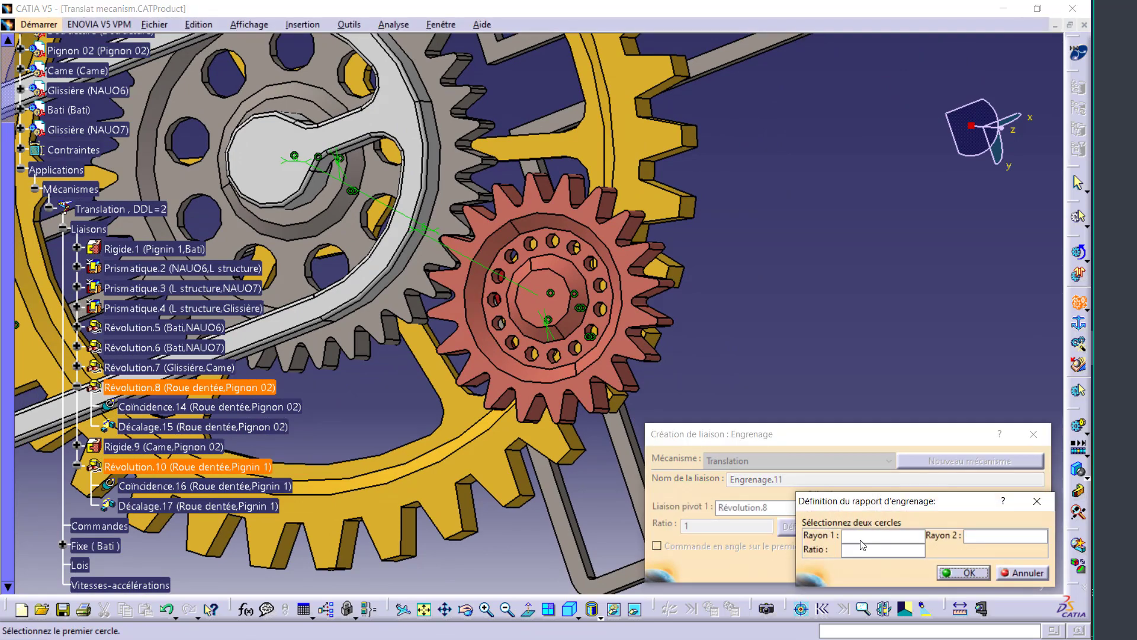
middle_click_drag(606, 410, 696, 304)
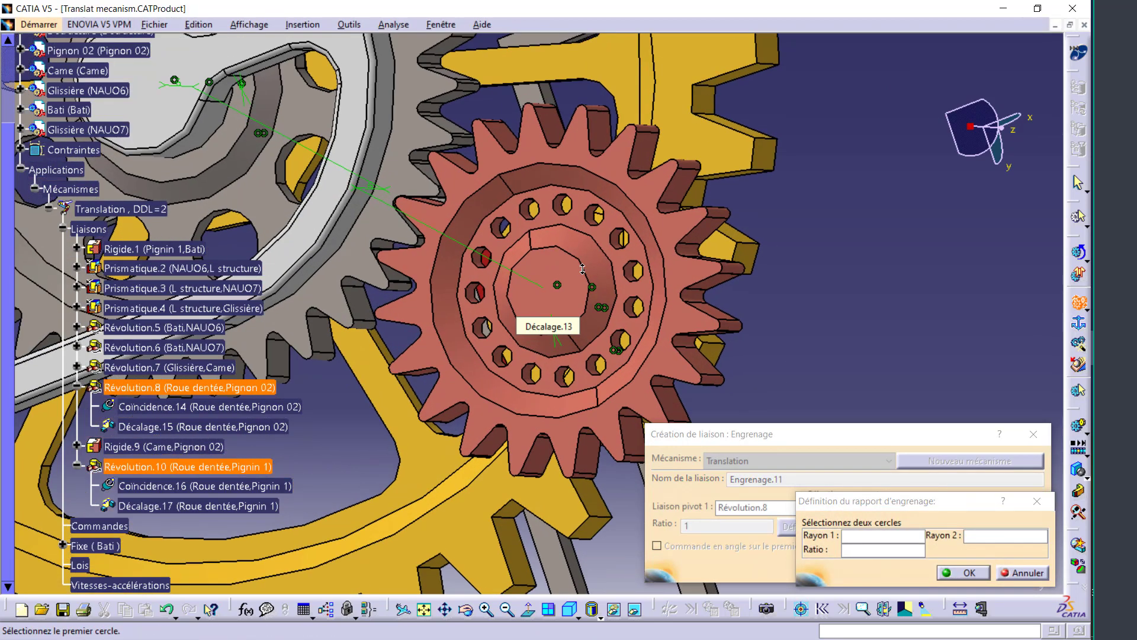
scroll(695, 304, "up", 3)
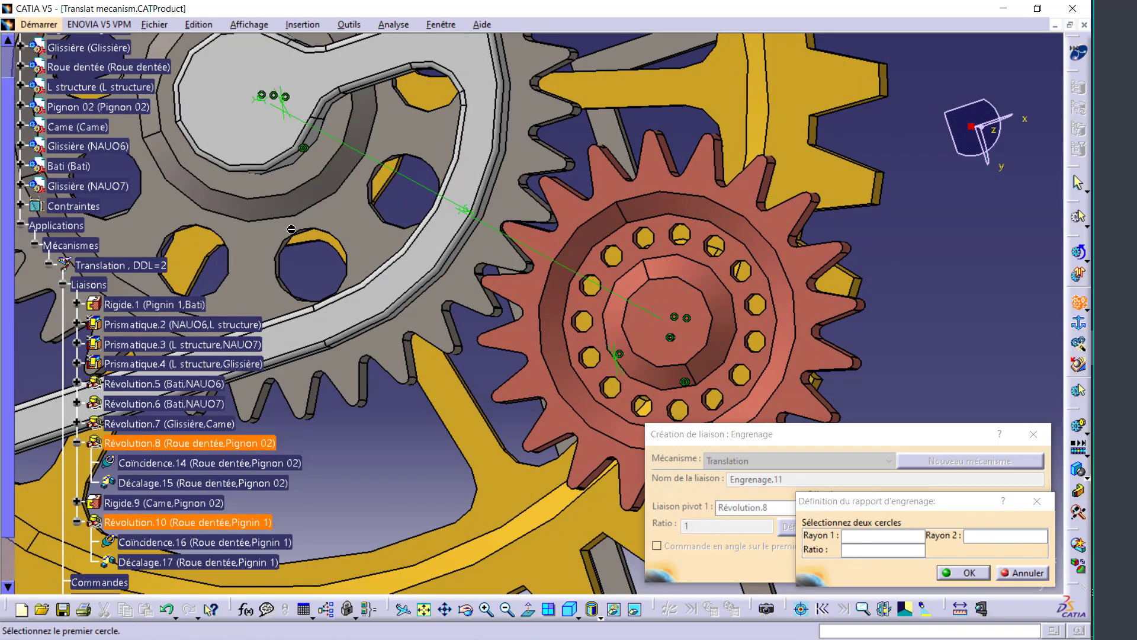
mouse_move(342, 191)
middle_mouse_down()
mouse_move(691, 186)
mouse_move(698, 220)
middle_mouse_up()
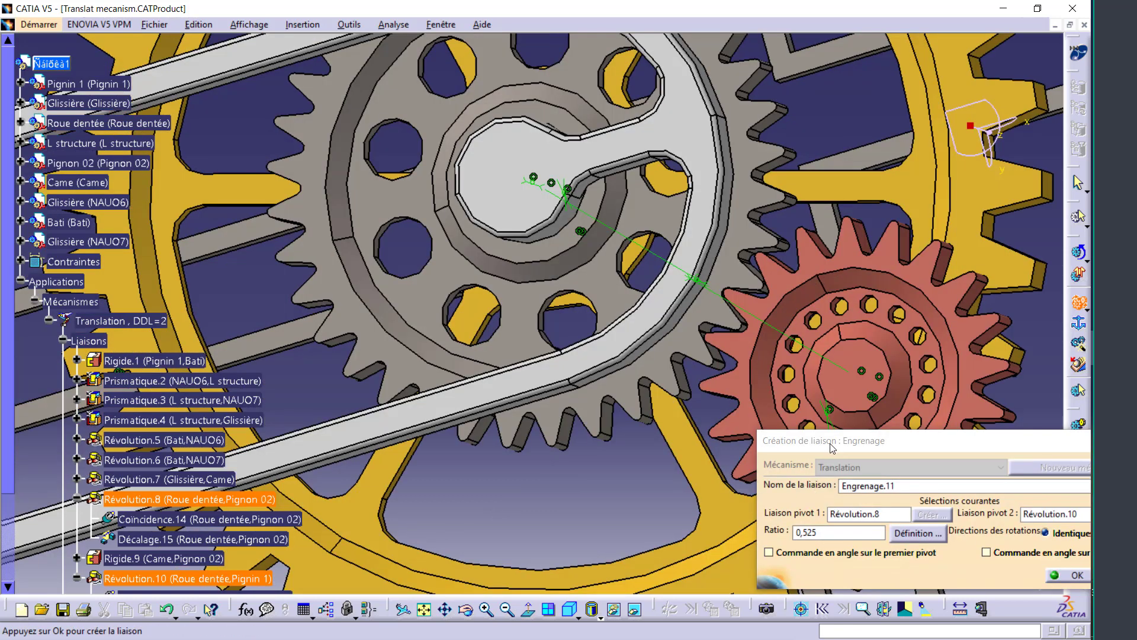
mouse_move(832, 447)
left_mouse_down()
mouse_move(814, 467)
mouse_move(612, 531)
left_mouse_up()
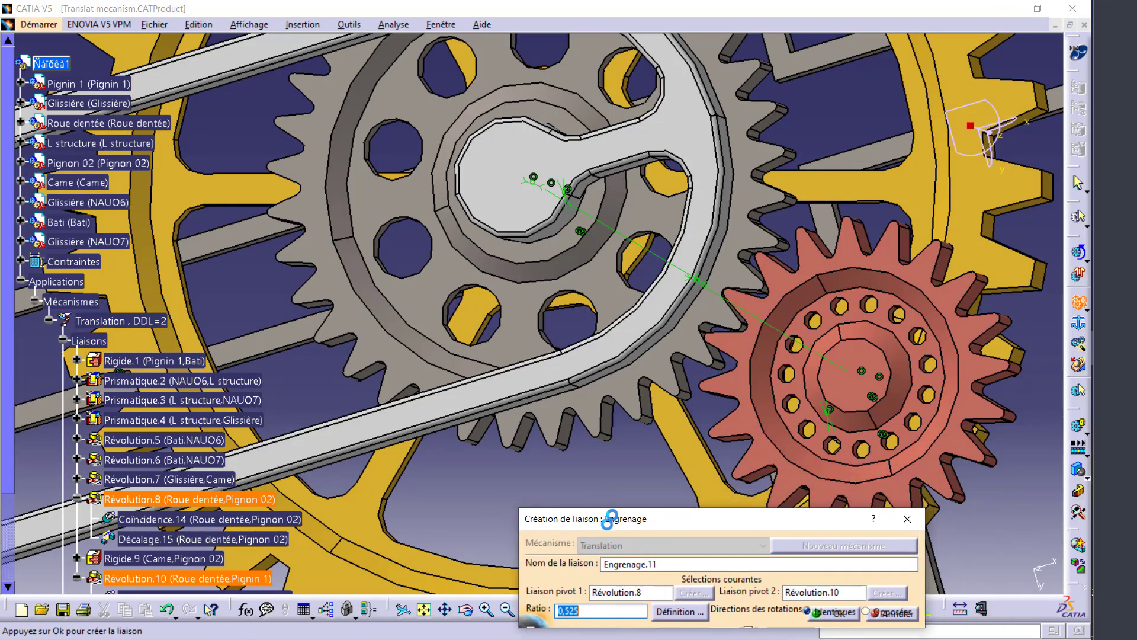
middle_click_drag(817, 376, 699, 320)
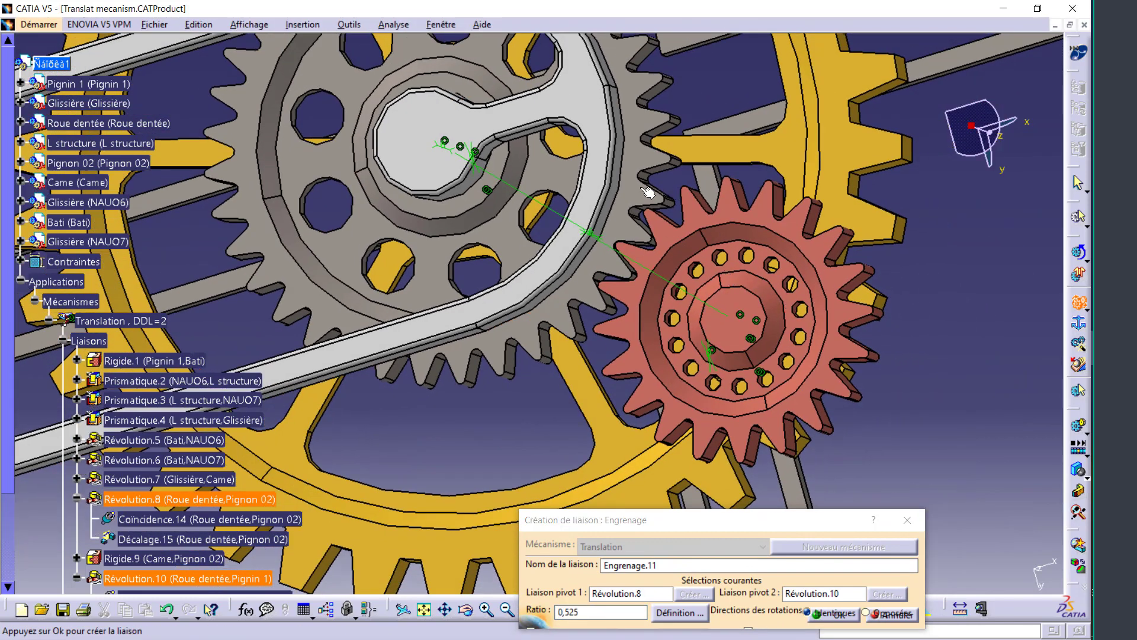
left_click(592, 626)
type("20/36")
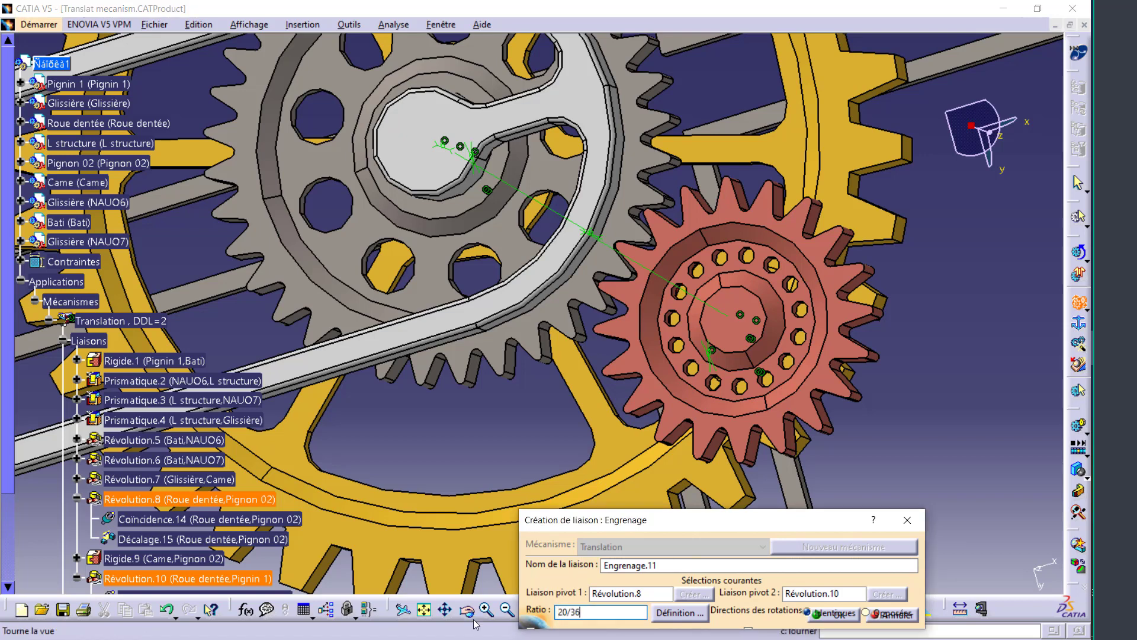
key("Return")
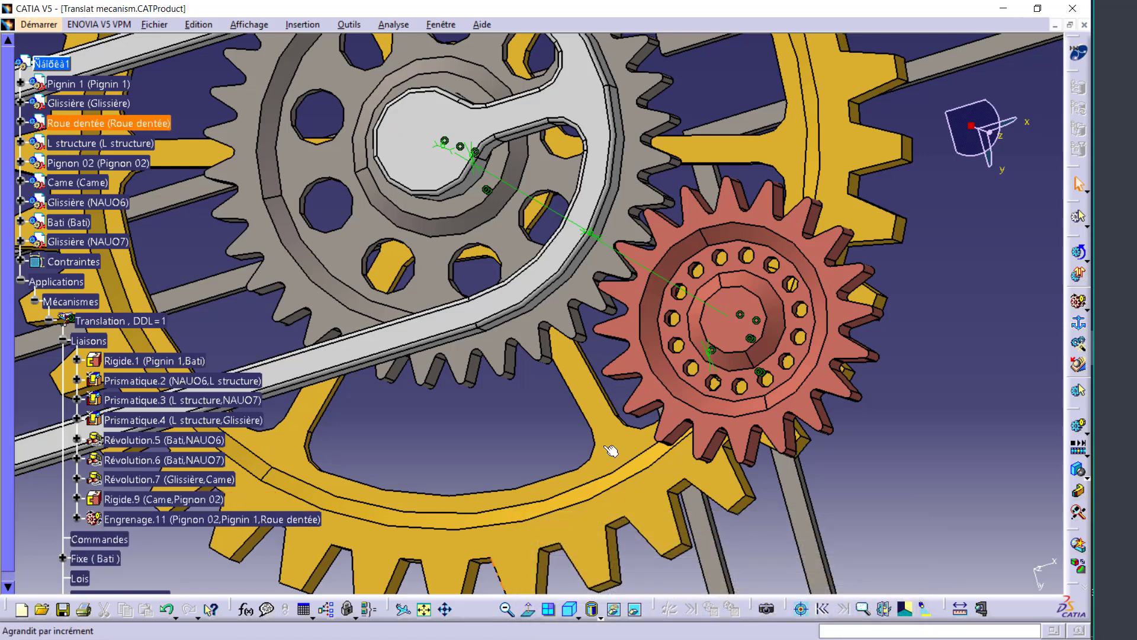
Change Engrenage.11's gear ratio to -0,555555556.
double_click(161, 521)
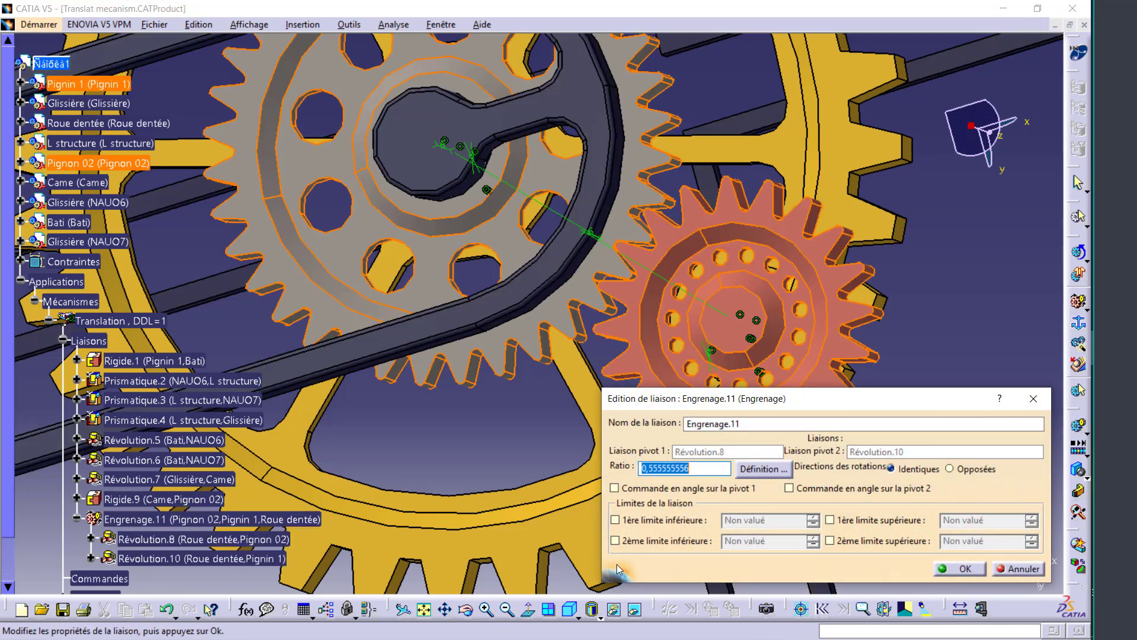
left_click(700, 471)
type("-0,555555556")
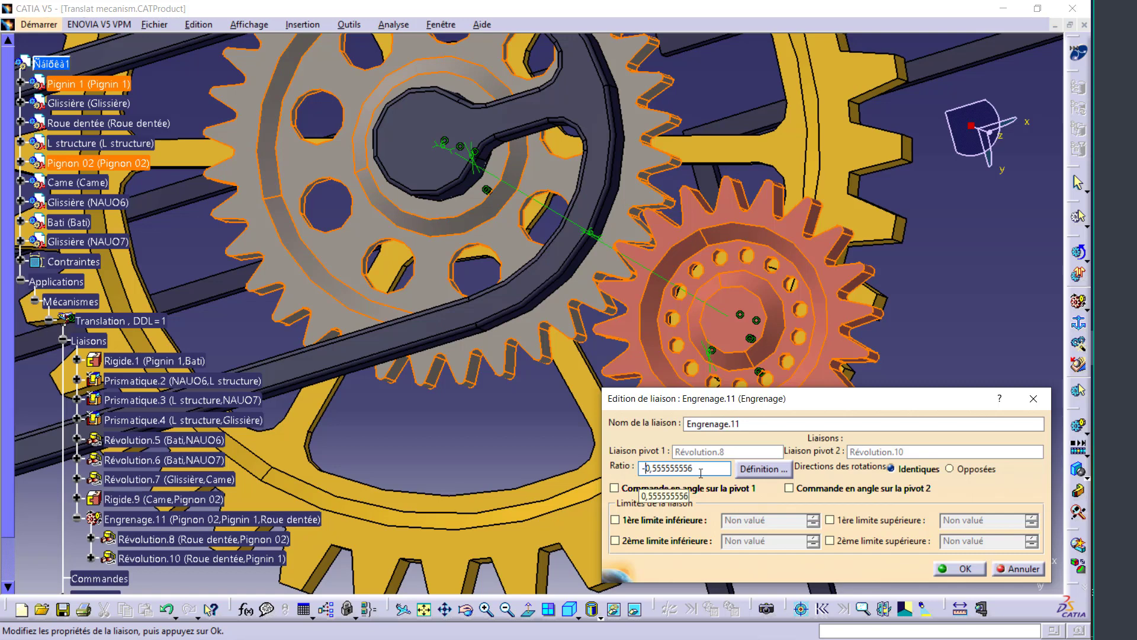
left_click(964, 571)
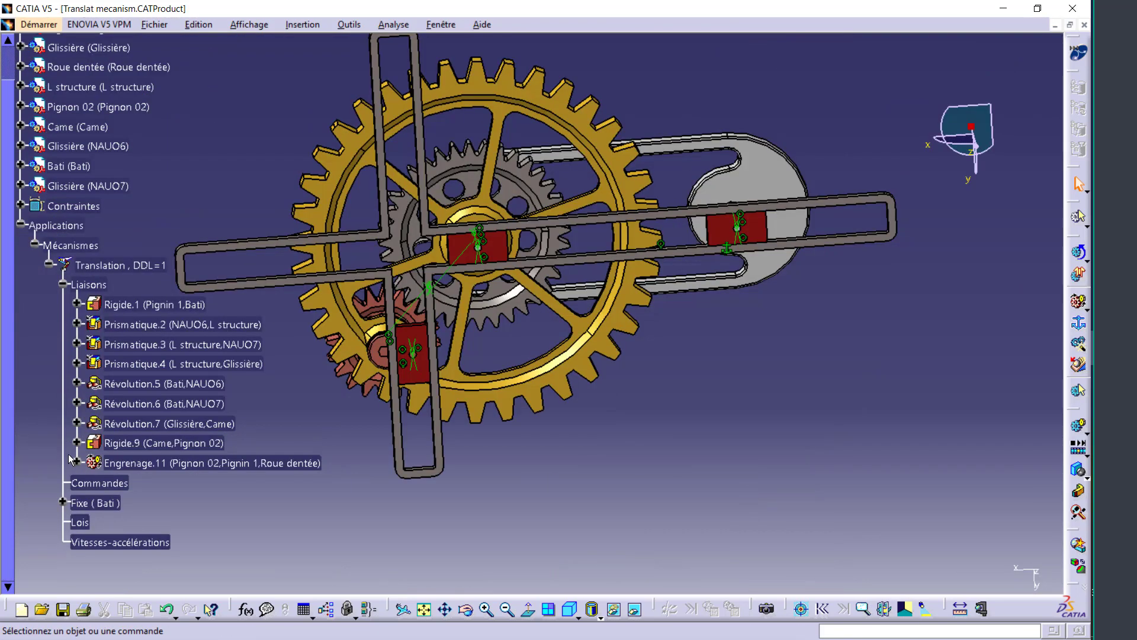
Drive Engrenage.11 by angle on pivot 1, limited to -720deg to 720deg.
double_click(95, 462)
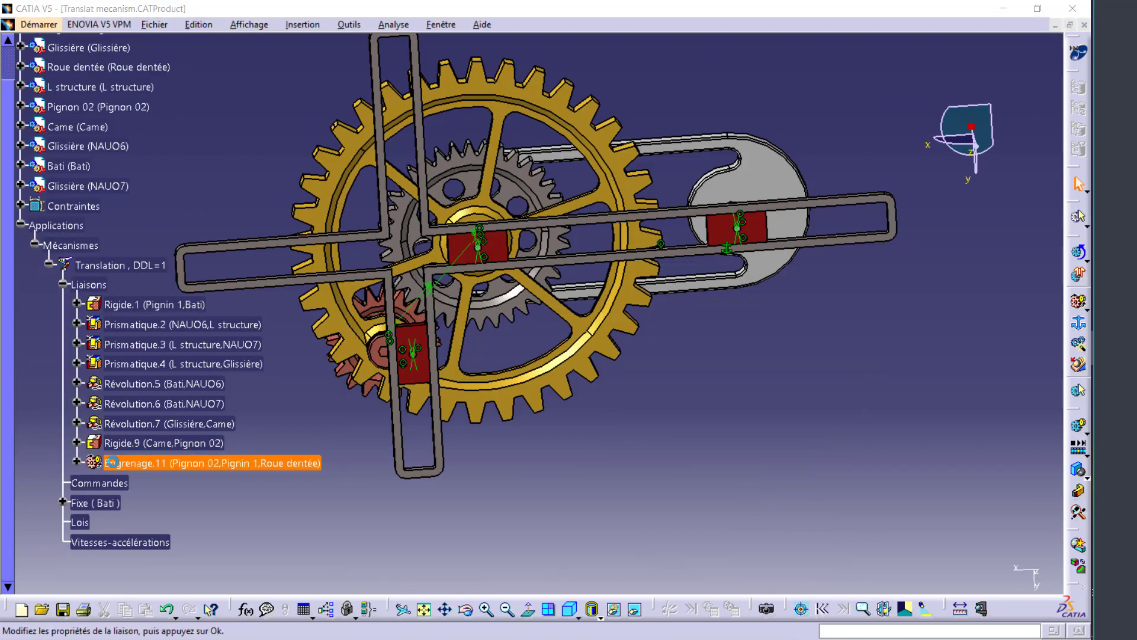
left_click(665, 489)
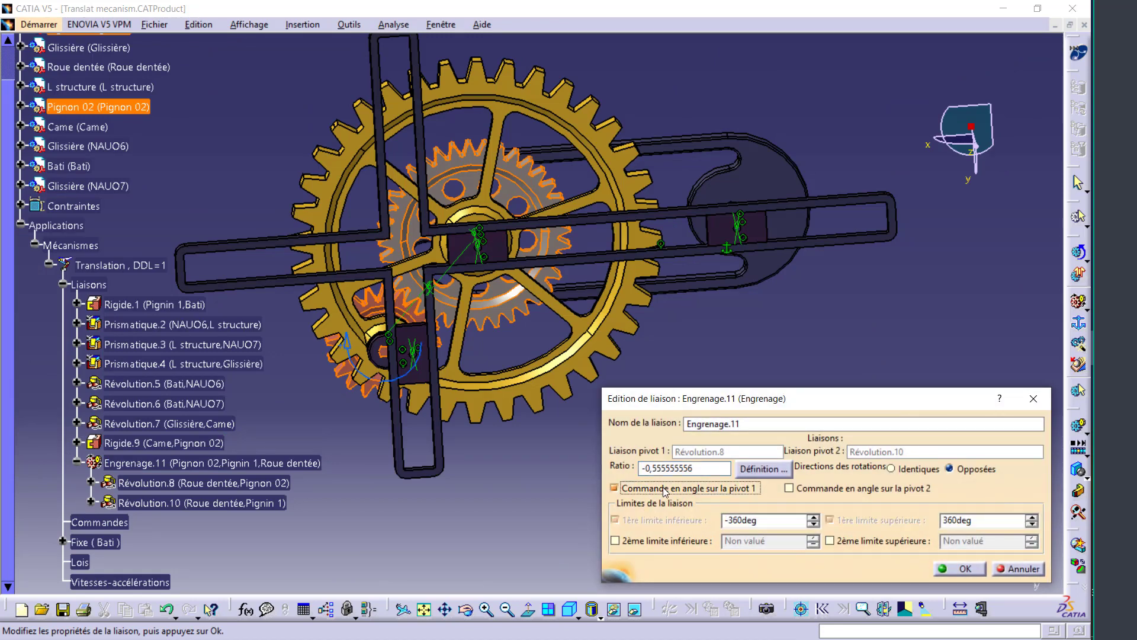
left_click(748, 522)
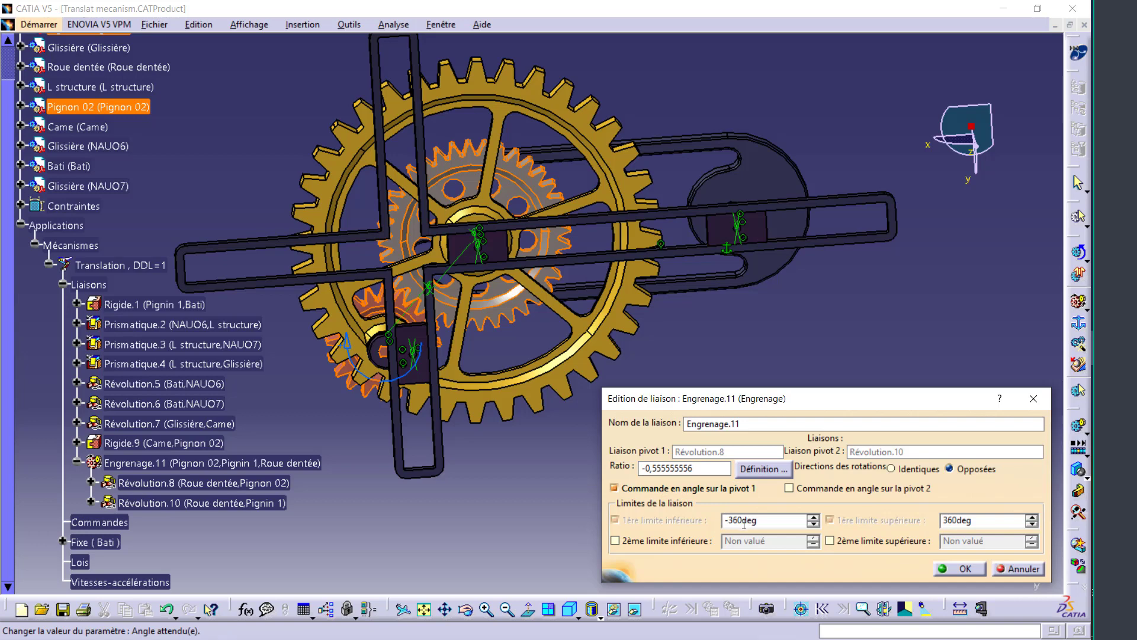
left_click_drag(743, 520, 723, 520)
type("1")
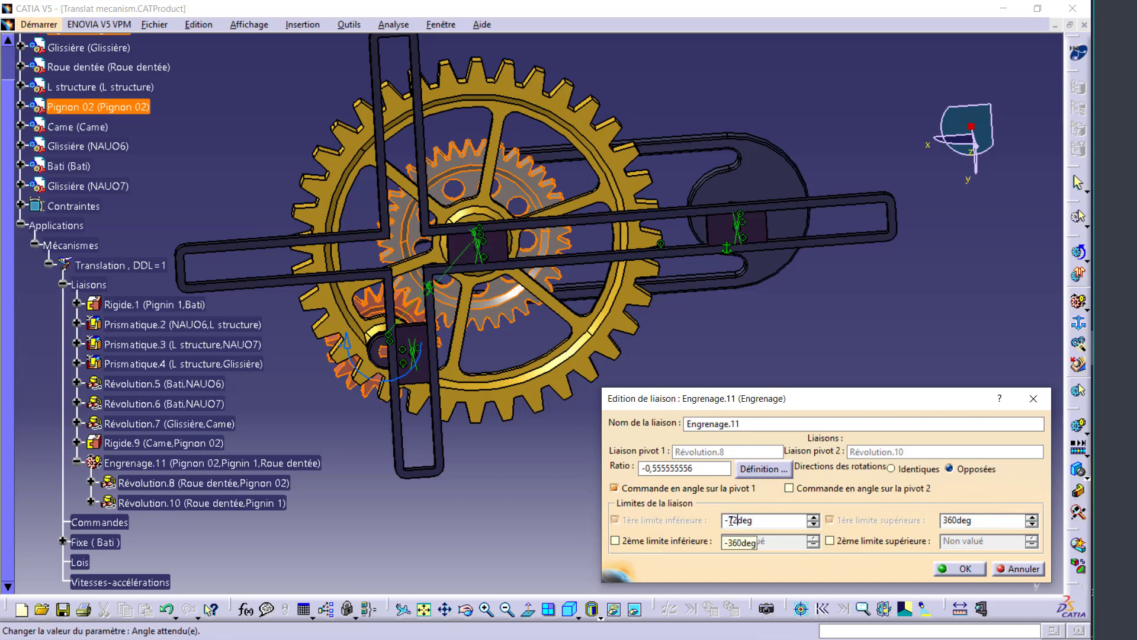
left_click_drag(957, 520, 939, 518)
type("720")
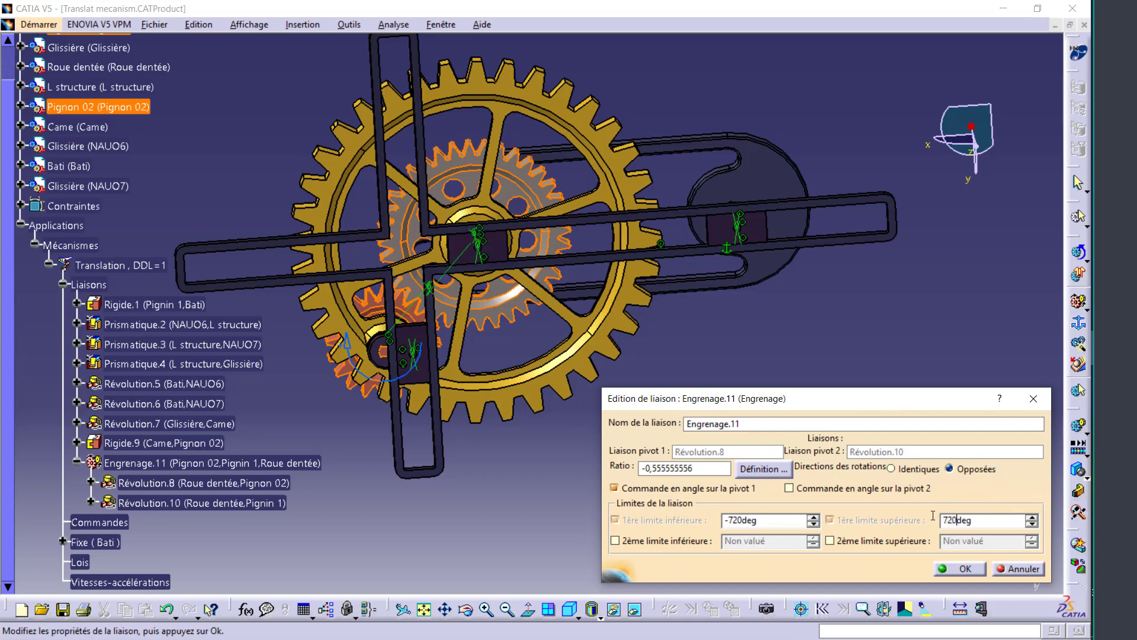
left_click(964, 569)
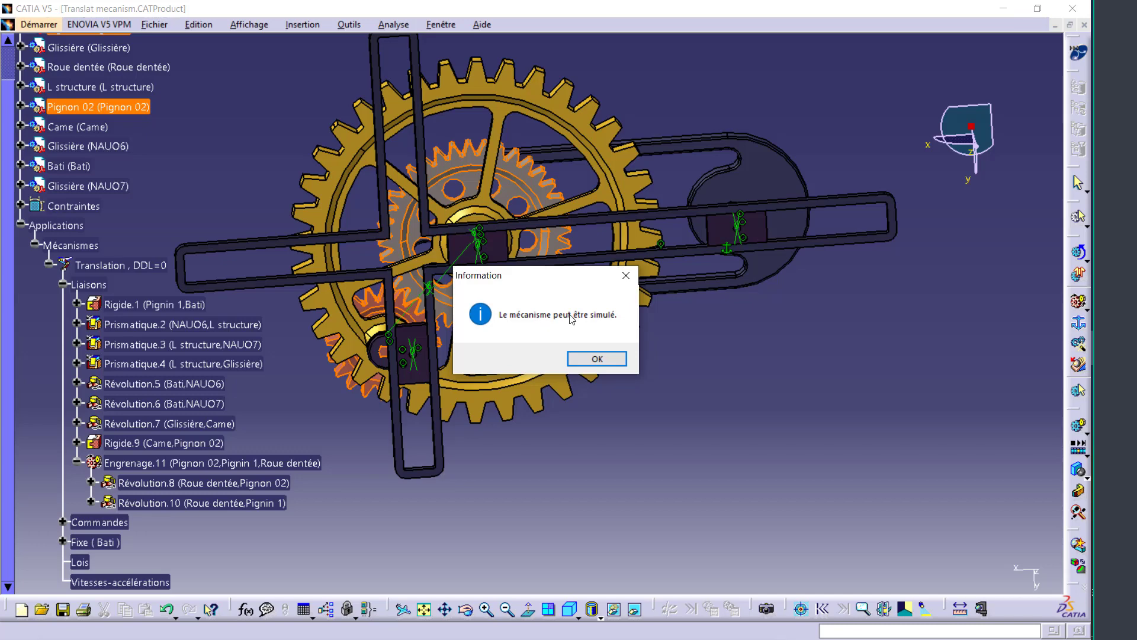
left_click(597, 359)
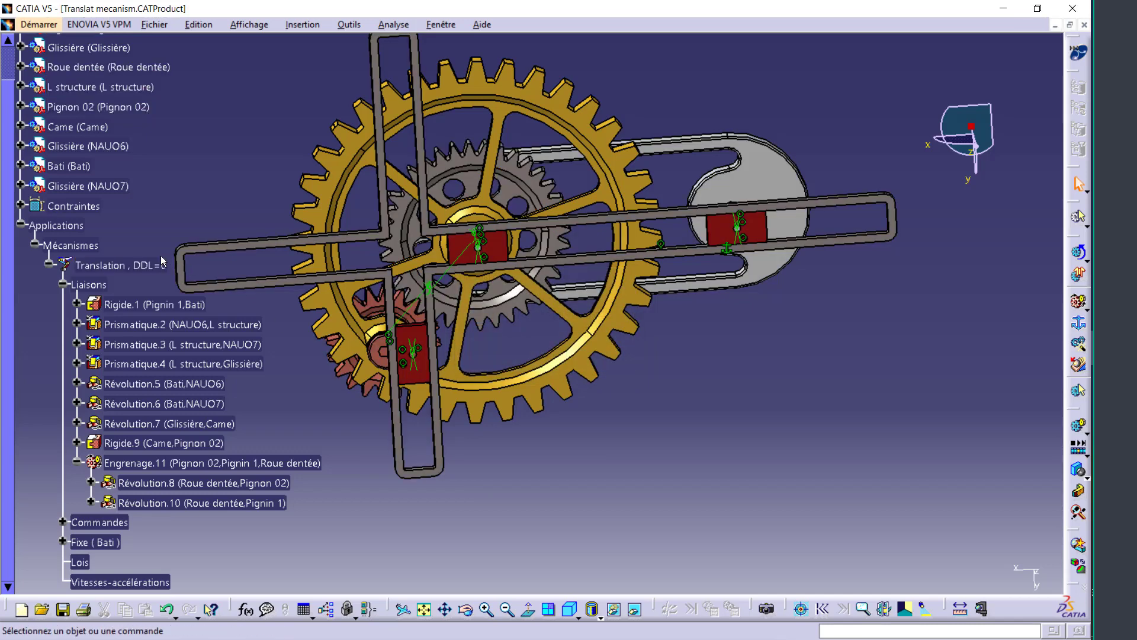
Simulate the Translation mechanism on demand with Commande.1 driven to 720.
middle_click_drag(562, 284, 604, 307)
left_click(1079, 255)
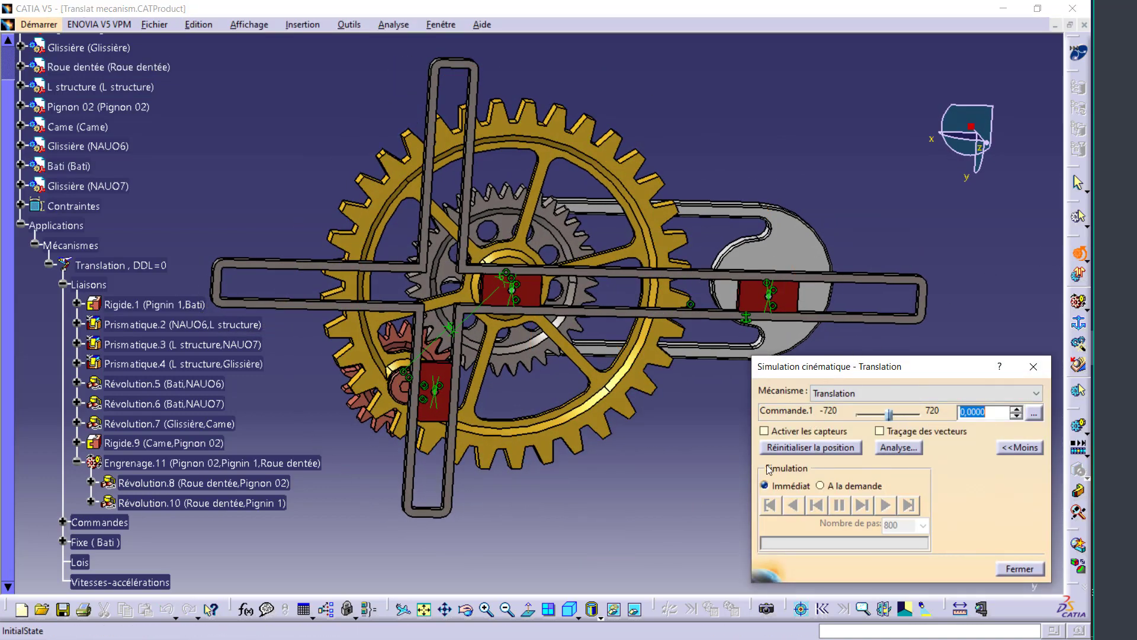
left_click(820, 485)
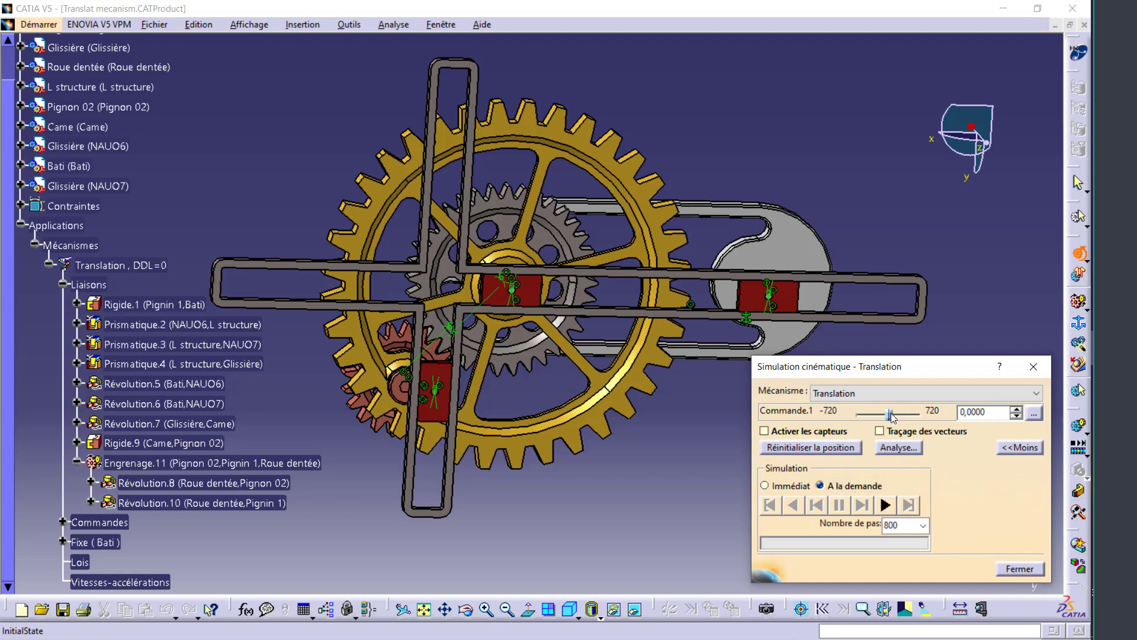
left_click_drag(891, 414, 947, 412)
left_click(885, 505)
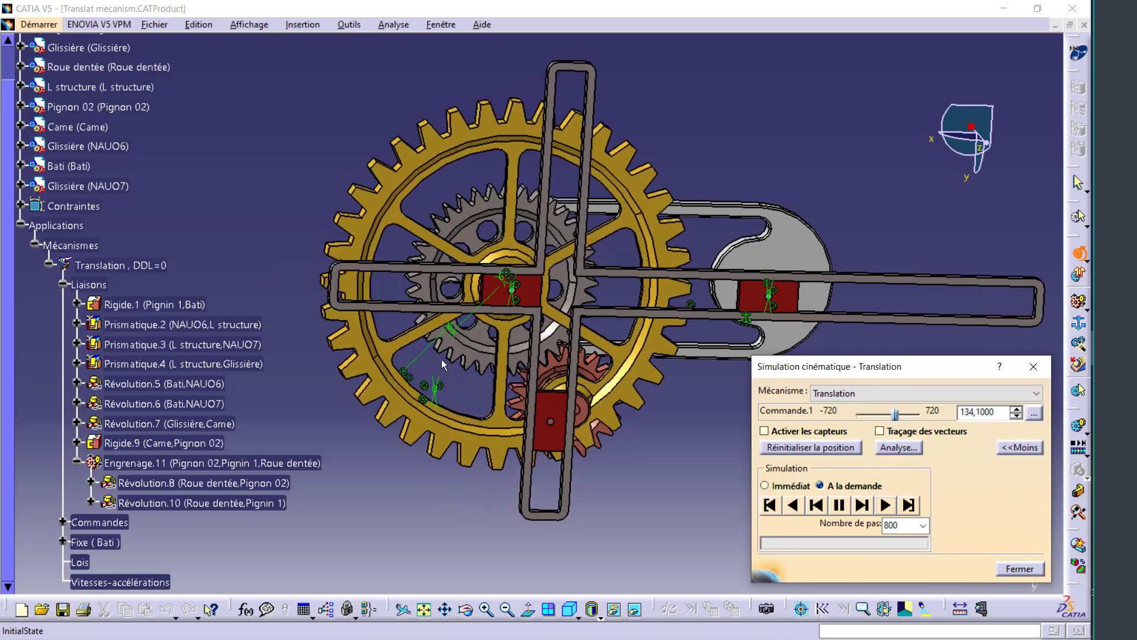
mouse_move(592, 379)
middle_mouse_down()
mouse_move(499, 377)
mouse_move(602, 291)
mouse_move(596, 338)
middle_mouse_up()
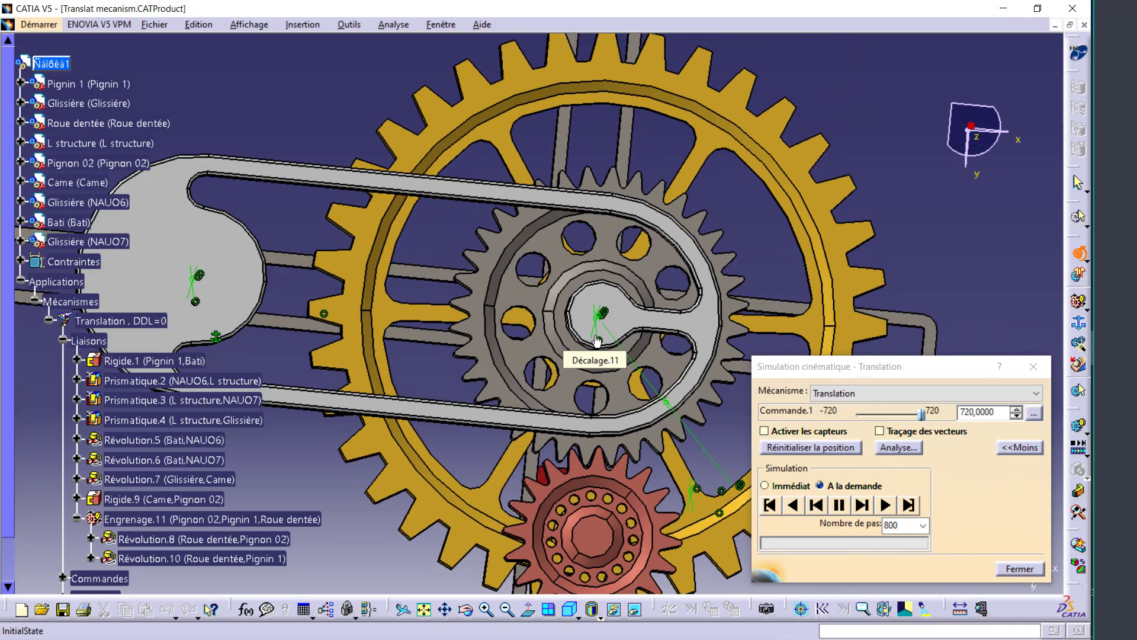
Reset the mechanism and replay its motion with Commande.1 at -720.
left_click(771, 505)
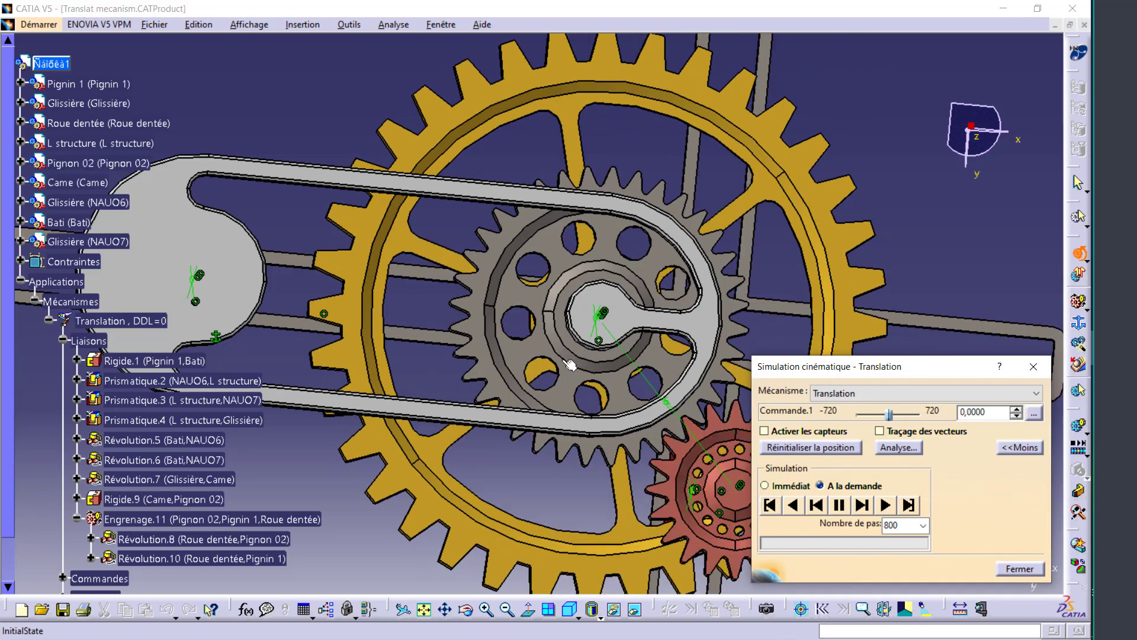
middle_click_drag(533, 296, 245, 336)
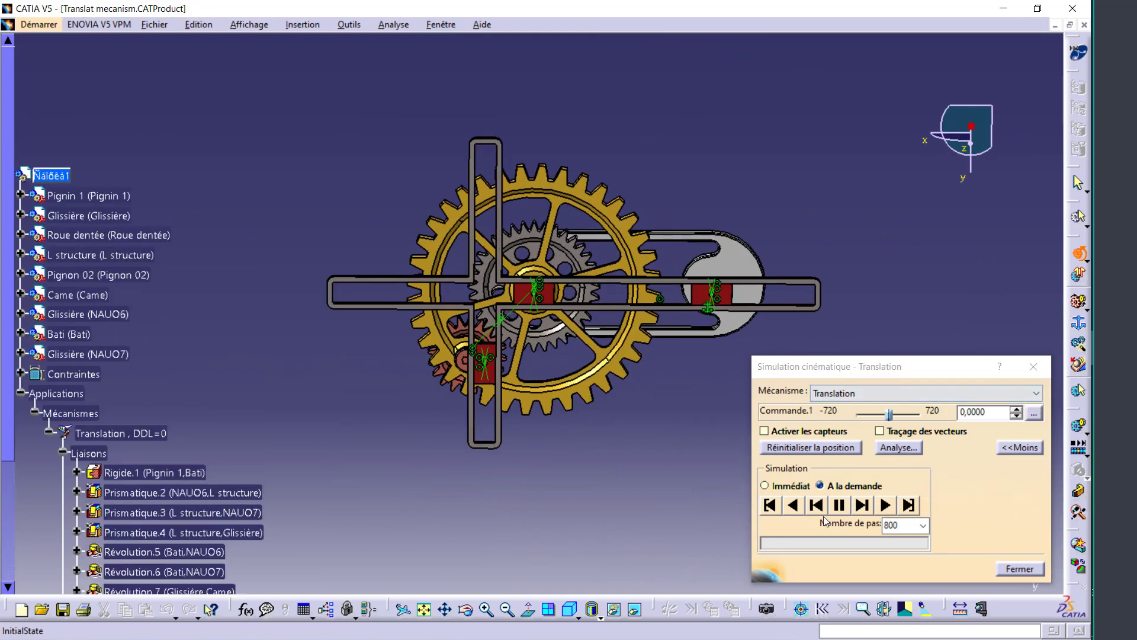
left_click(886, 505)
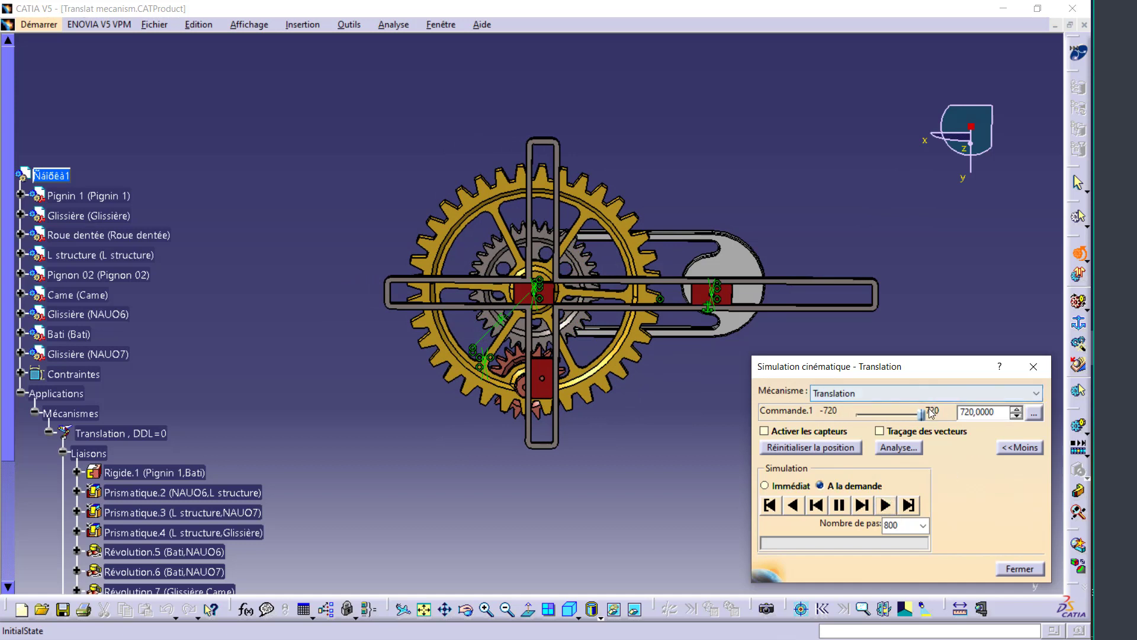
left_click_drag(922, 412, 856, 412)
left_click(887, 506)
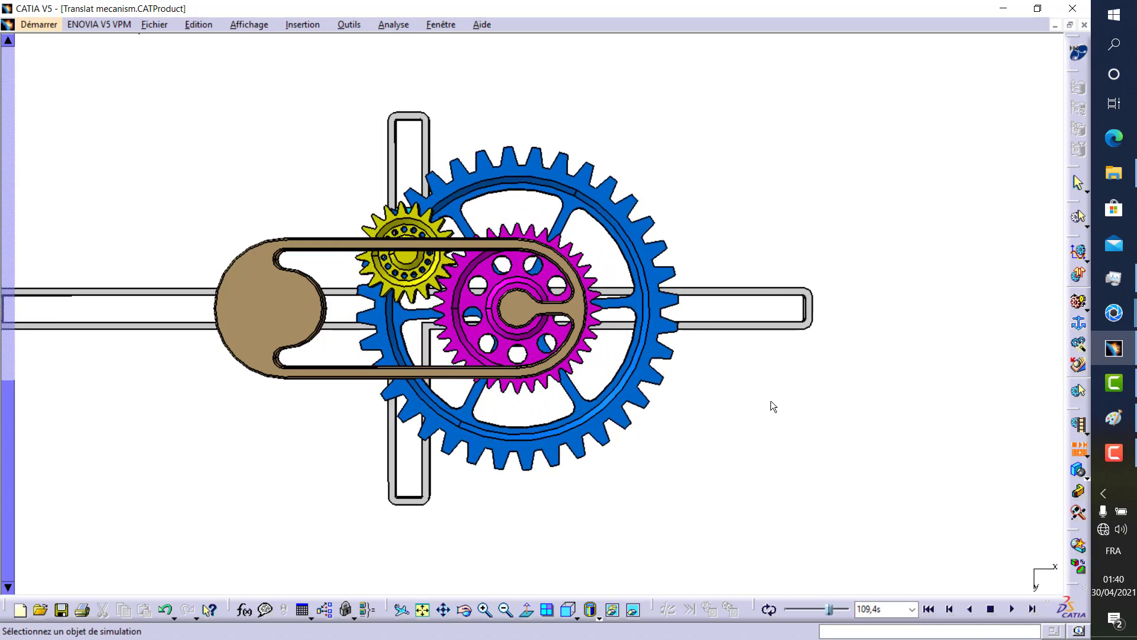
Orbit the view around the replaying gear mechanism, edge-on and back to facing the viewer.
middle_click_drag(780, 400, 756, 375)
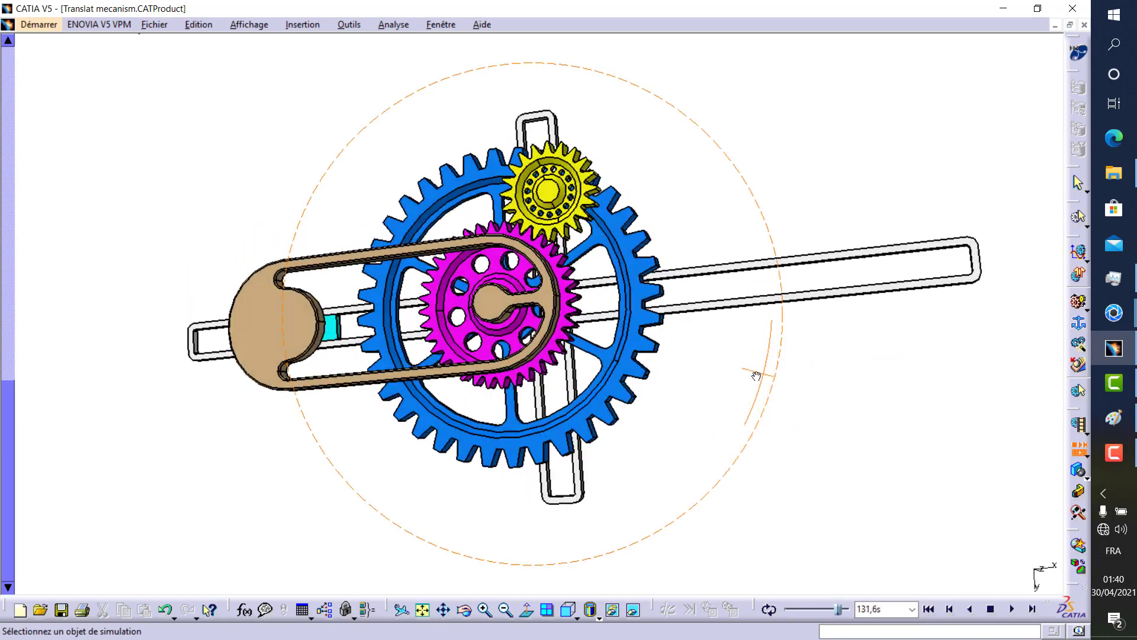
mouse_move(703, 285)
middle_mouse_down()
mouse_move(497, 331)
mouse_move(457, 395)
middle_mouse_up()
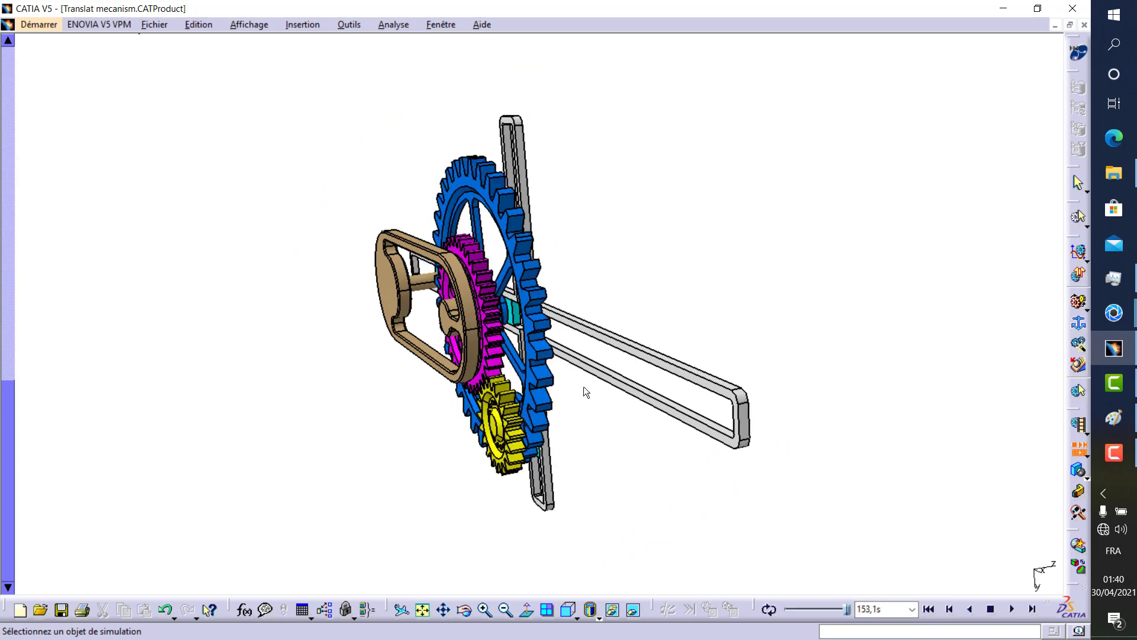
middle_click_drag(724, 460, 686, 468)
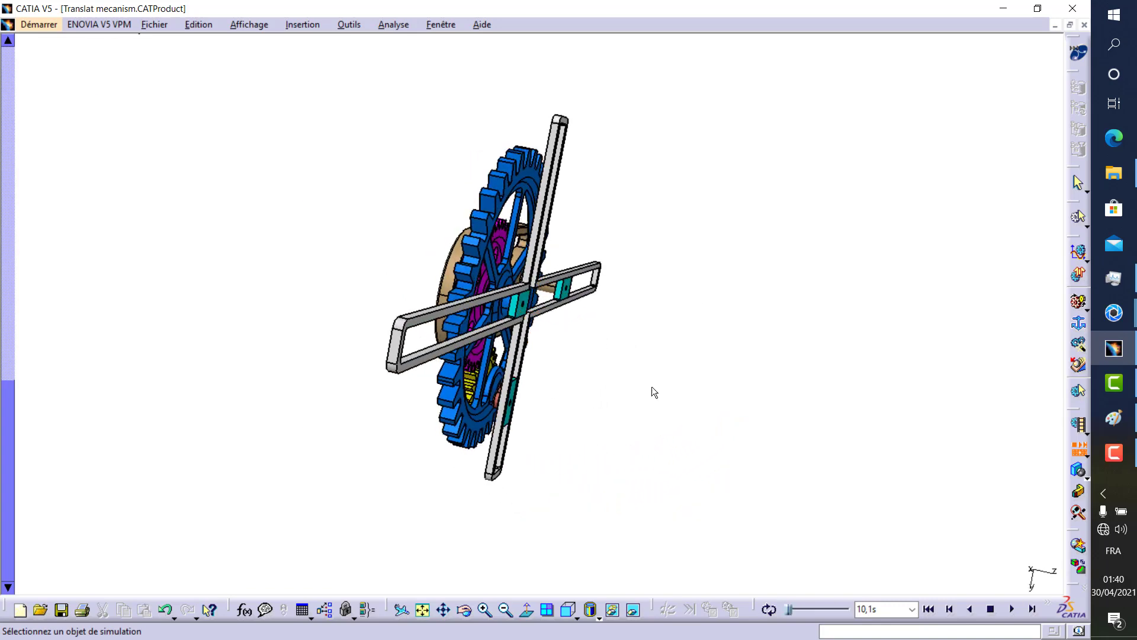
mouse_move(692, 229)
middle_mouse_down()
mouse_move(725, 431)
mouse_move(602, 445)
middle_mouse_up()
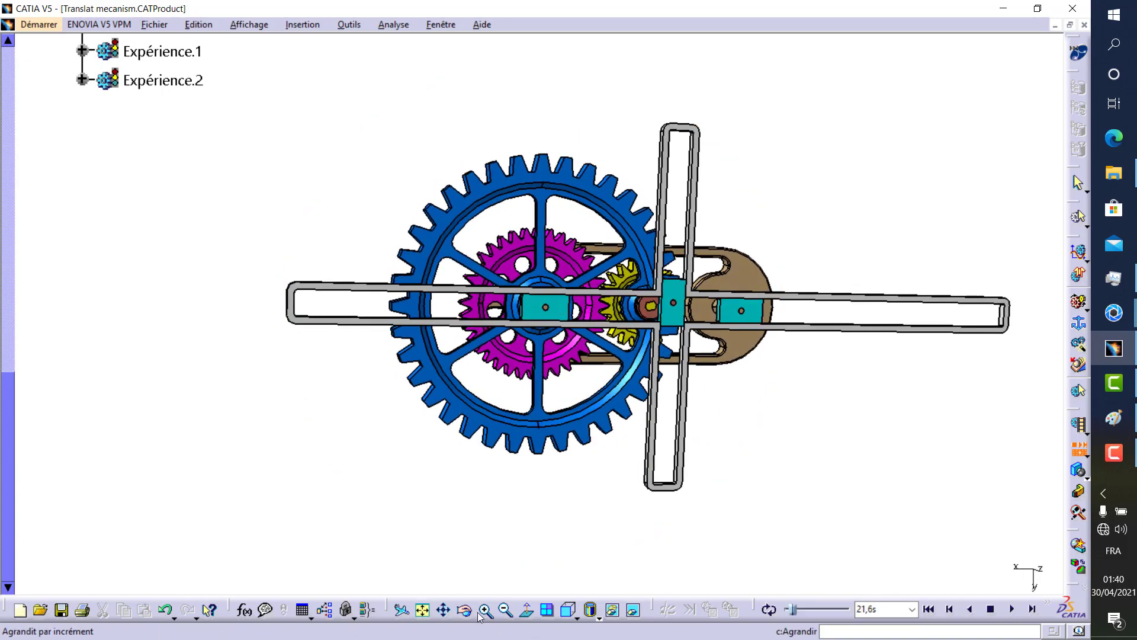
left_click(528, 616)
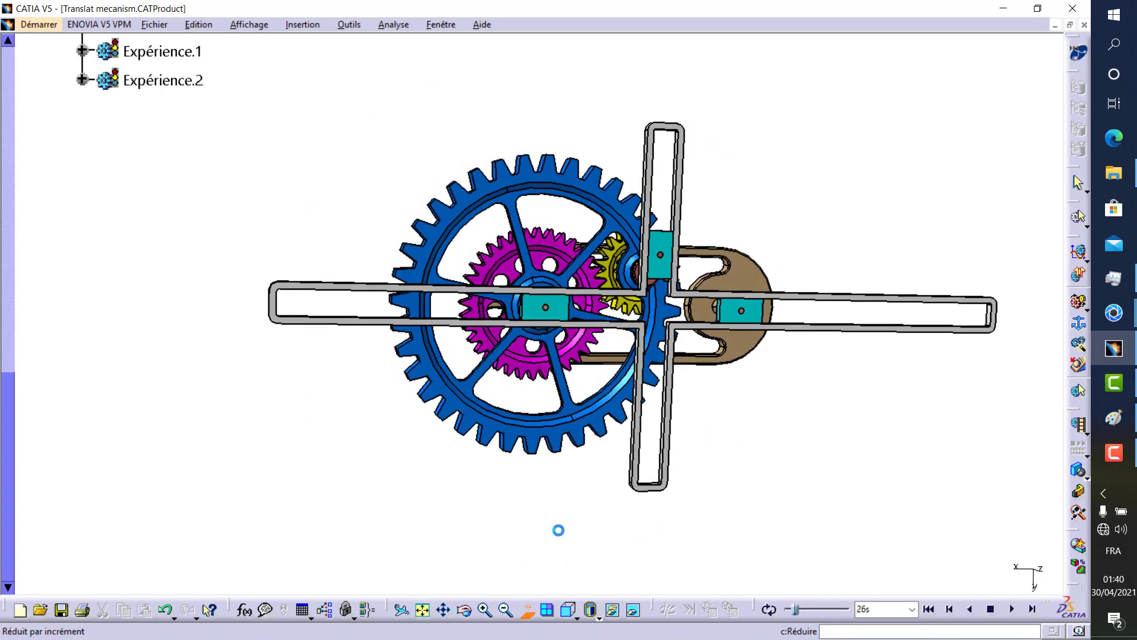
left_click(752, 345)
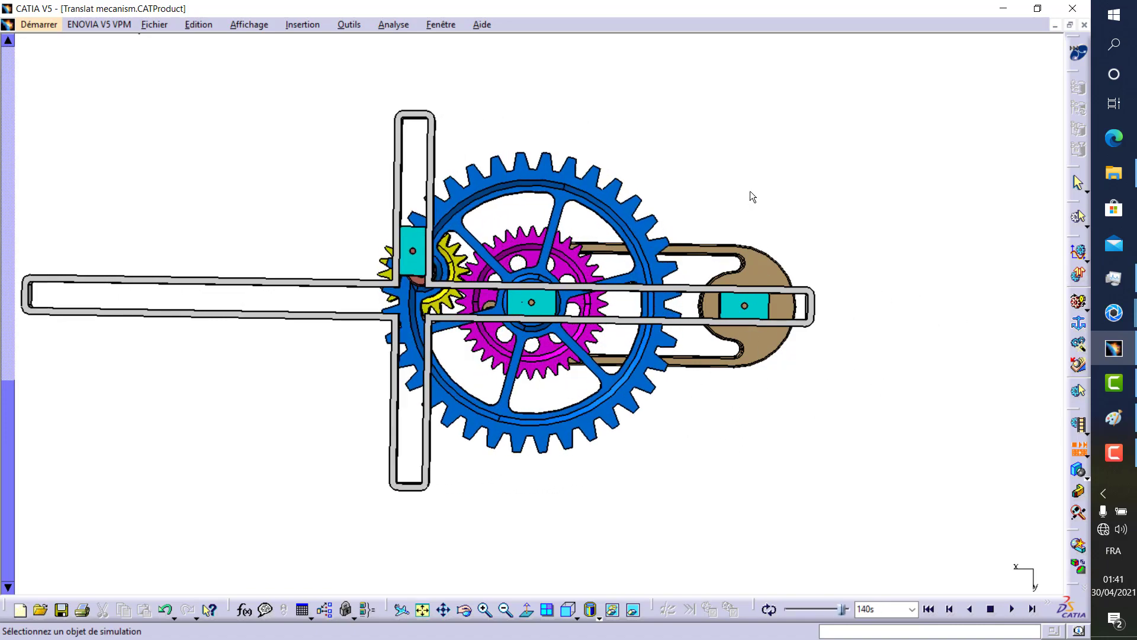
mouse_move(749, 191)
middle_mouse_down()
mouse_move(686, 215)
mouse_move(732, 454)
mouse_move(709, 431)
middle_mouse_up()
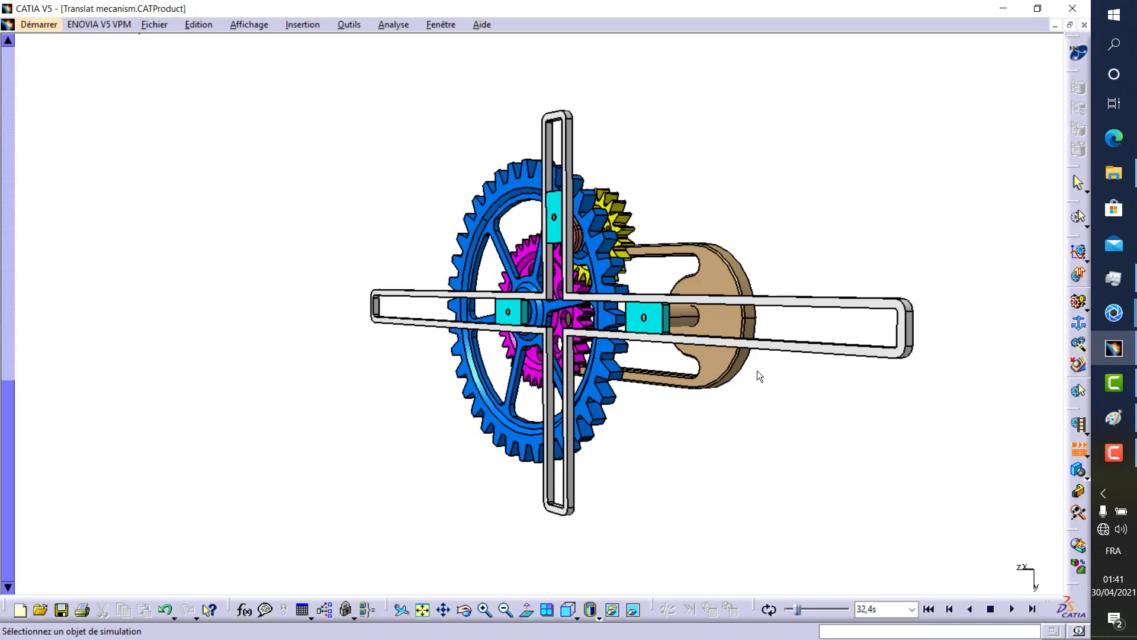
middle_click_drag(774, 269, 620, 280)
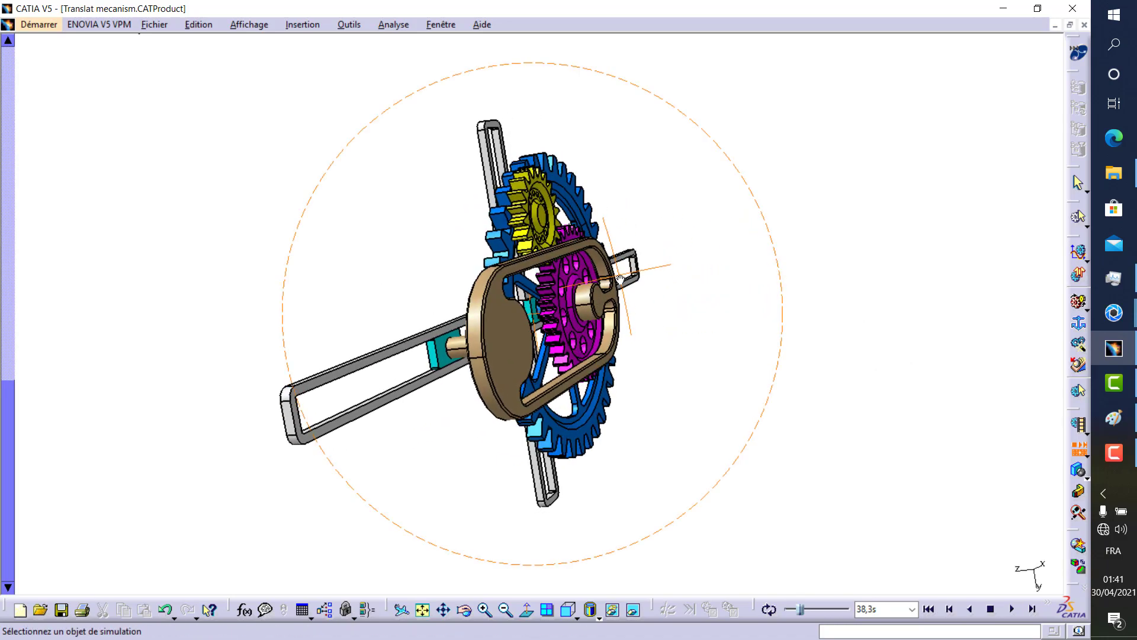
mouse_move(749, 365)
middle_mouse_down()
mouse_move(691, 446)
mouse_move(682, 441)
middle_mouse_up()
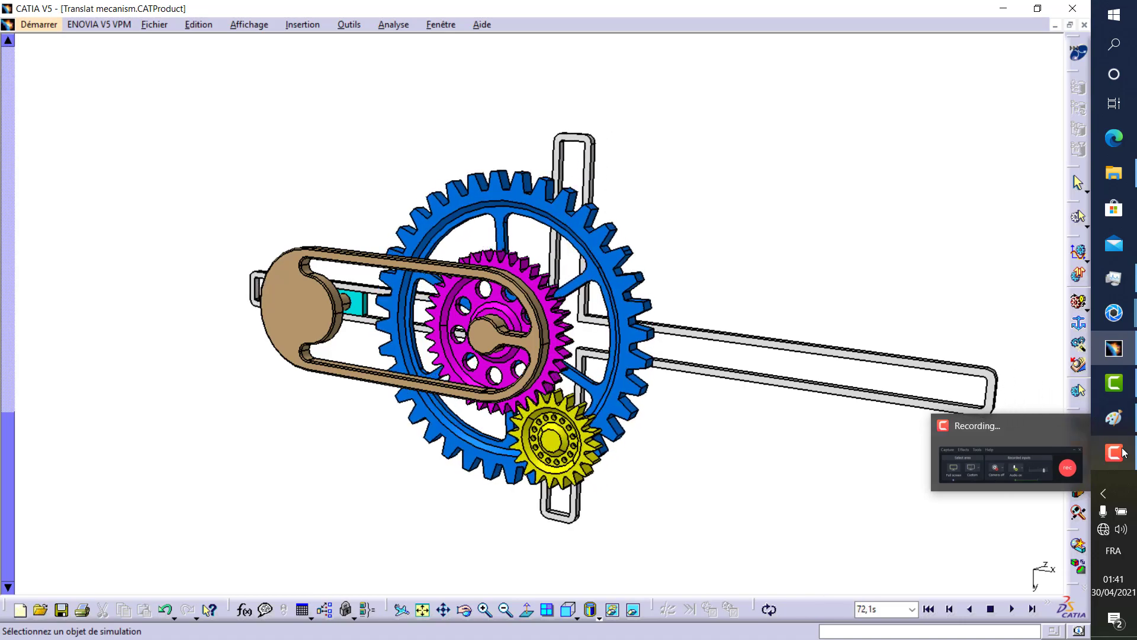
left_click(1068, 462)
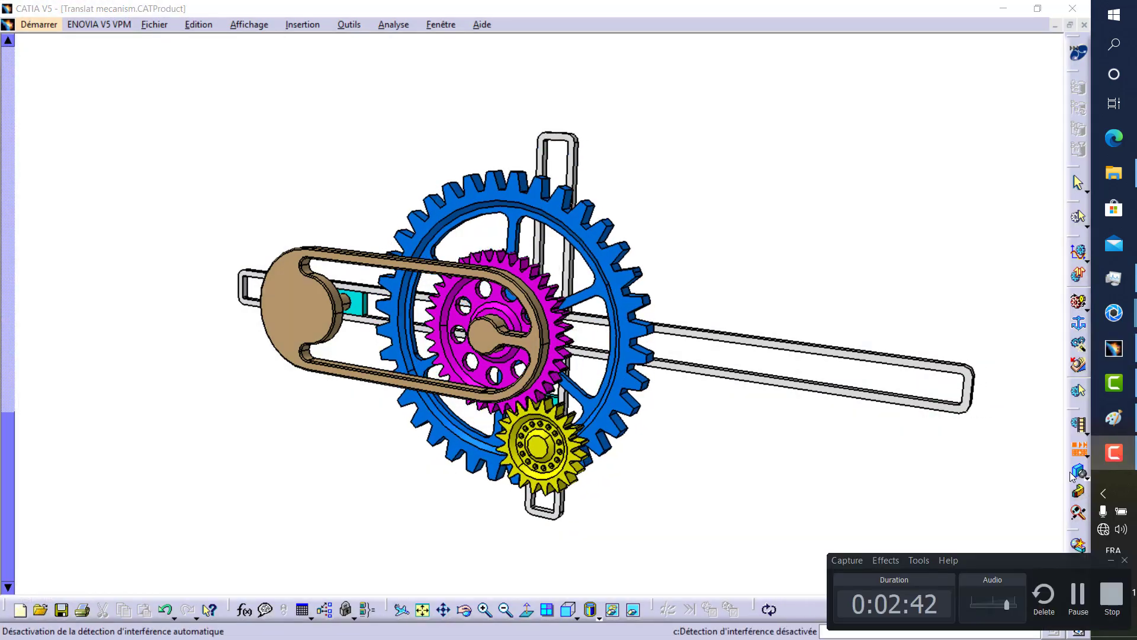